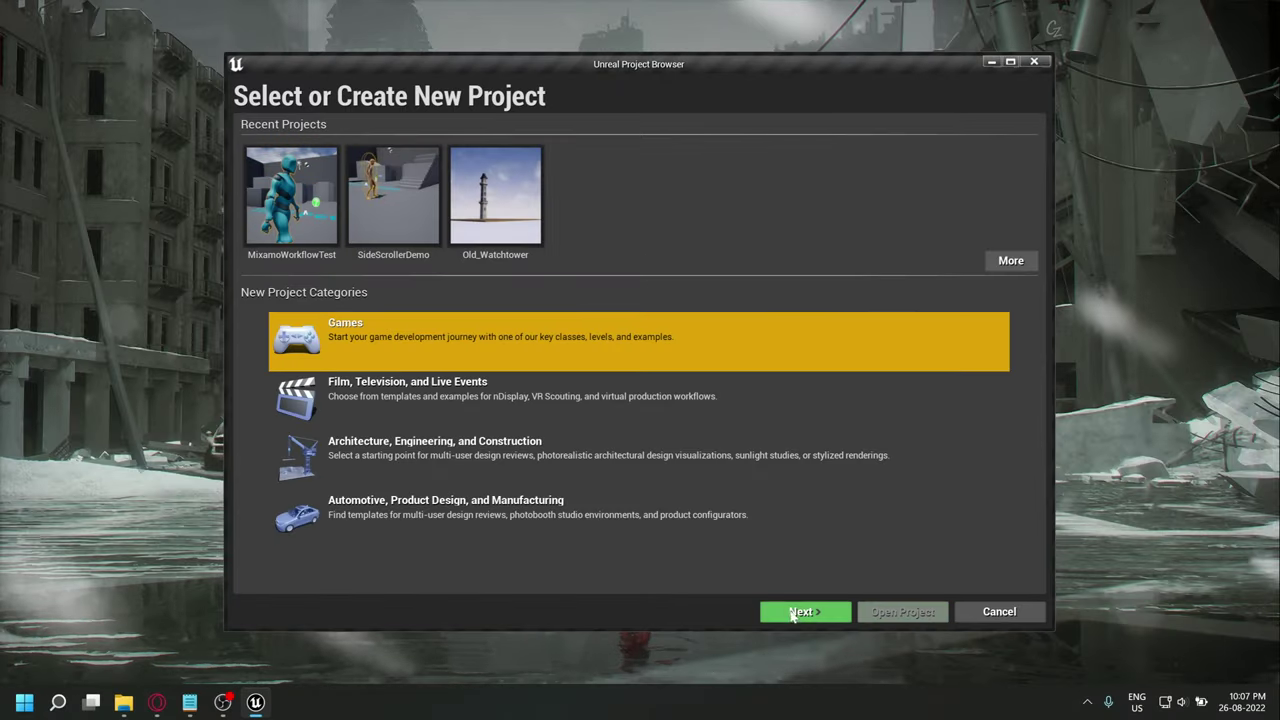
# Choose the Games category and the Third Person template, advancing to the project settings.
pyautogui.click(800, 612)
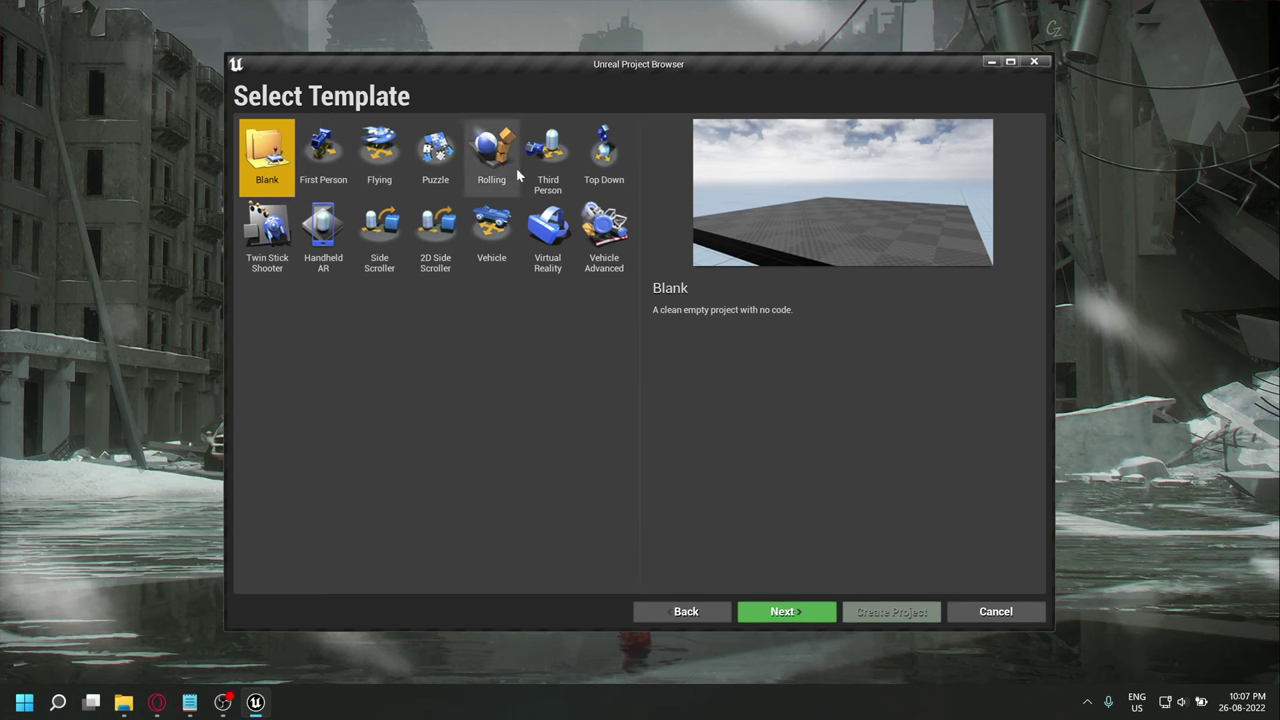
pyautogui.click(554, 155)
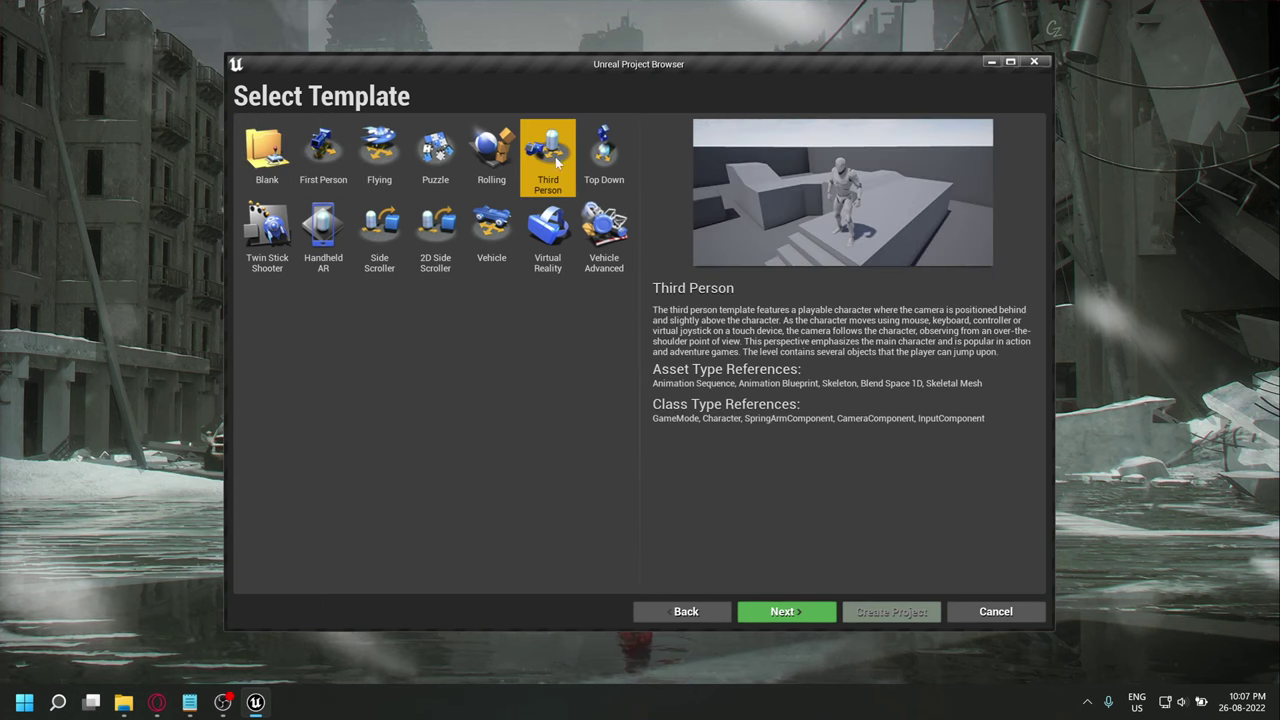
pyautogui.click(802, 613)
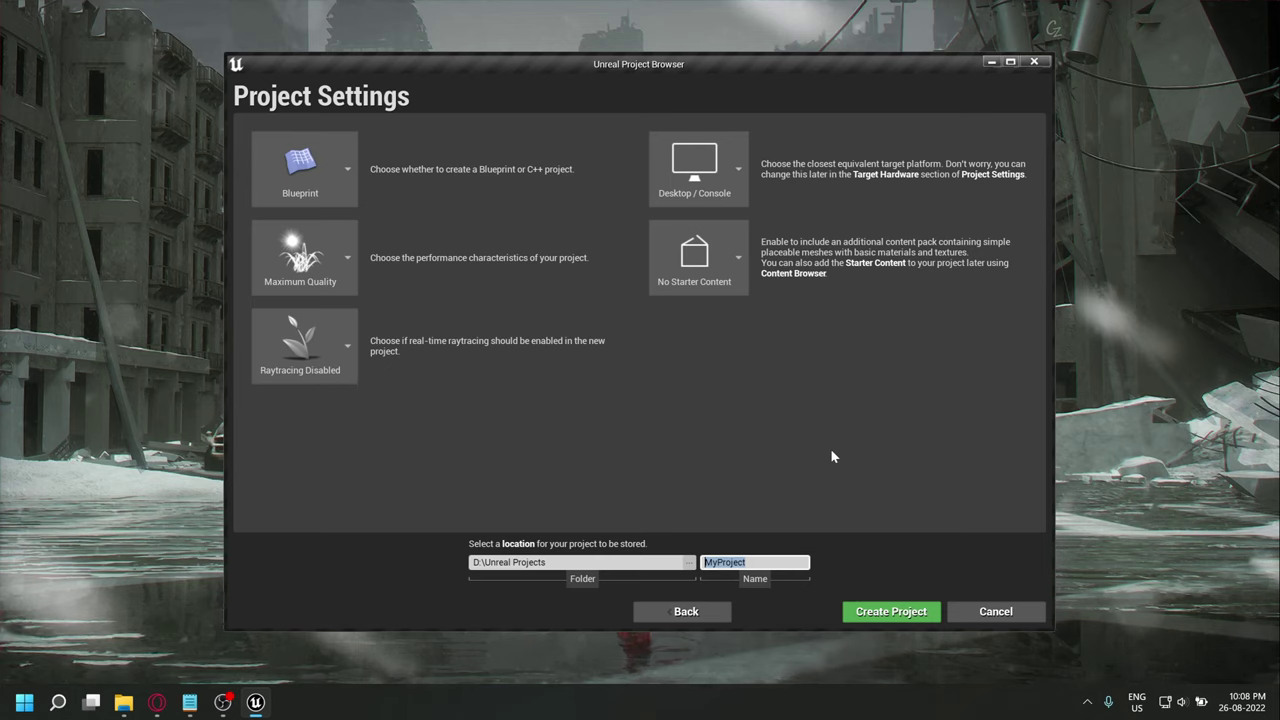
# Name the Third Person project MixamoUnreal and create it.
pyautogui.write('Mixamo')
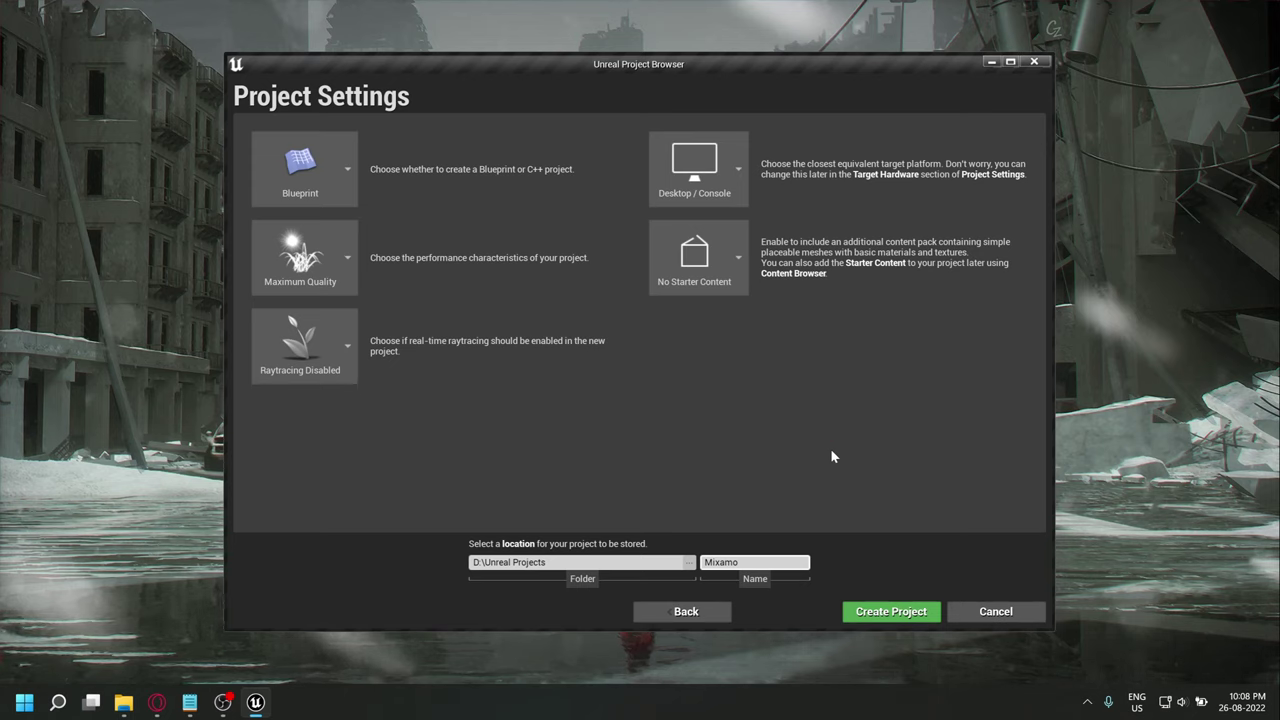
pyautogui.write('Unreal')
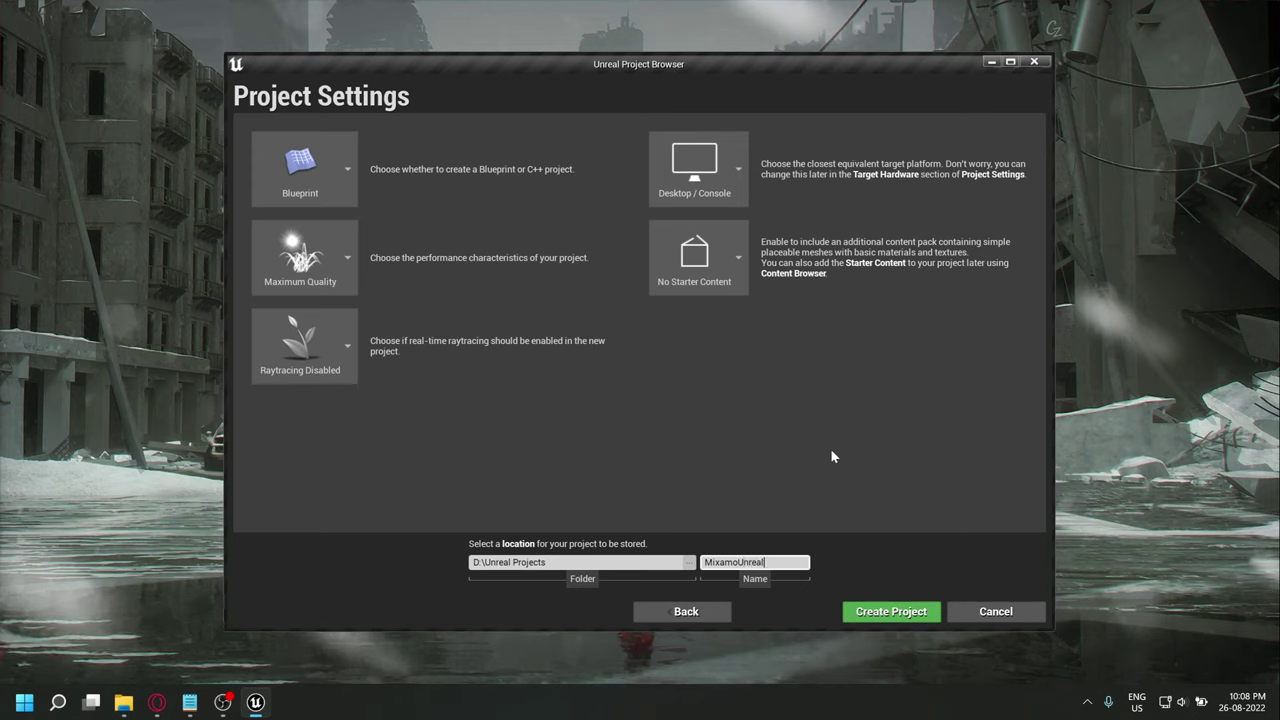
pyautogui.click(890, 611)
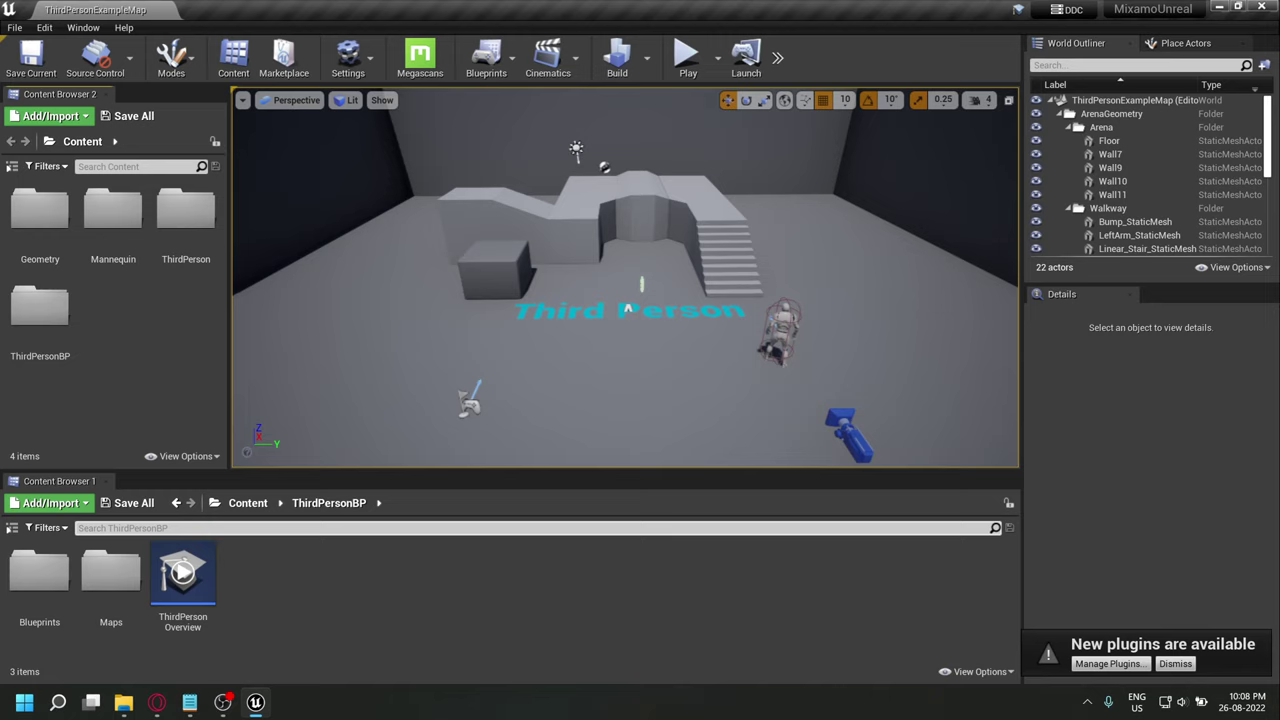
# Create a new folder named ThirdPerson_Assets in the top-level Content folder.
pyautogui.click(248, 503)
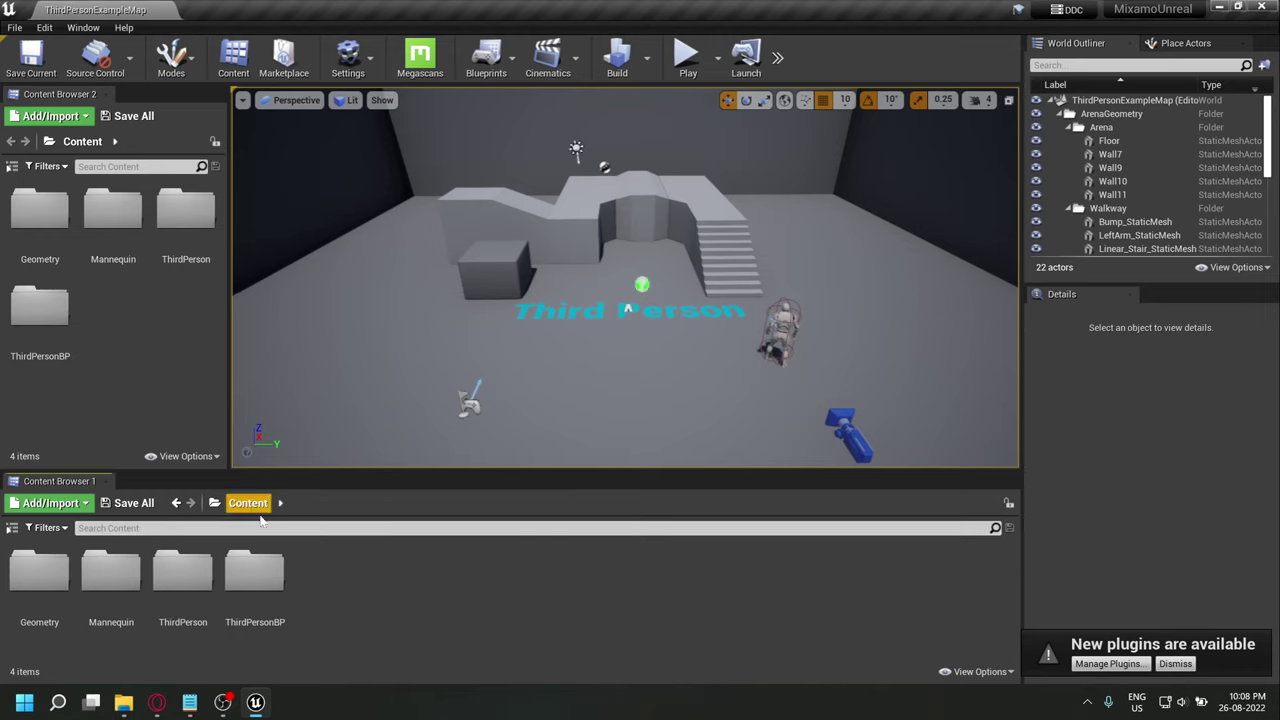
pyautogui.rightClick(343, 586)
pyautogui.click(410, 134)
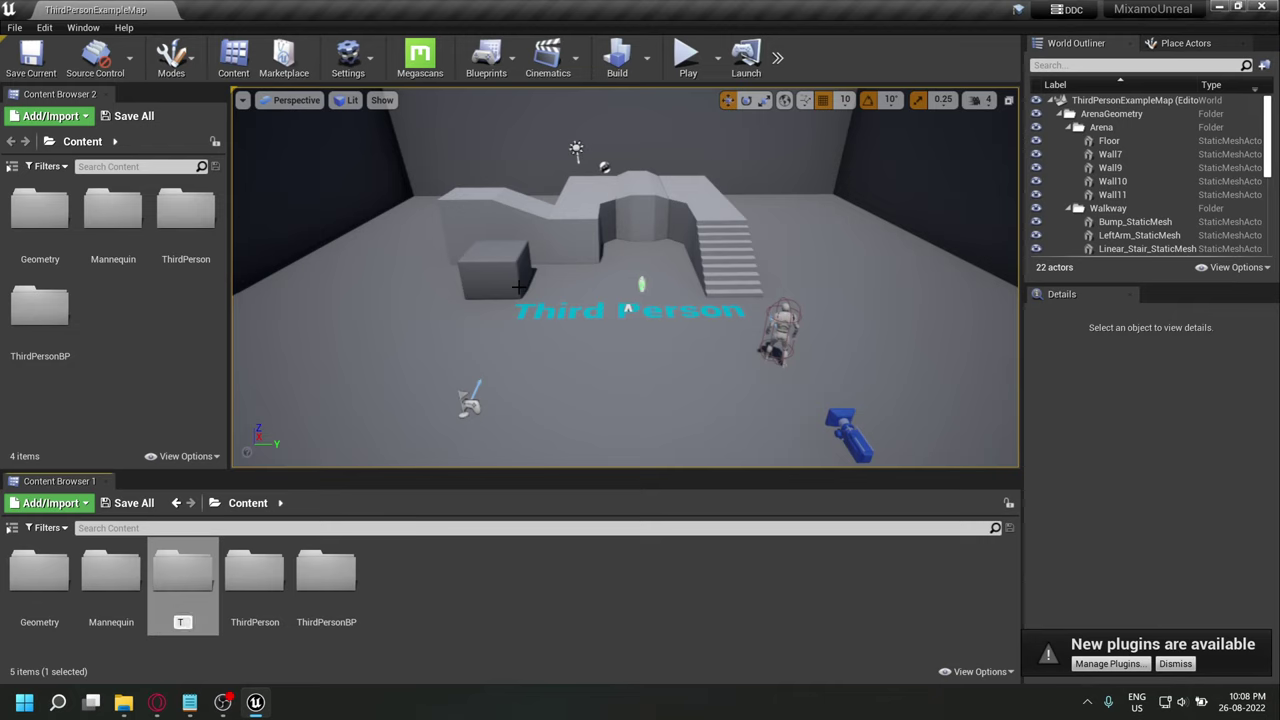
pyautogui.write('ThirdPerson')
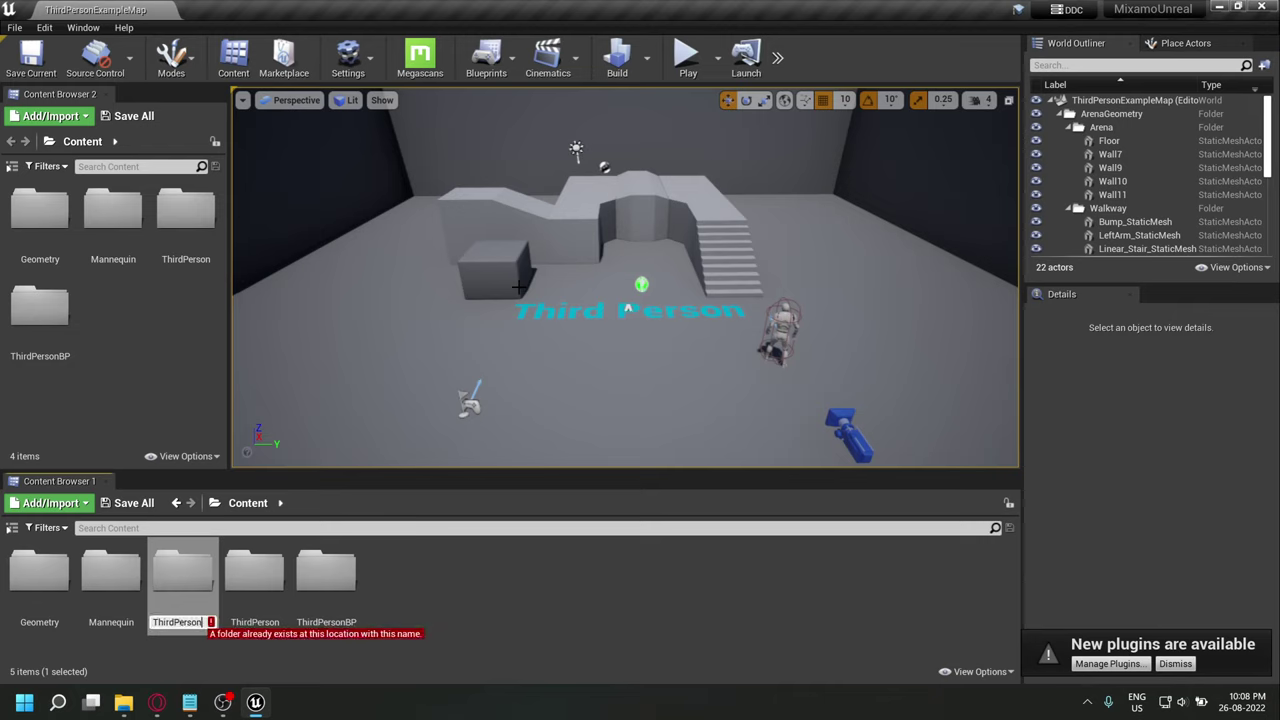
pyautogui.write('_')
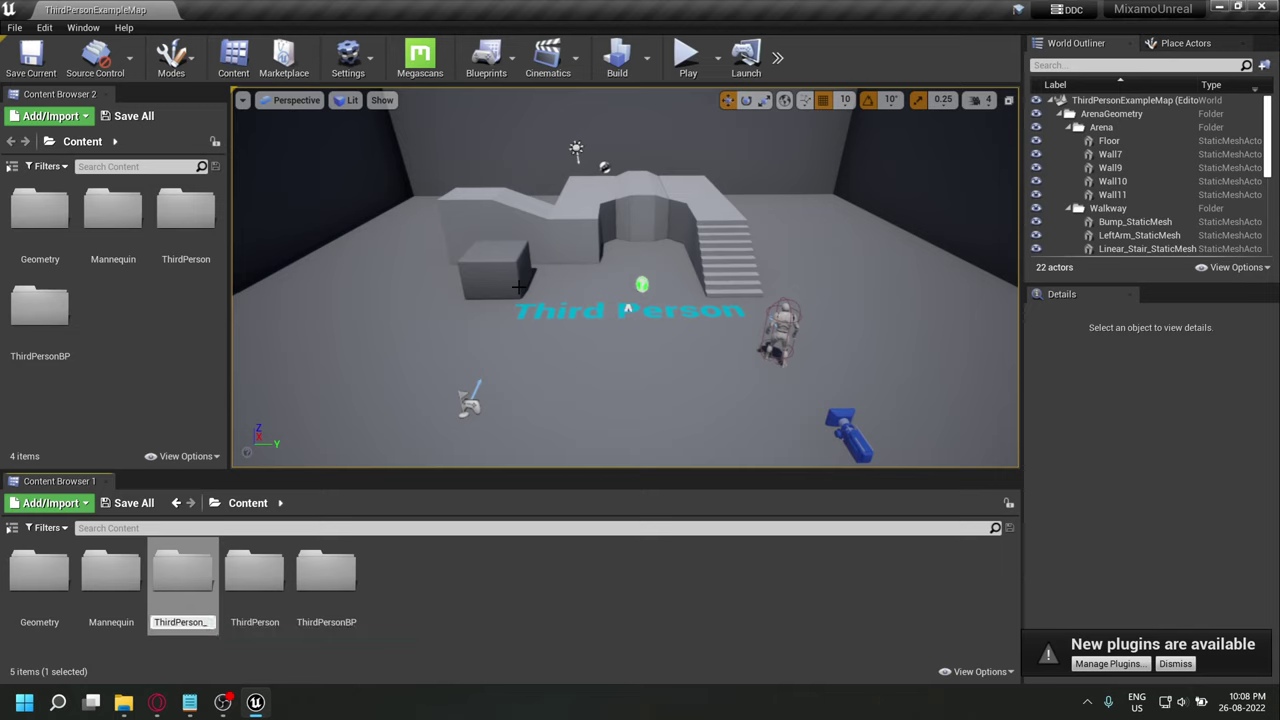
pyautogui.write('Assets')
pyautogui.press('Return')
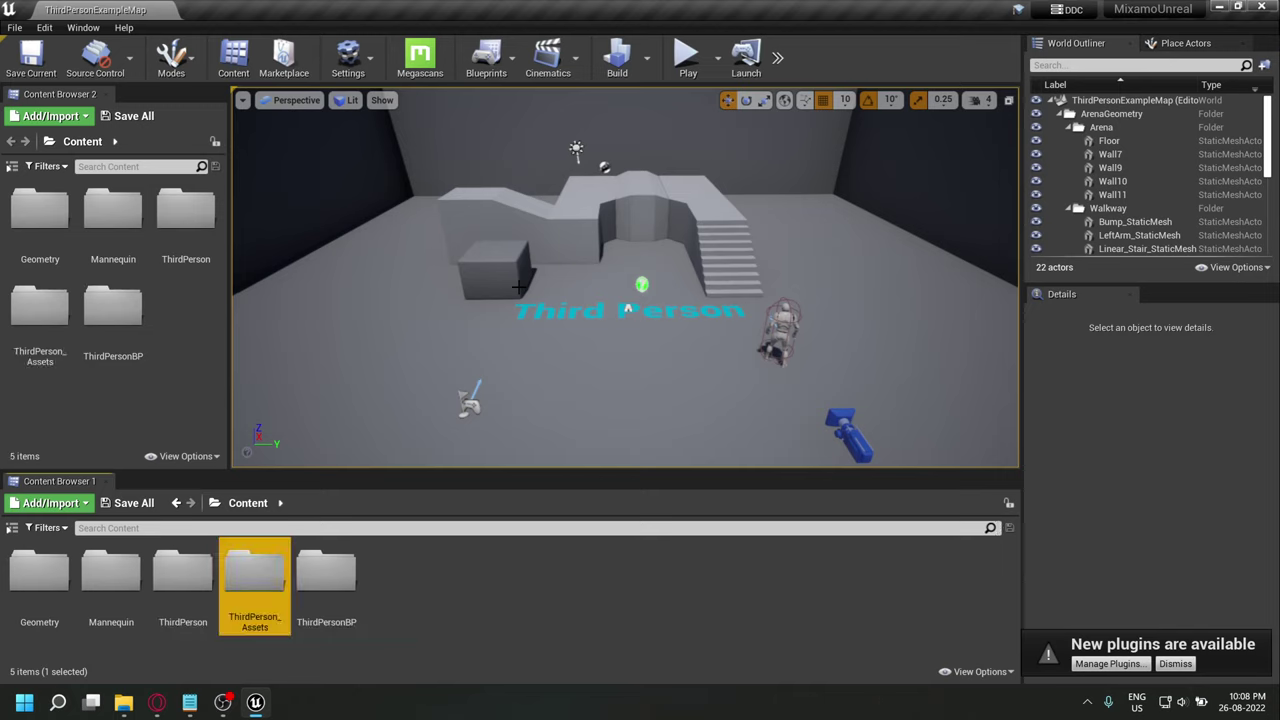
# Move the starter folders into ThirdPerson_Assets and fix up the leftover redirectors.
pyautogui.click(326, 575)
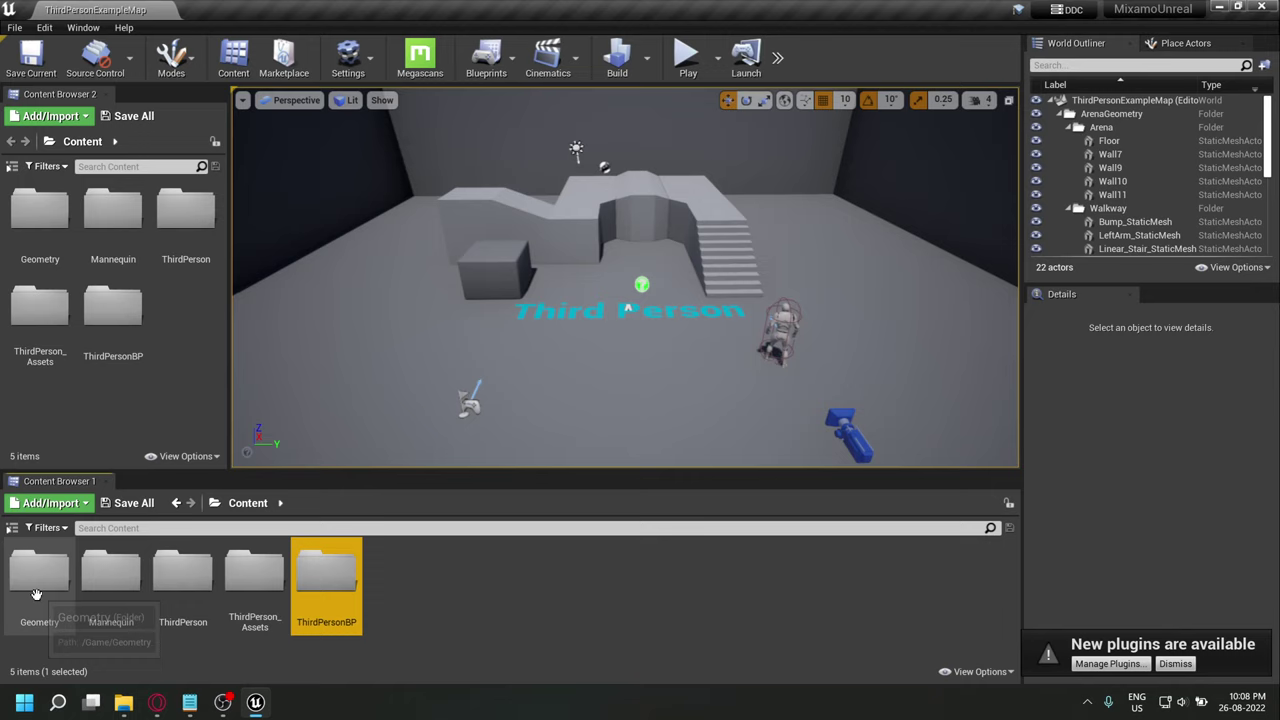
pyautogui.keyDown('shift'); pyautogui.click(40, 575); pyautogui.keyUp('shift')
pyautogui.moveTo(326, 575); pyautogui.dragTo(262, 594)
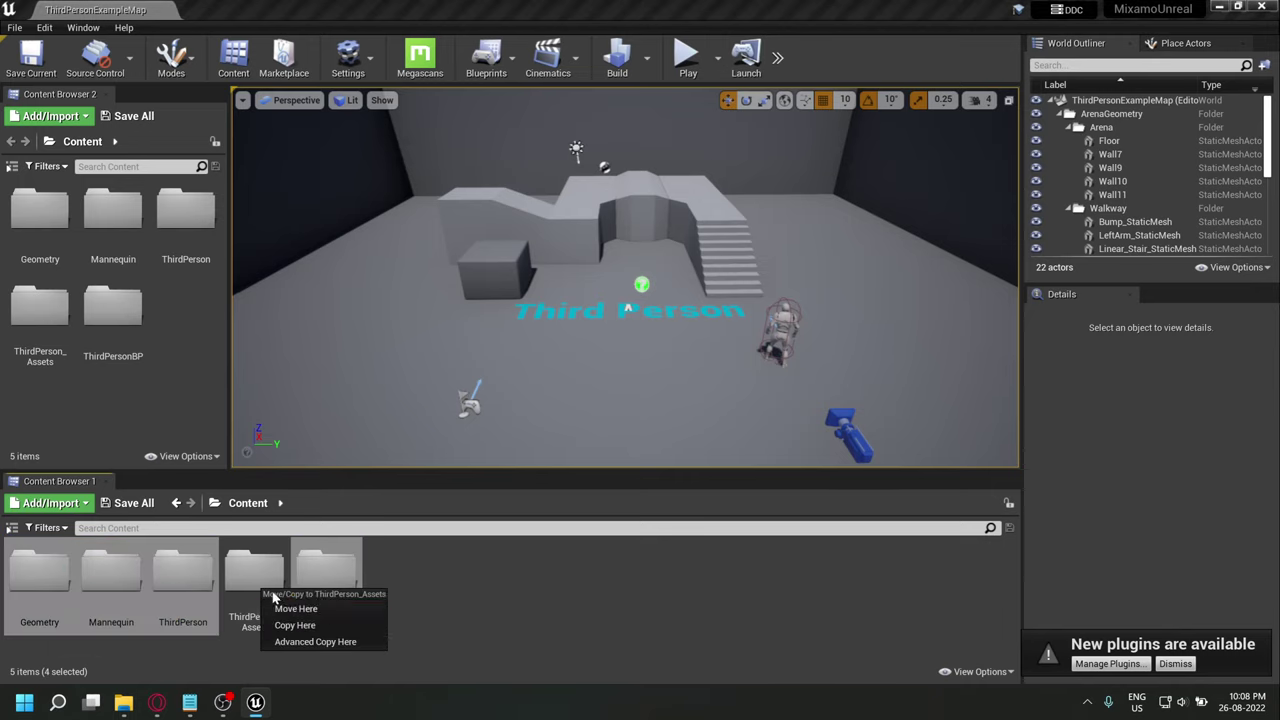
pyautogui.click(295, 609)
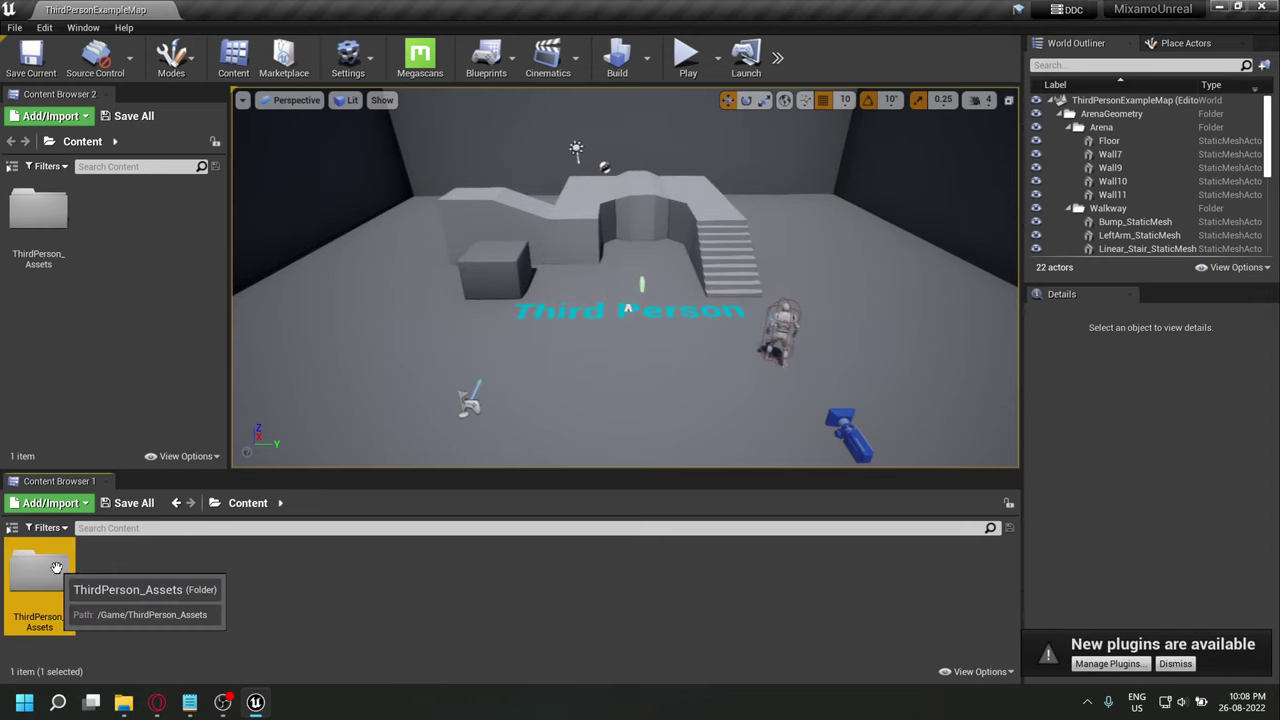
pyautogui.rightClick(56, 567)
pyautogui.click(125, 426)
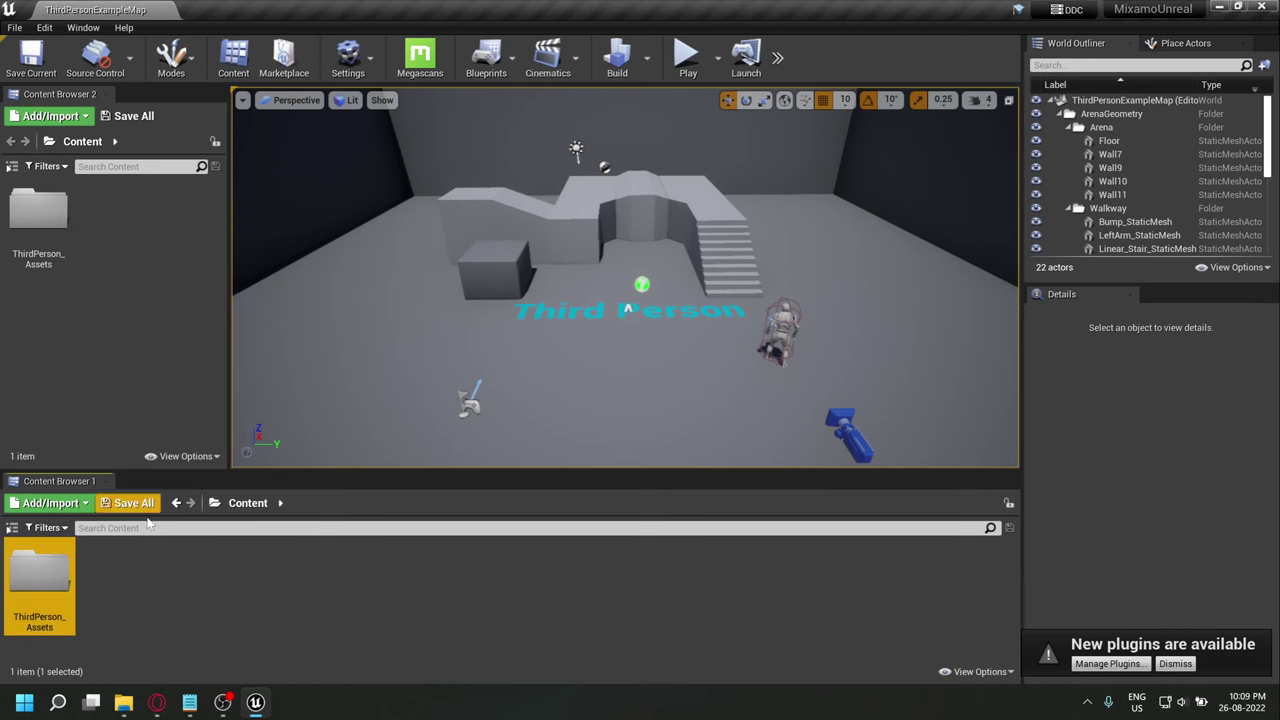
# Search Mixamo animations for 'breathing' and preview Breathing Idle.
pyautogui.click(156, 703)
pyautogui.scroll(2, 300, 400)
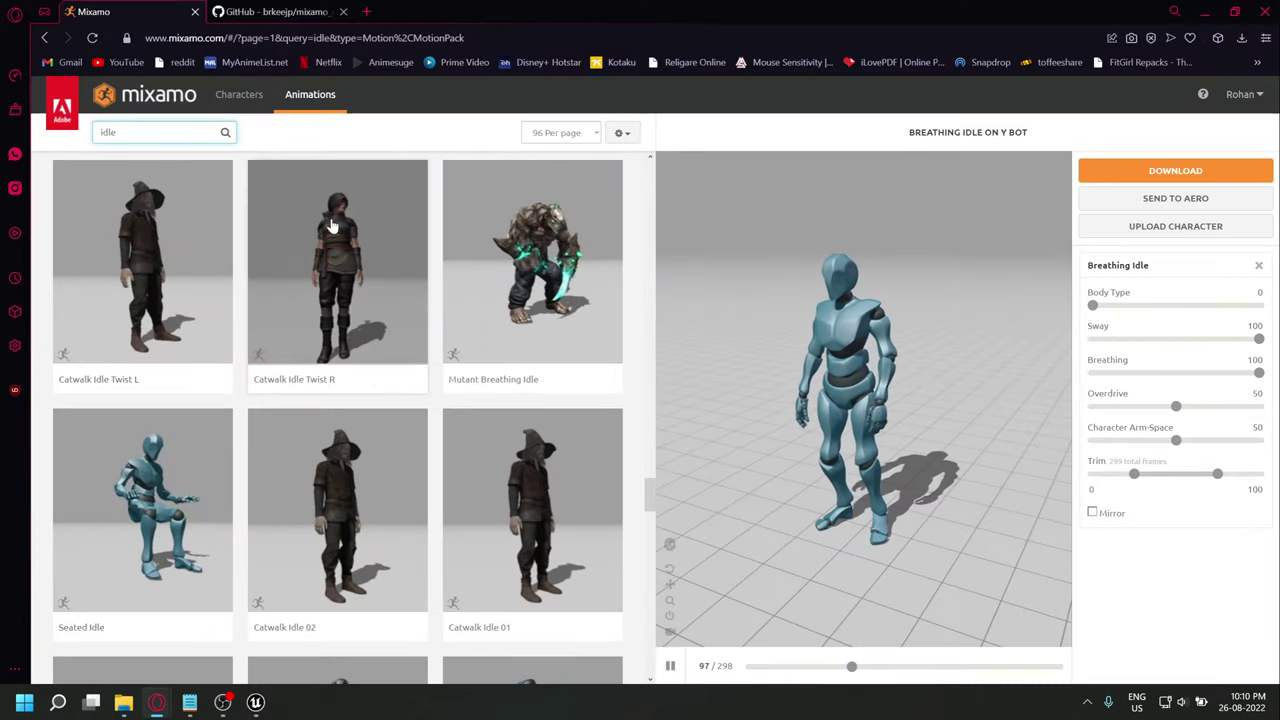
pyautogui.click(160, 132)
pyautogui.write('breathing')
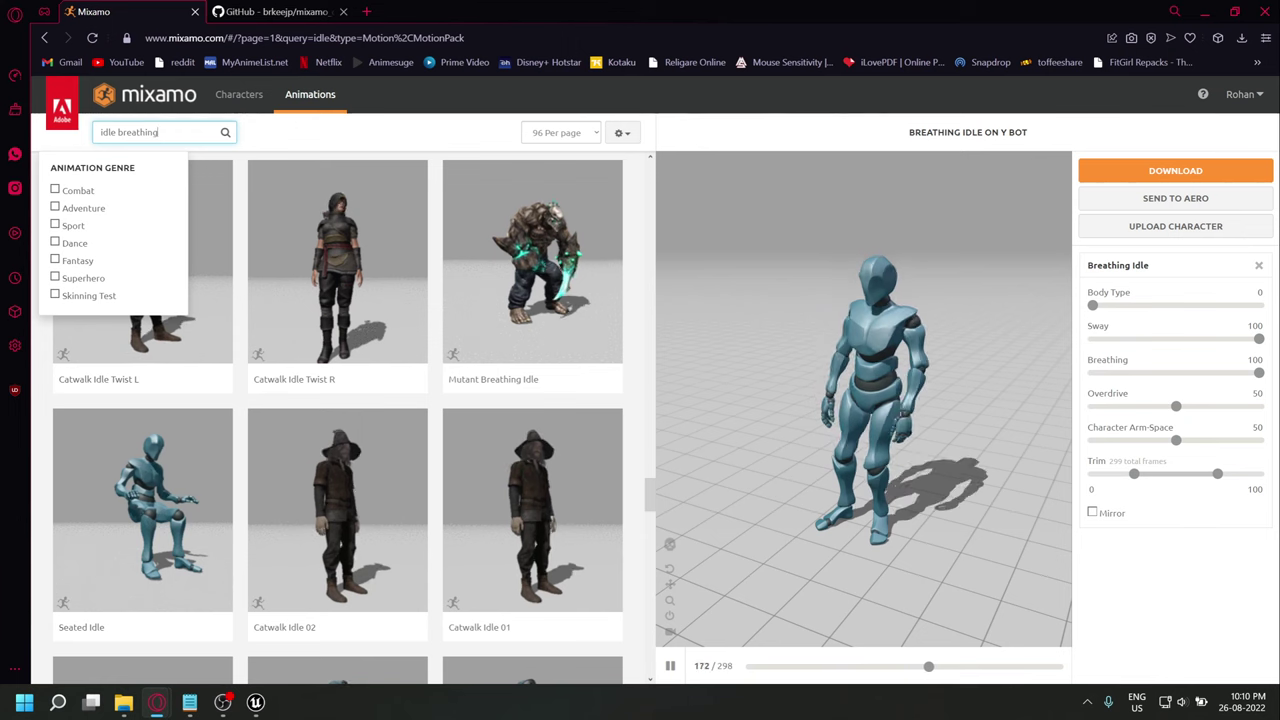
pyautogui.press('Return')
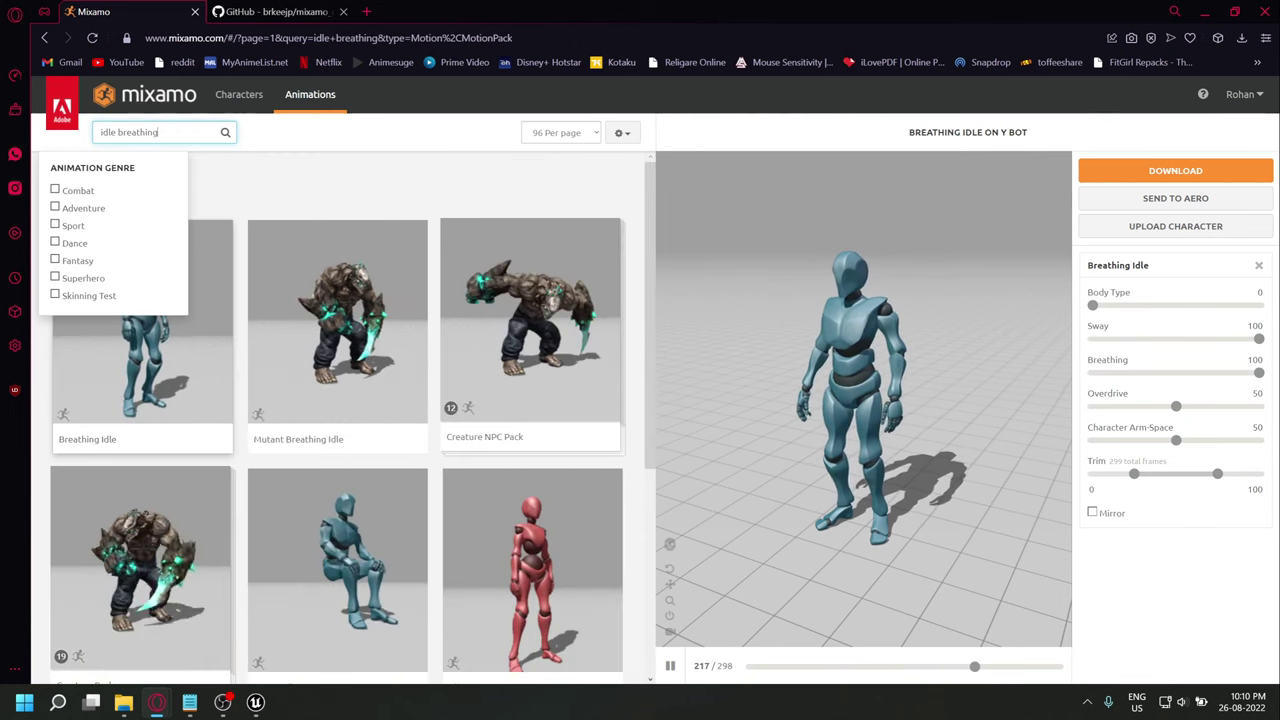
pyautogui.click(200, 366)
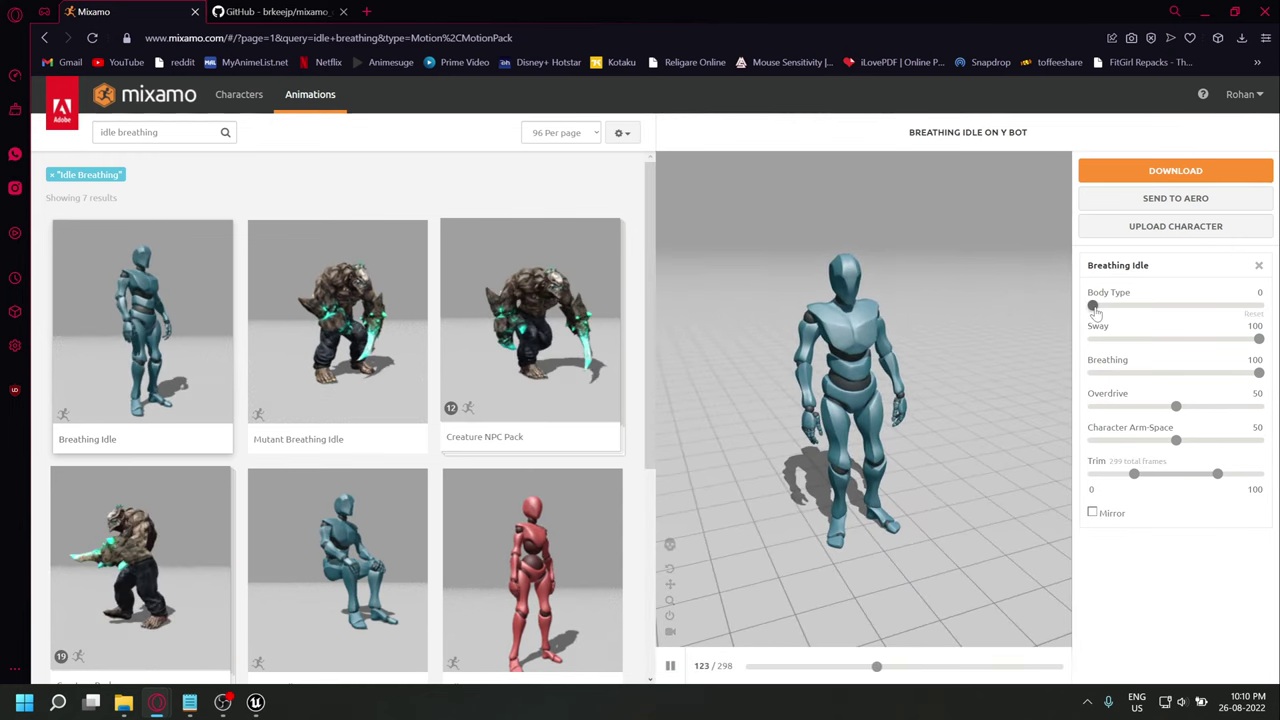
# Keep Body Type at 50 and download as FBX with uniform keyframe reduction.
pyautogui.moveTo(1125, 309); pyautogui.dragTo(1192, 309)
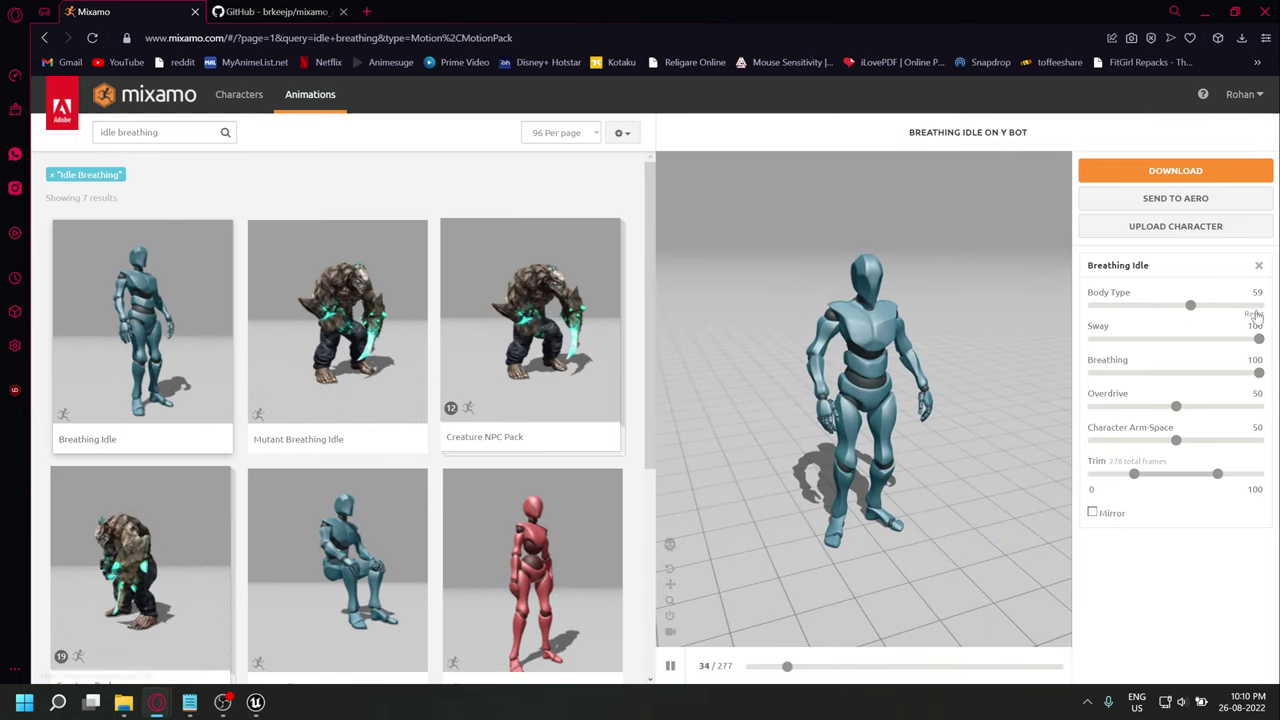
pyautogui.click(1255, 320)
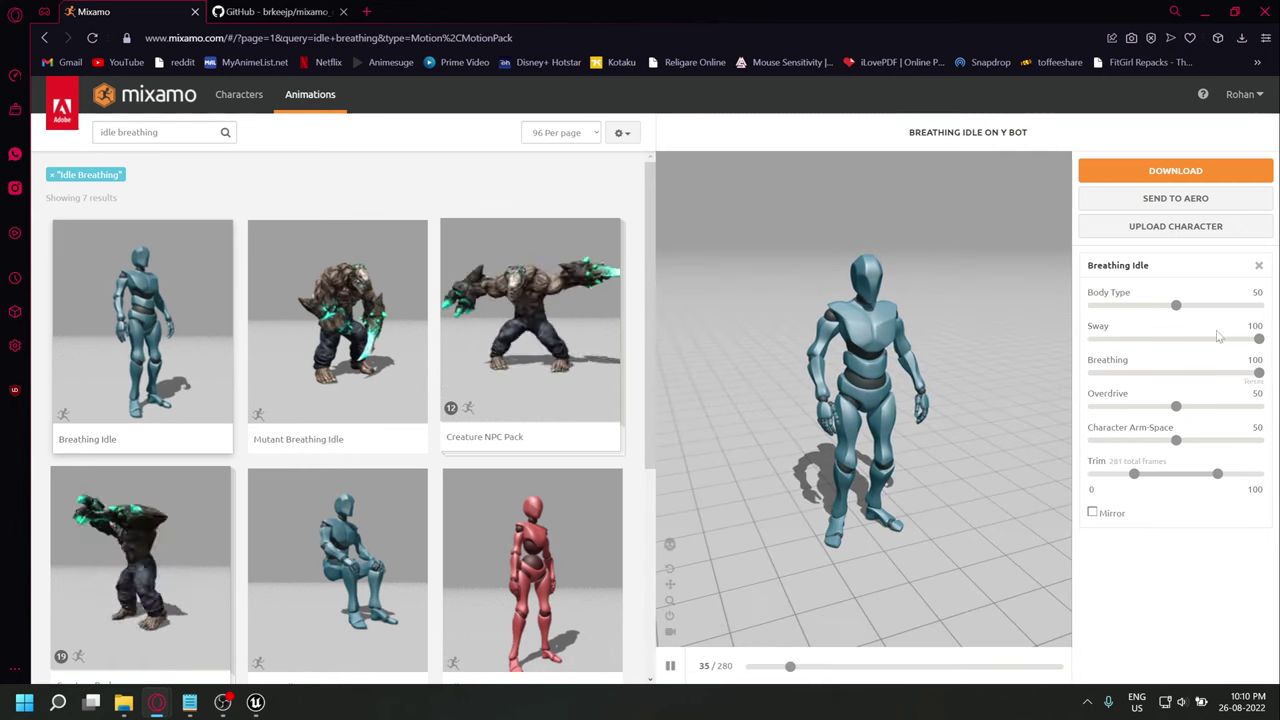
pyautogui.click(1160, 174)
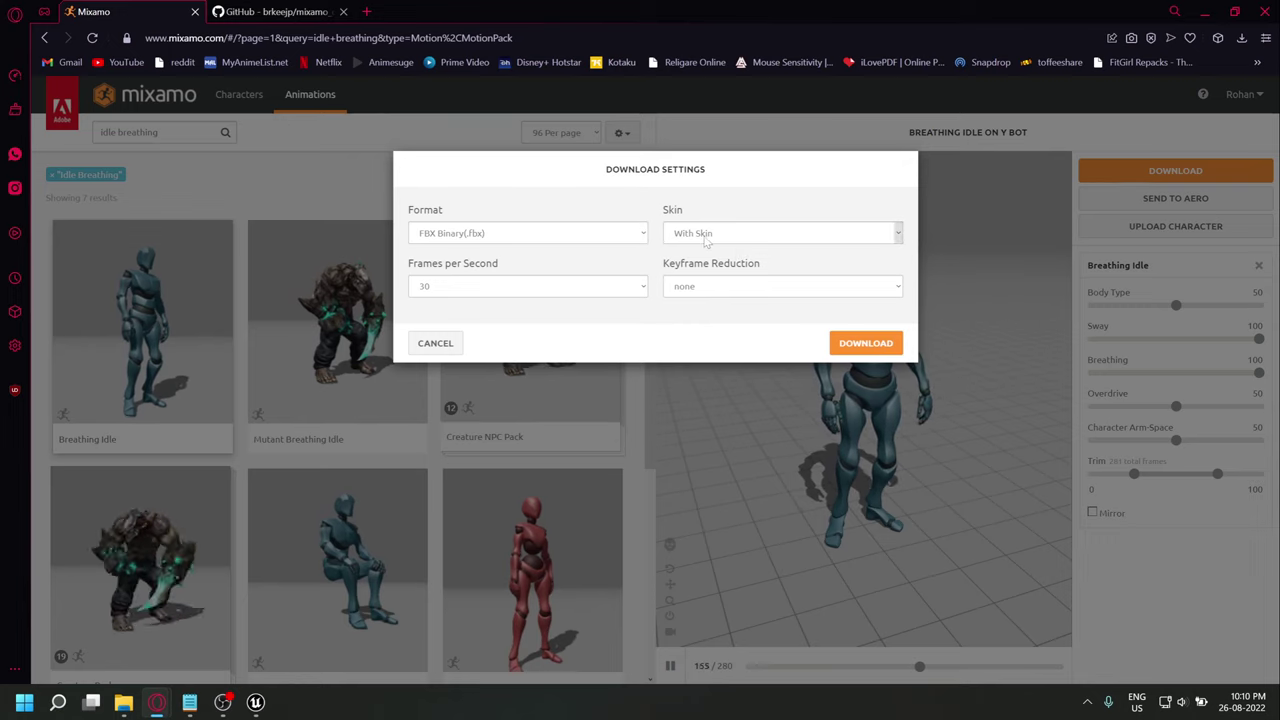
pyautogui.click(728, 287)
pyautogui.click(704, 314)
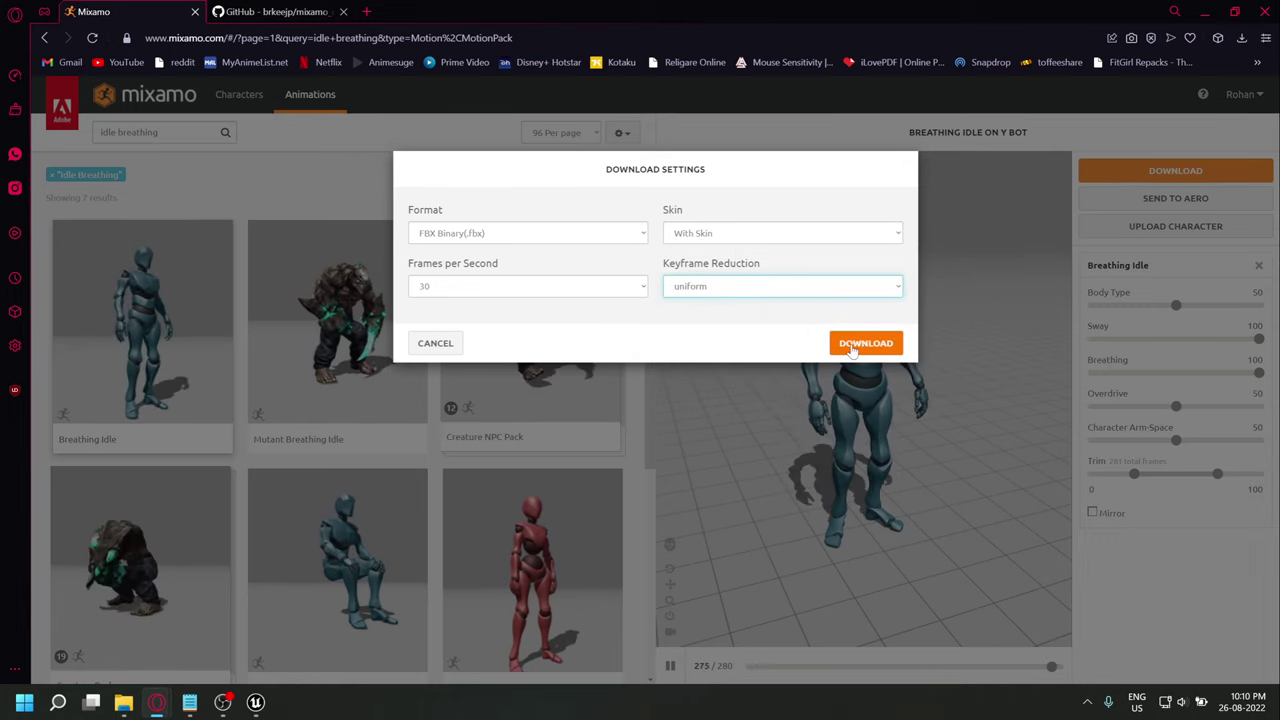
pyautogui.click(852, 345)
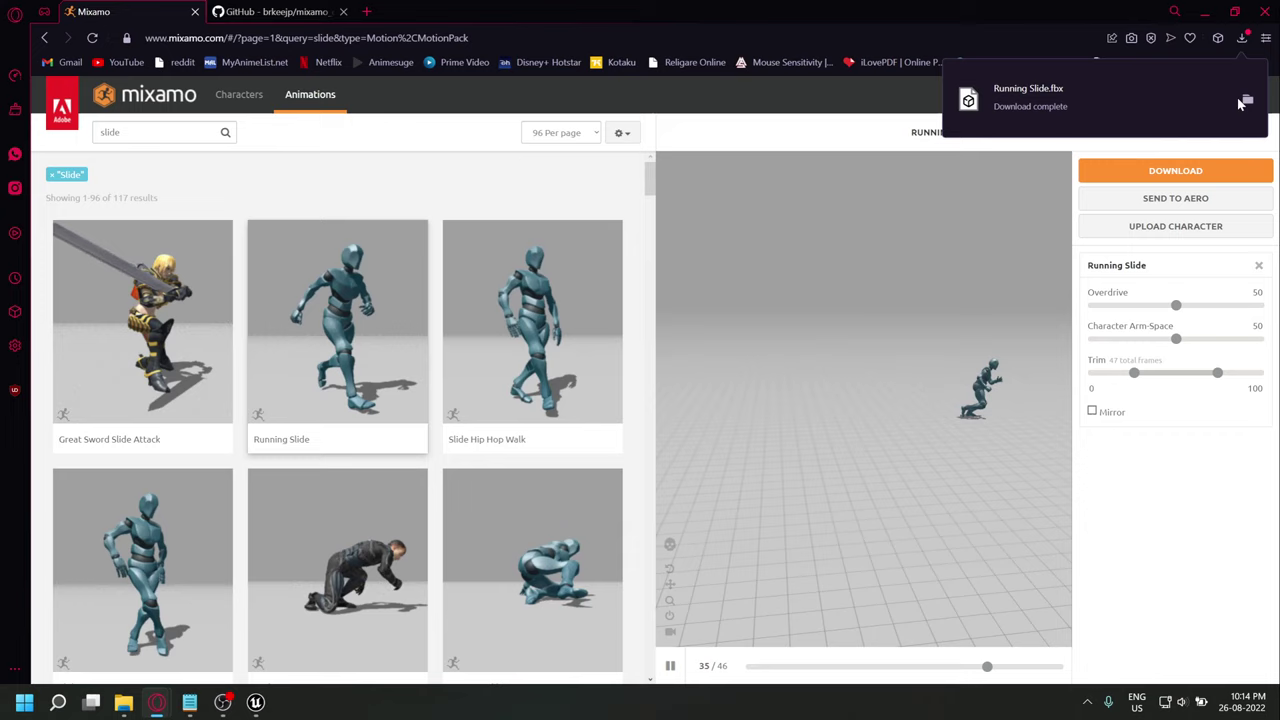
# Cut the six downloaded animation FBX files from the Downloads folder.
pyautogui.click(1247, 99)
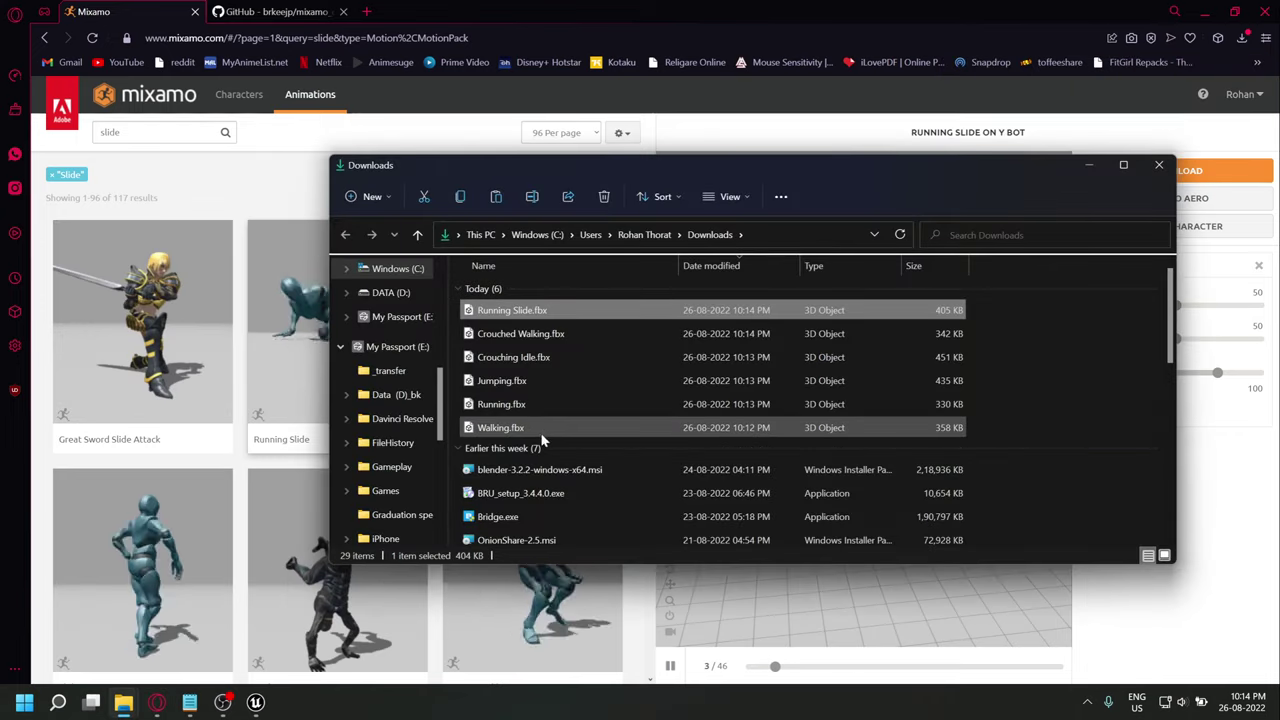
pyautogui.keyDown('shift'); pyautogui.click(543, 429); pyautogui.keyUp('shift')
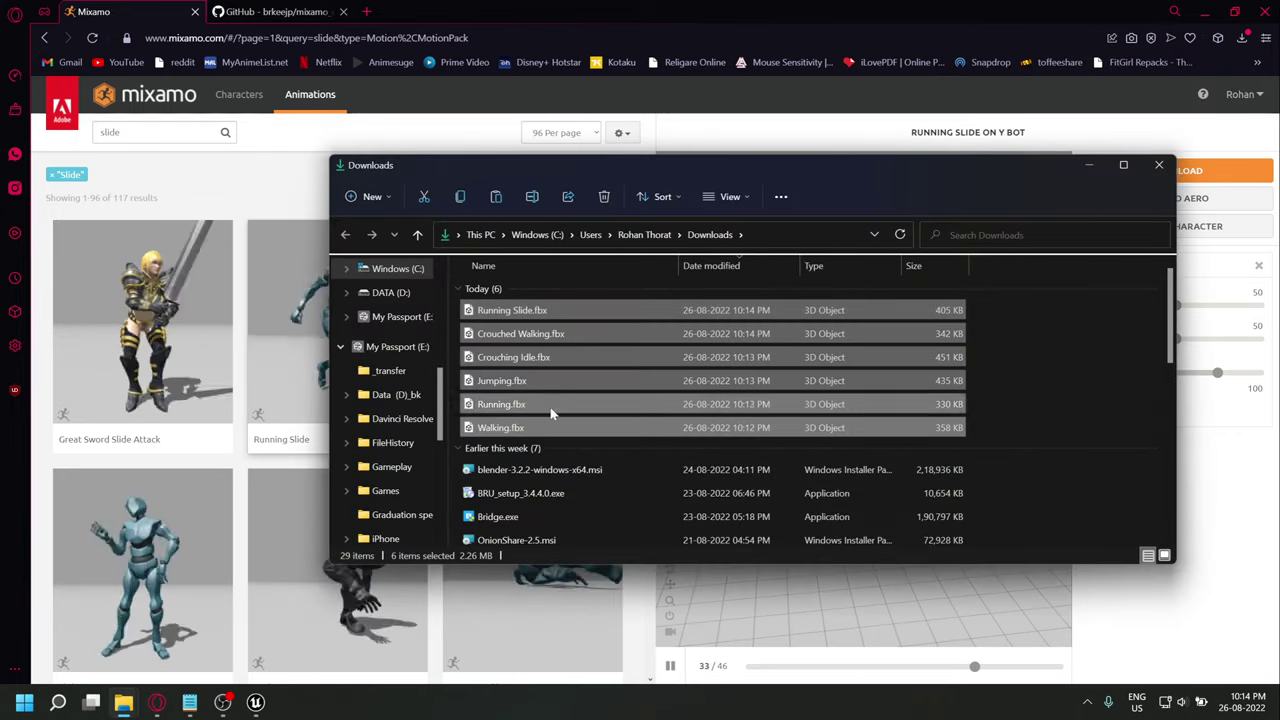
pyautogui.click(424, 196)
pyautogui.click(1159, 164)
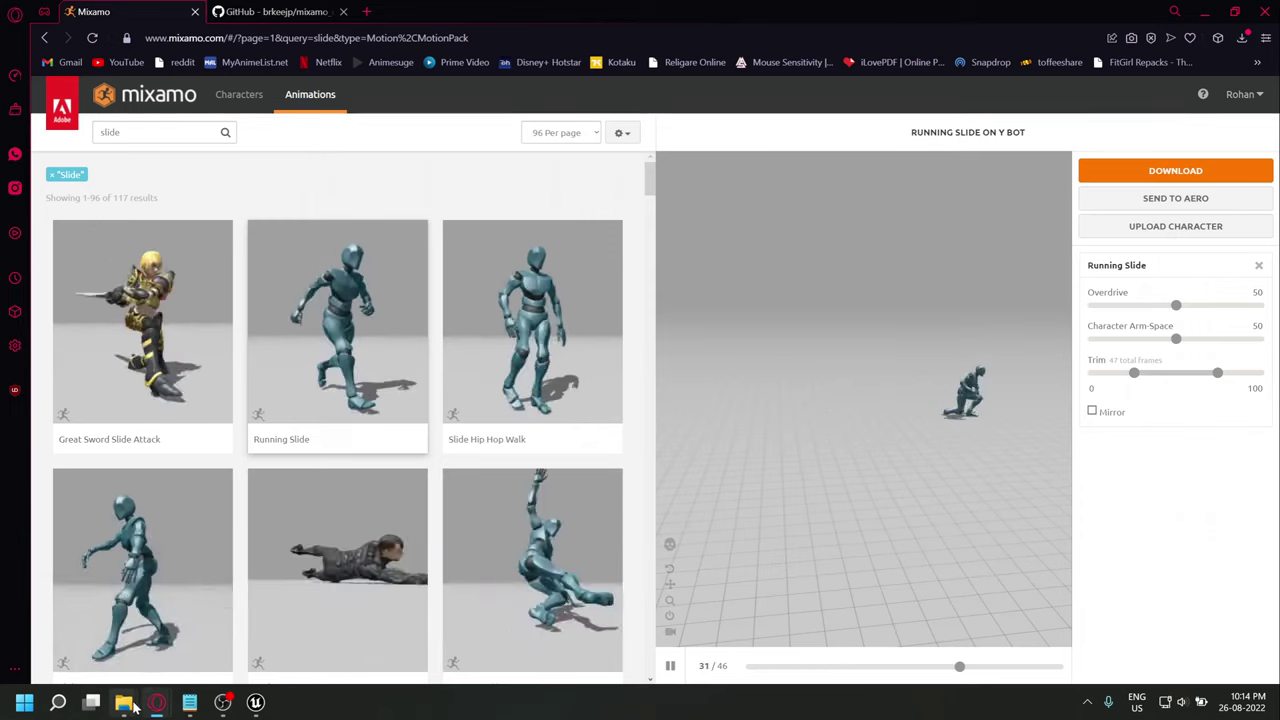
# Paste the six animation files into the Y Bot Mixamo folder.
pyautogui.moveTo(123, 703)
pyautogui.click(246, 650)
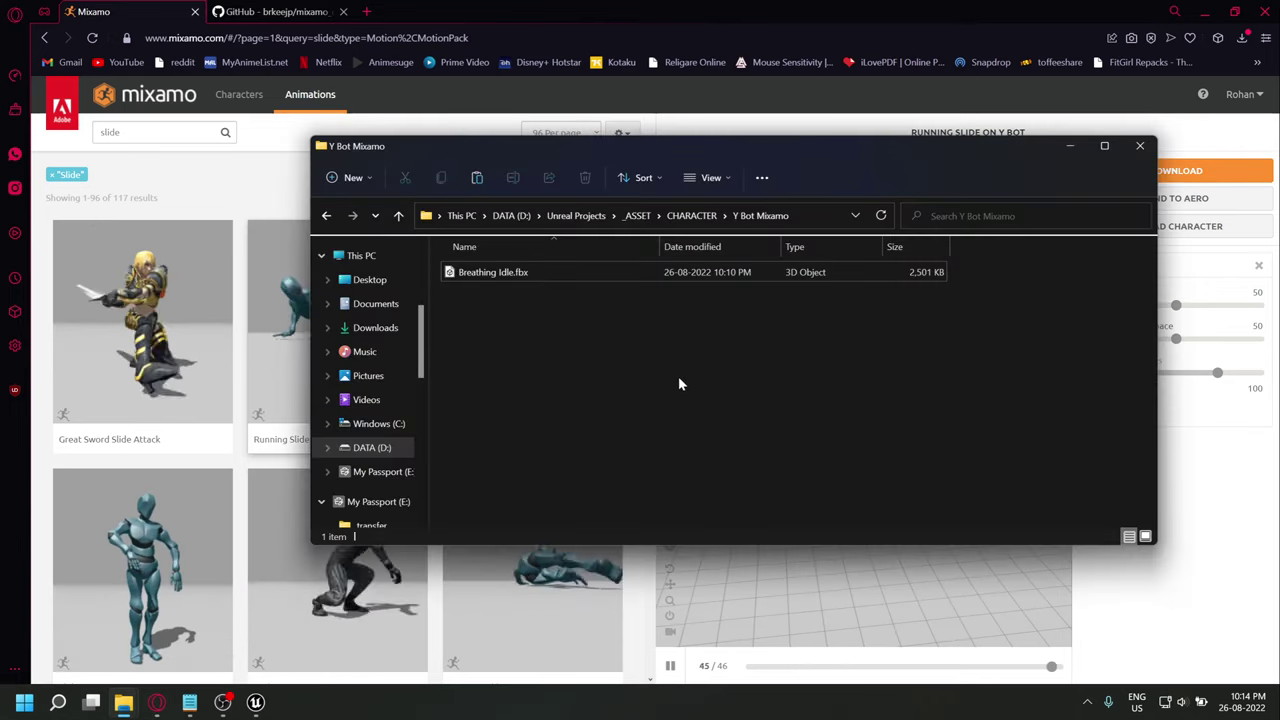
pyautogui.hotkey('ctrl', 'v')
pyautogui.click(642, 473)
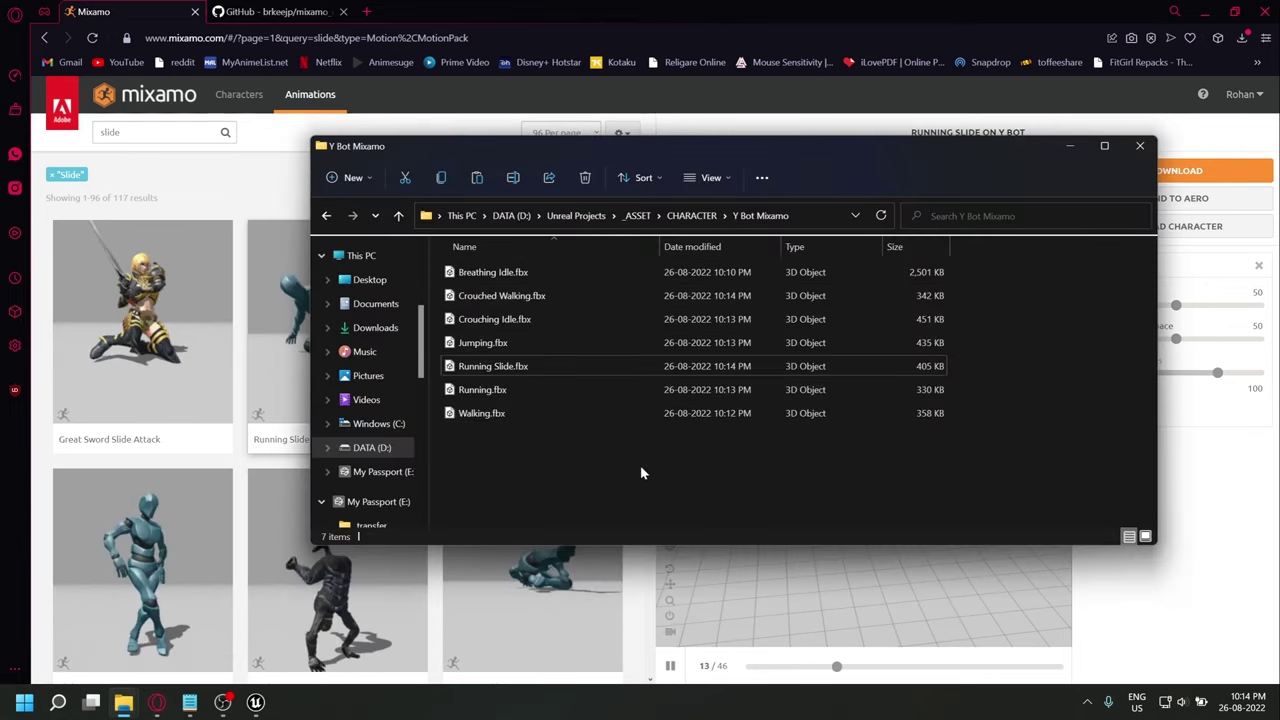
pyautogui.rightClick(642, 473)
pyautogui.press('Escape')
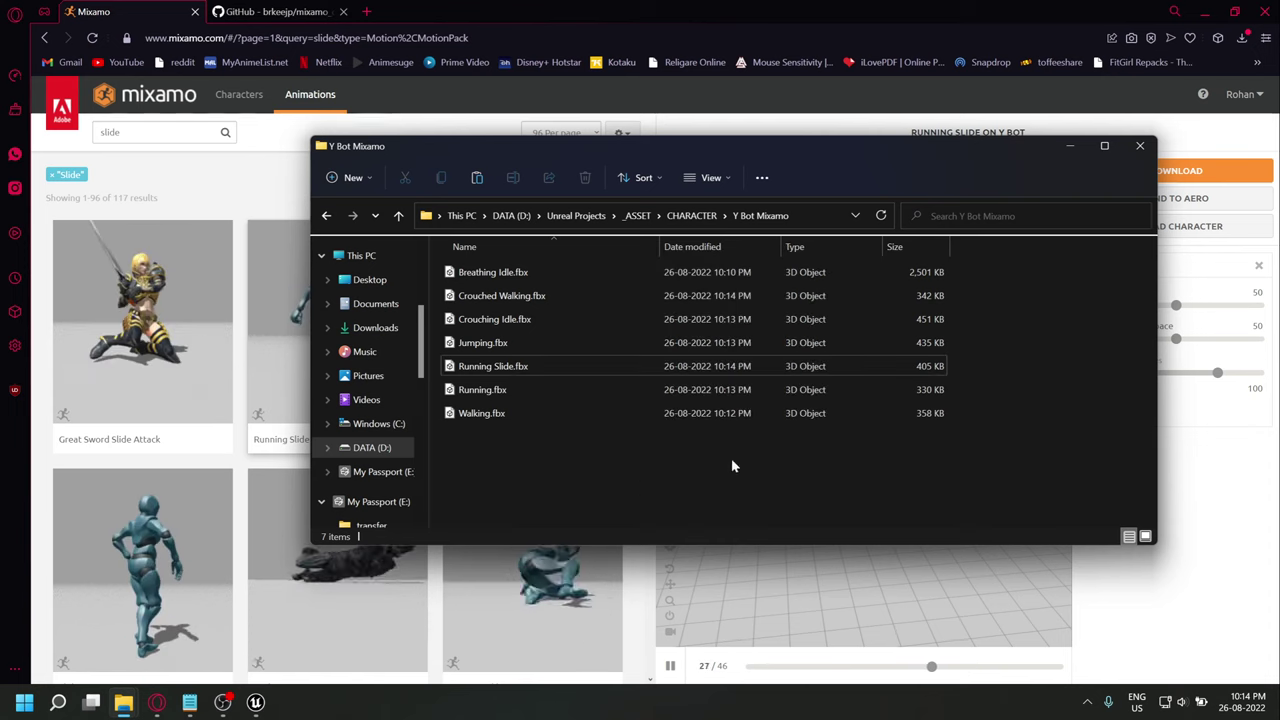
pyautogui.rightClick(562, 488)
pyautogui.click(530, 499)
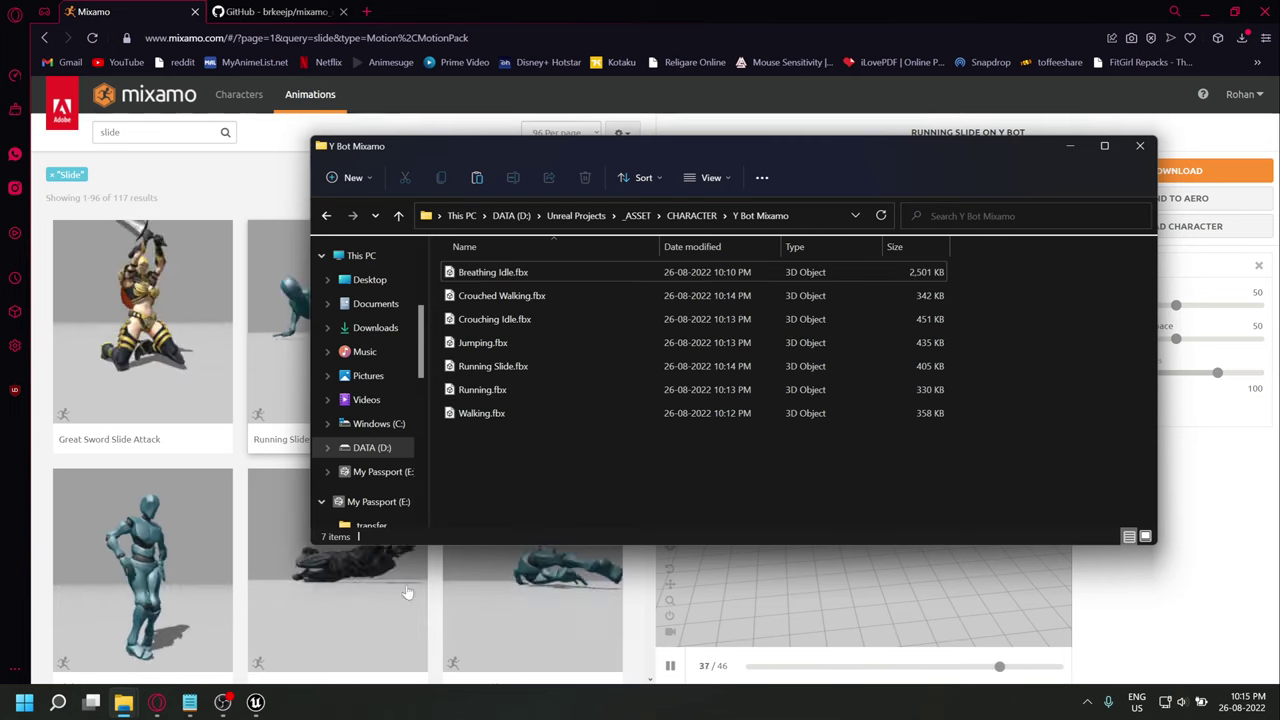
# Create an Asset folder in Content with a YBot folder inside it.
pyautogui.click(256, 703)
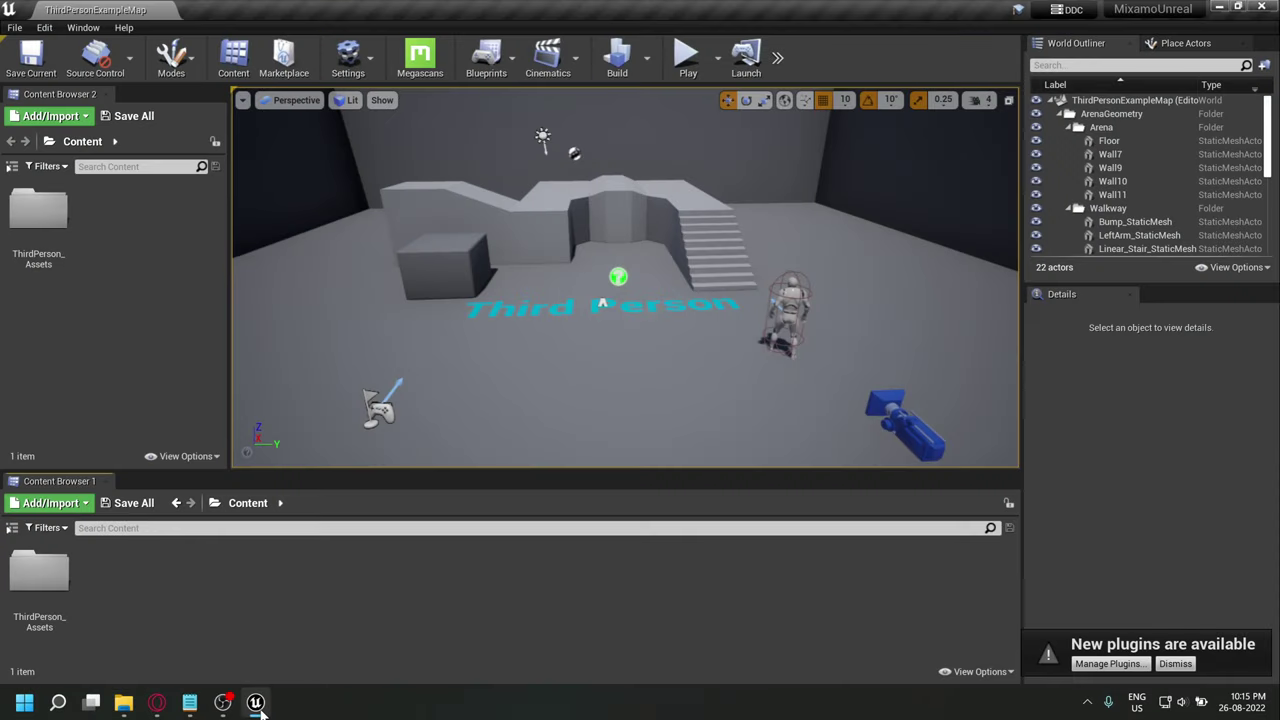
pyautogui.rightClick(158, 602)
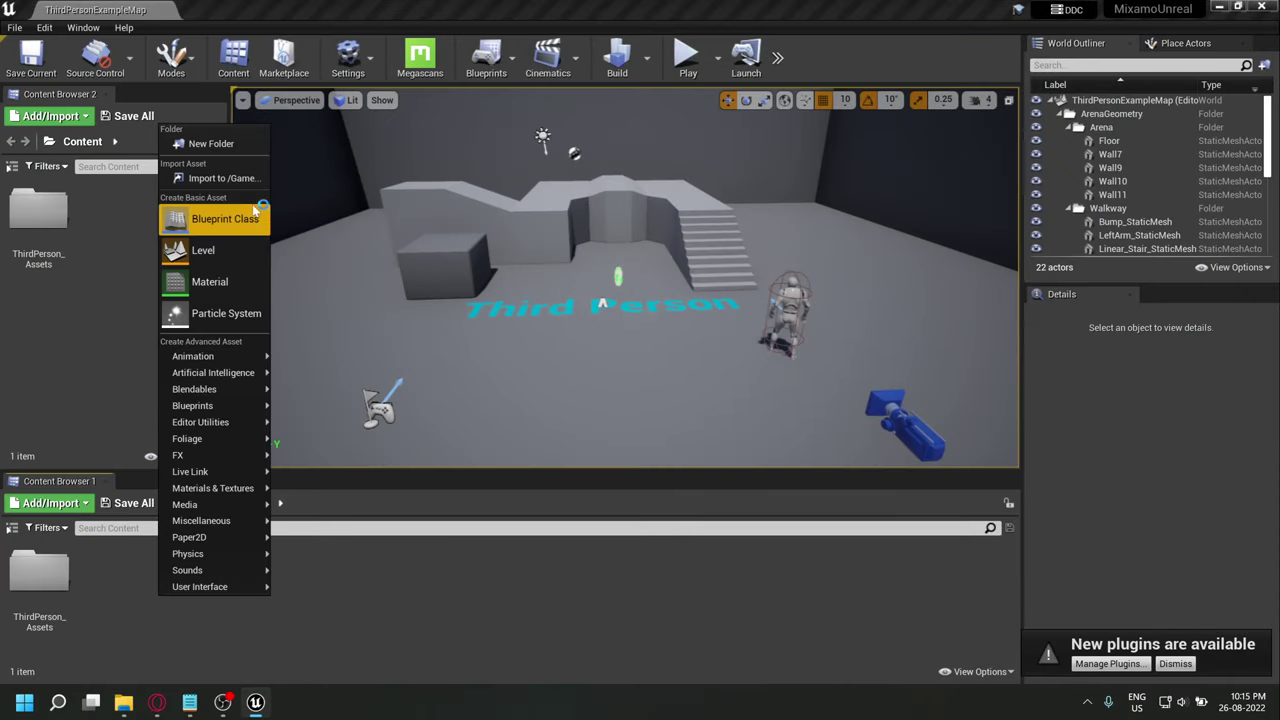
pyautogui.click(206, 175)
pyautogui.write('A')
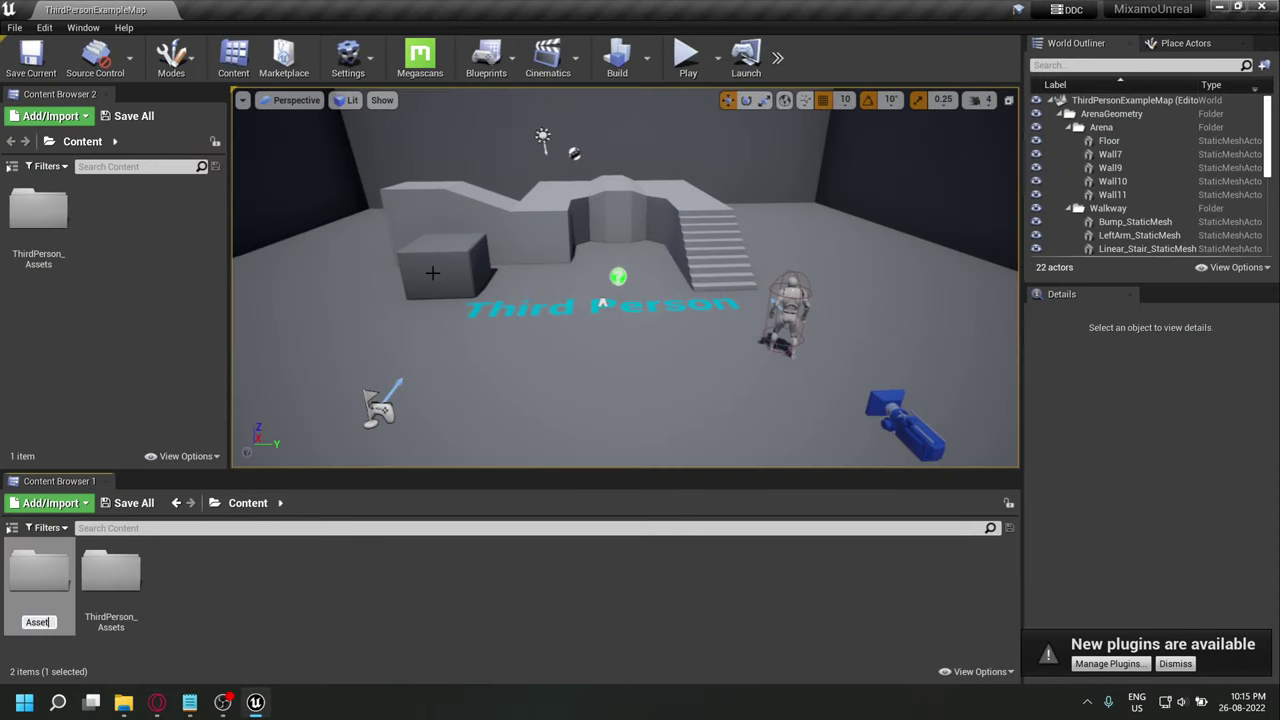
pyautogui.write('sset')
pyautogui.press('Return')
pyautogui.press('Return')
pyautogui.rightClick(190, 618)
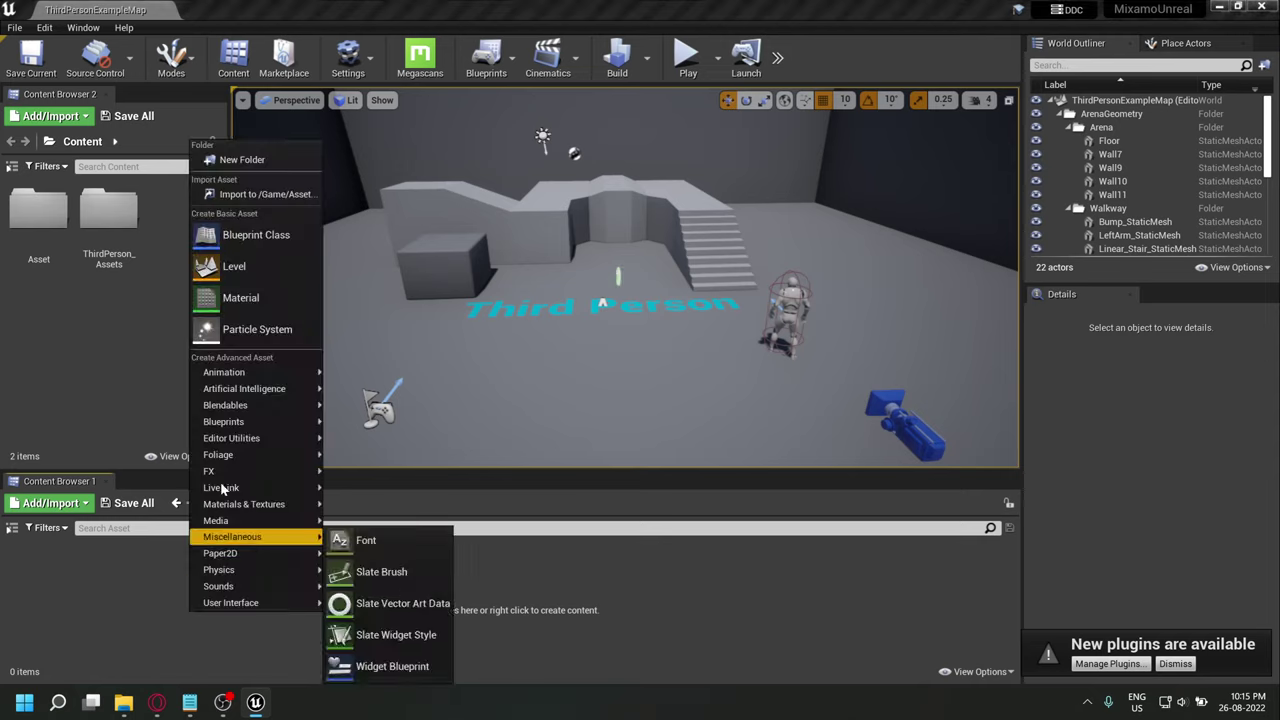
pyautogui.click(255, 163)
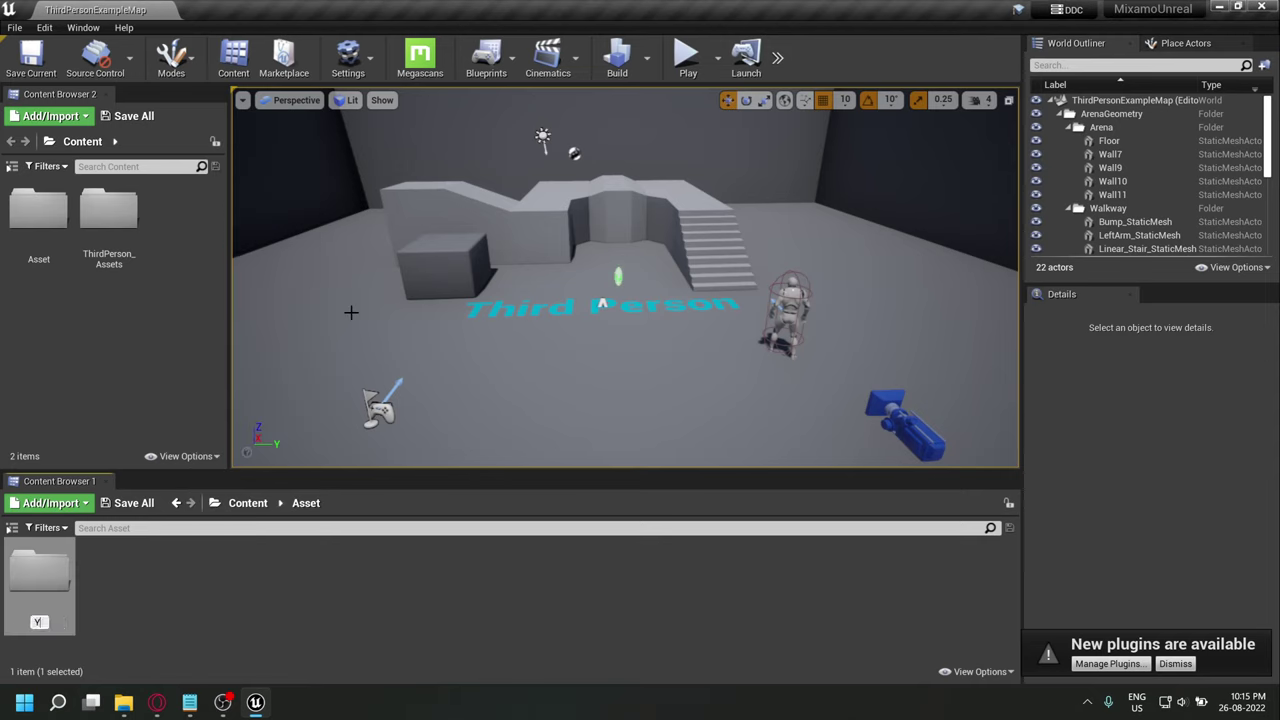
pyautogui.write('YBot')
pyautogui.press('Return')
pyautogui.press('Return')
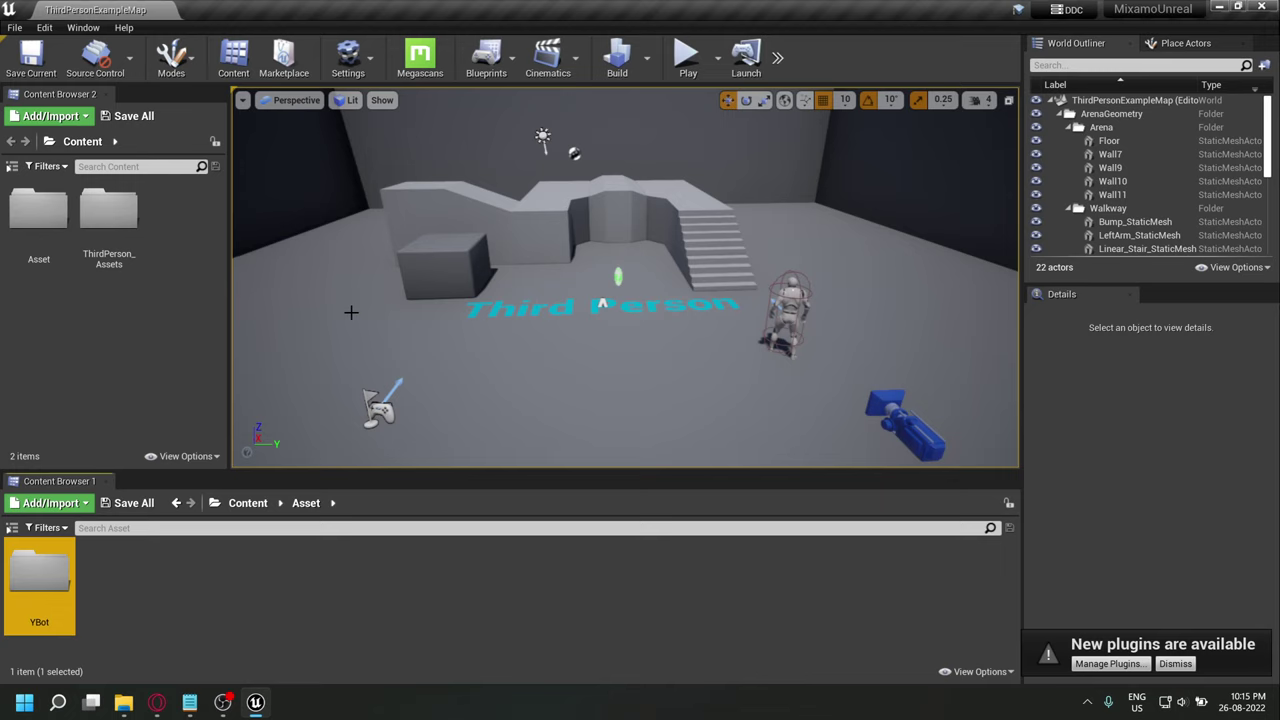
# Add Anim and Mat subfolders inside the YBot folder.
pyautogui.rightClick(282, 645)
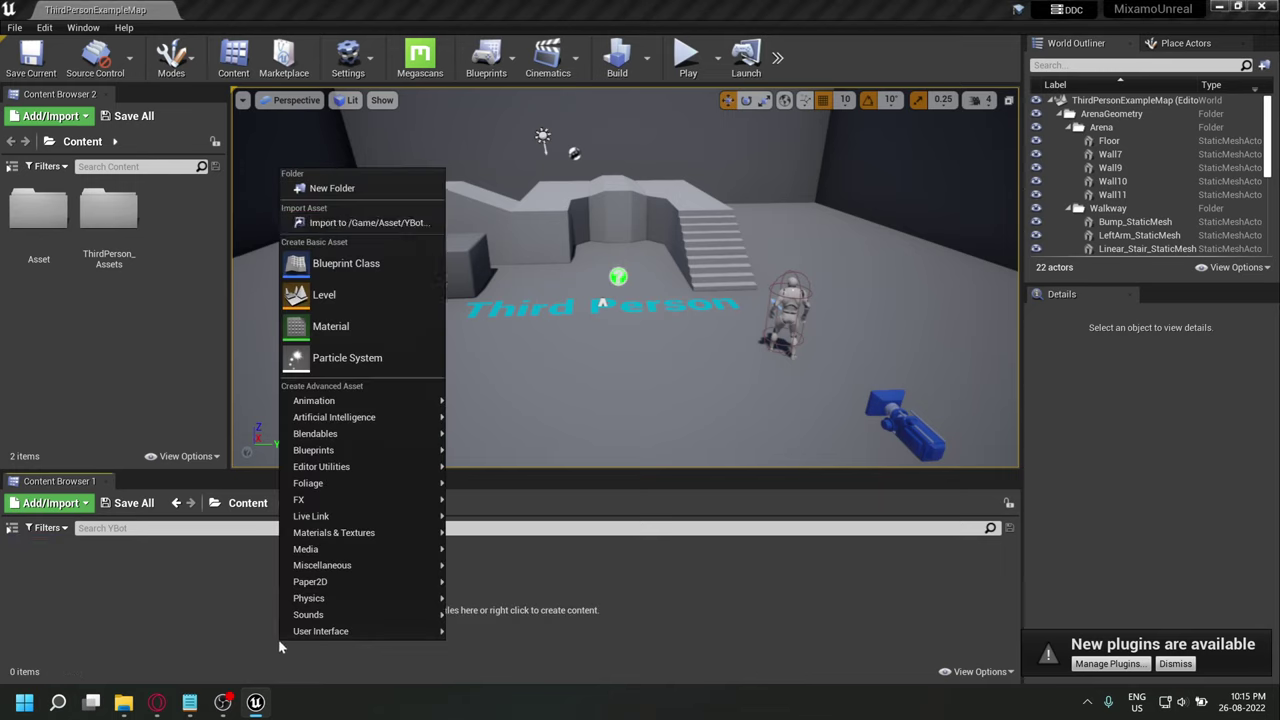
pyautogui.click(380, 196)
pyautogui.write('Anim')
pyautogui.press('Return')
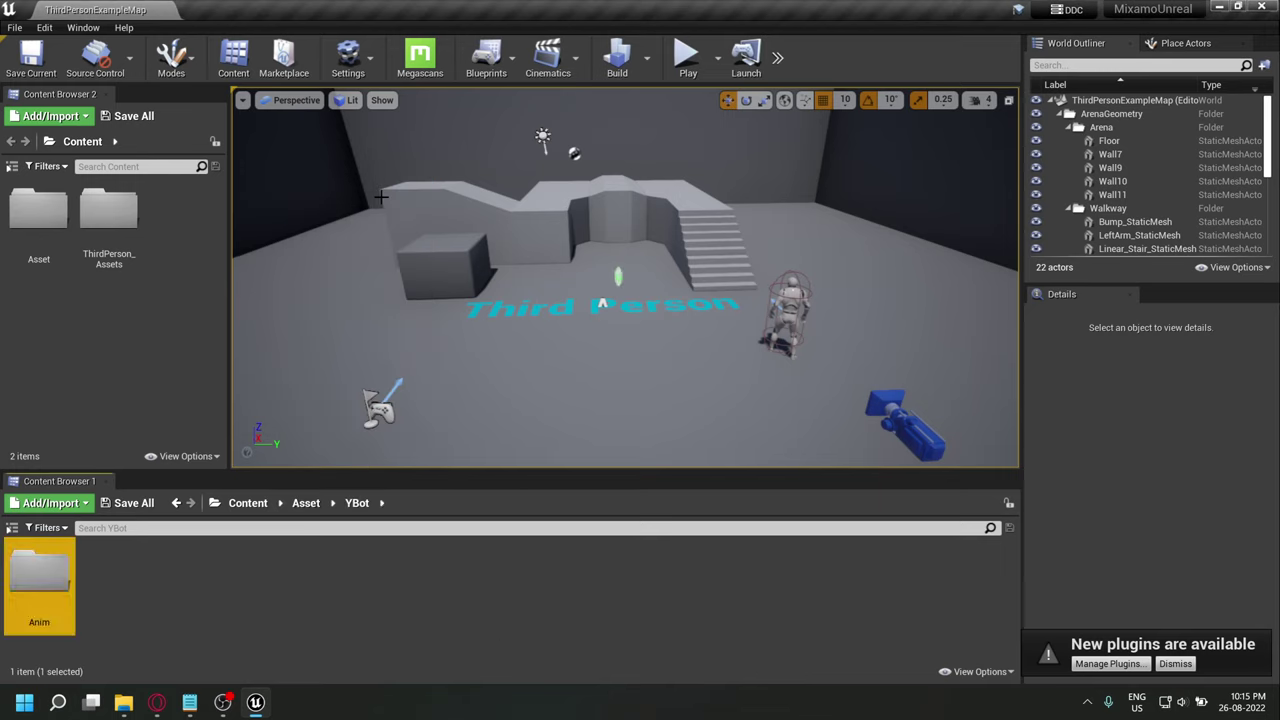
pyautogui.rightClick(200, 576)
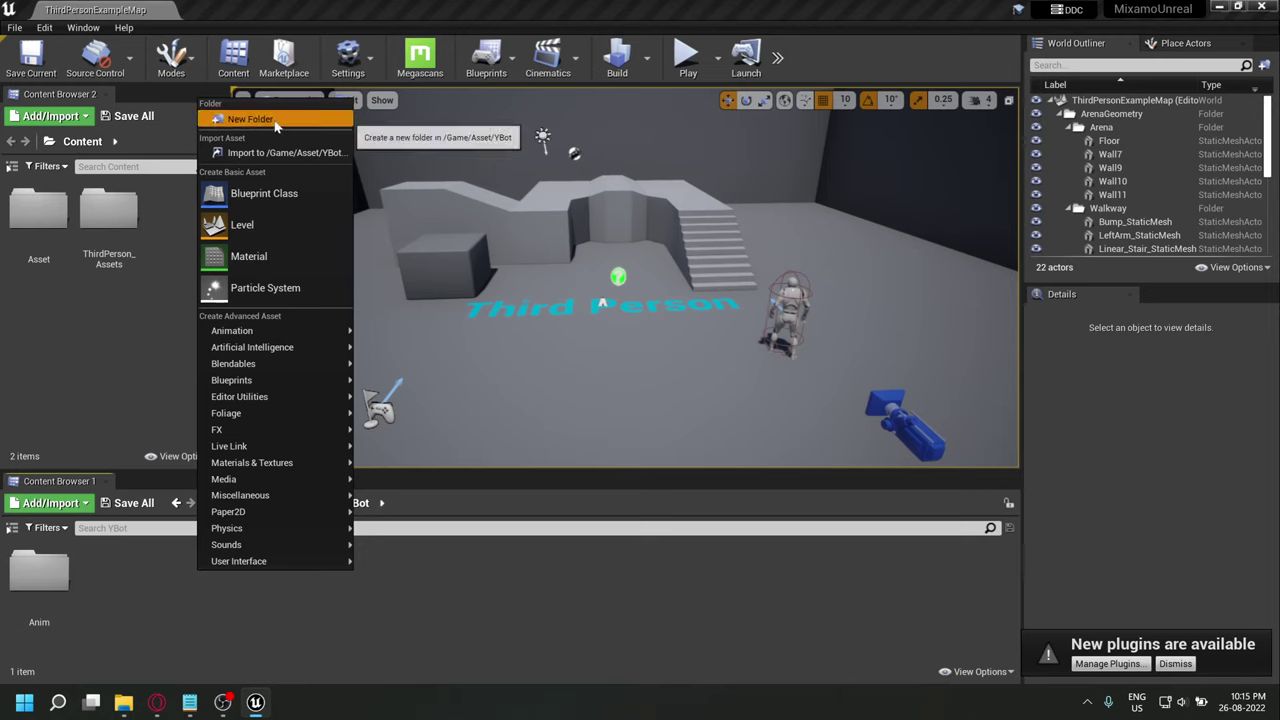
pyautogui.click(274, 118)
pyautogui.press('Return')
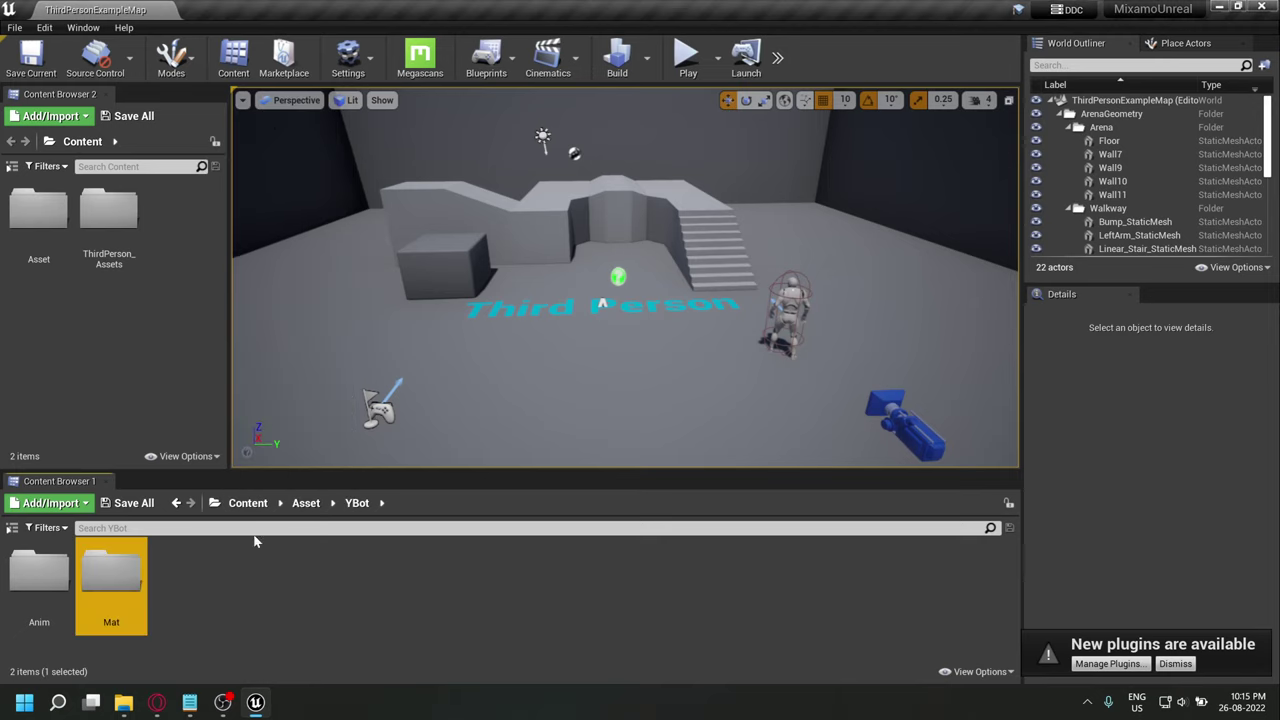
pyautogui.click(252, 575)
# Import Breathing Idle.fbx into YBot with default FBX options and dismiss the warnings log.
pyautogui.moveTo(125, 700)
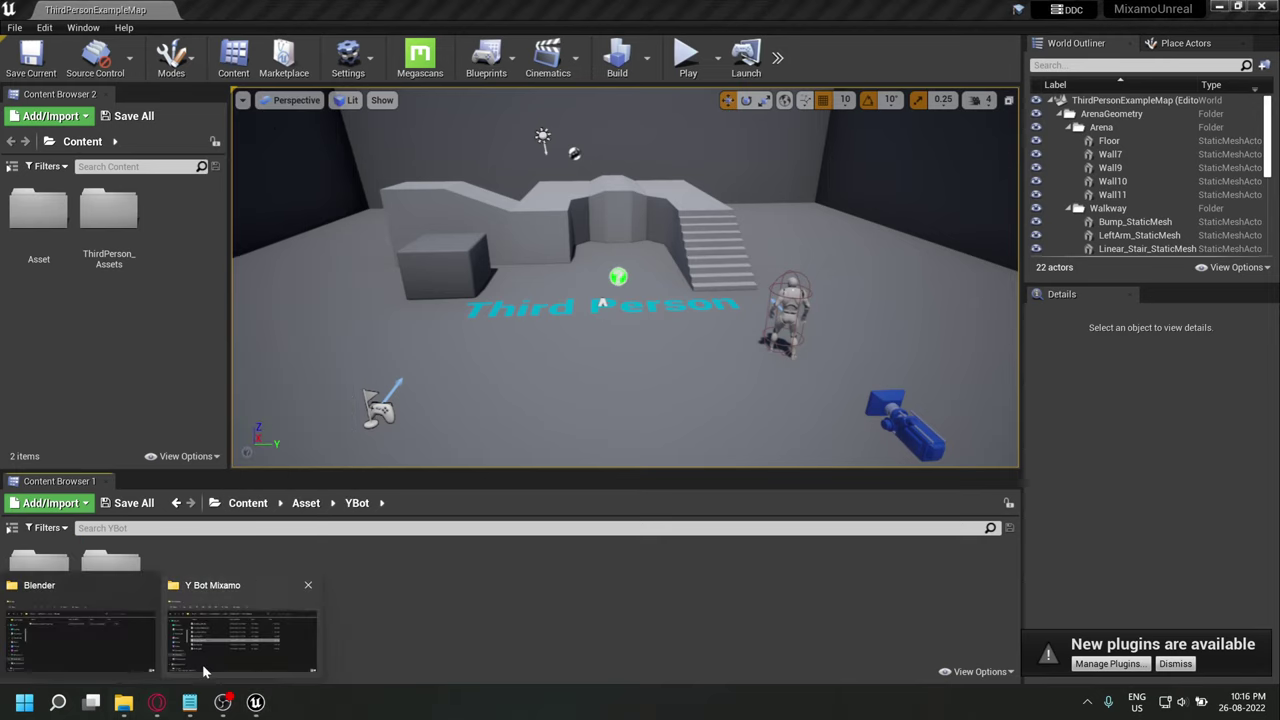
pyautogui.click(240, 620)
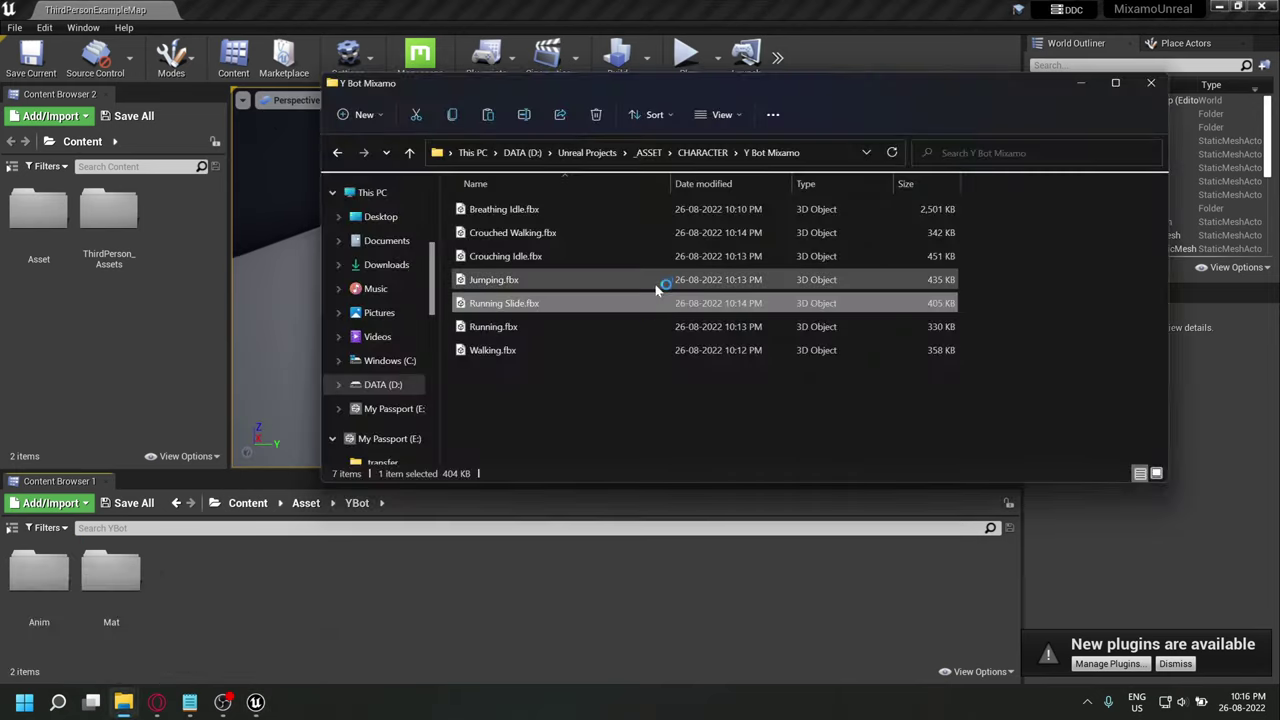
pyautogui.click(555, 213)
pyautogui.moveTo(386, 611); pyautogui.dragTo(386, 611)
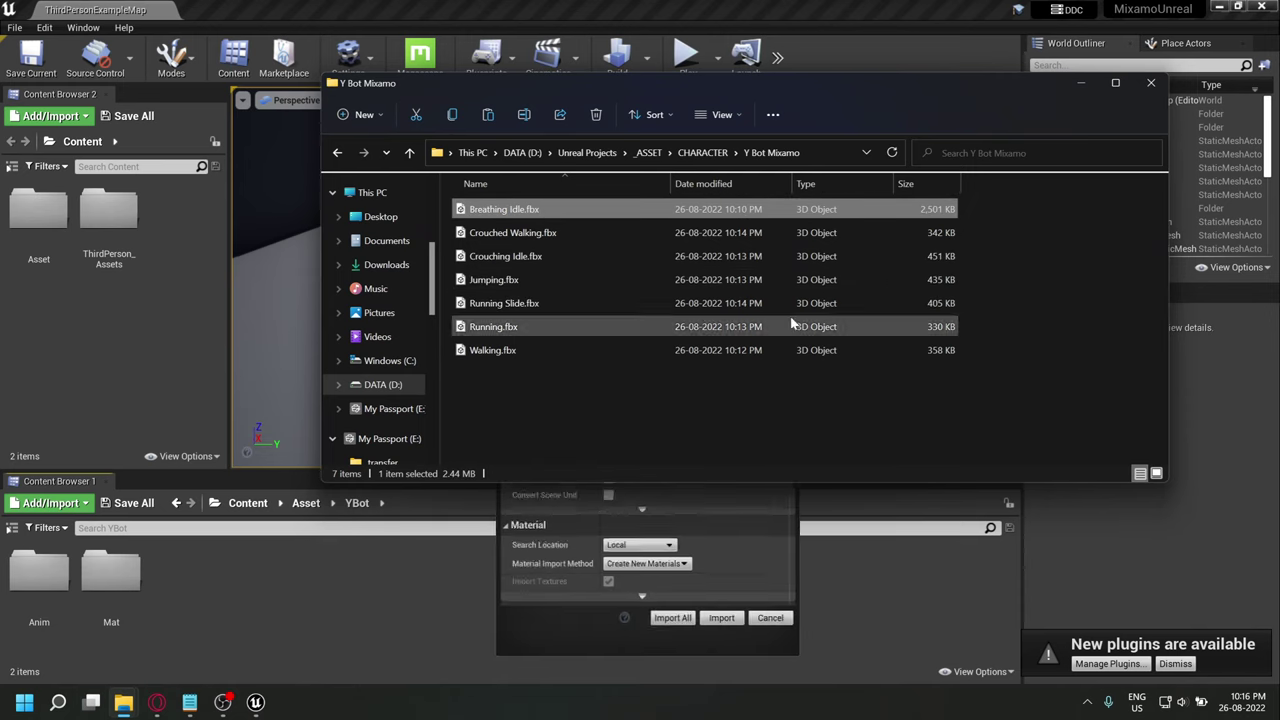
pyautogui.click(1080, 83)
pyautogui.click(603, 305)
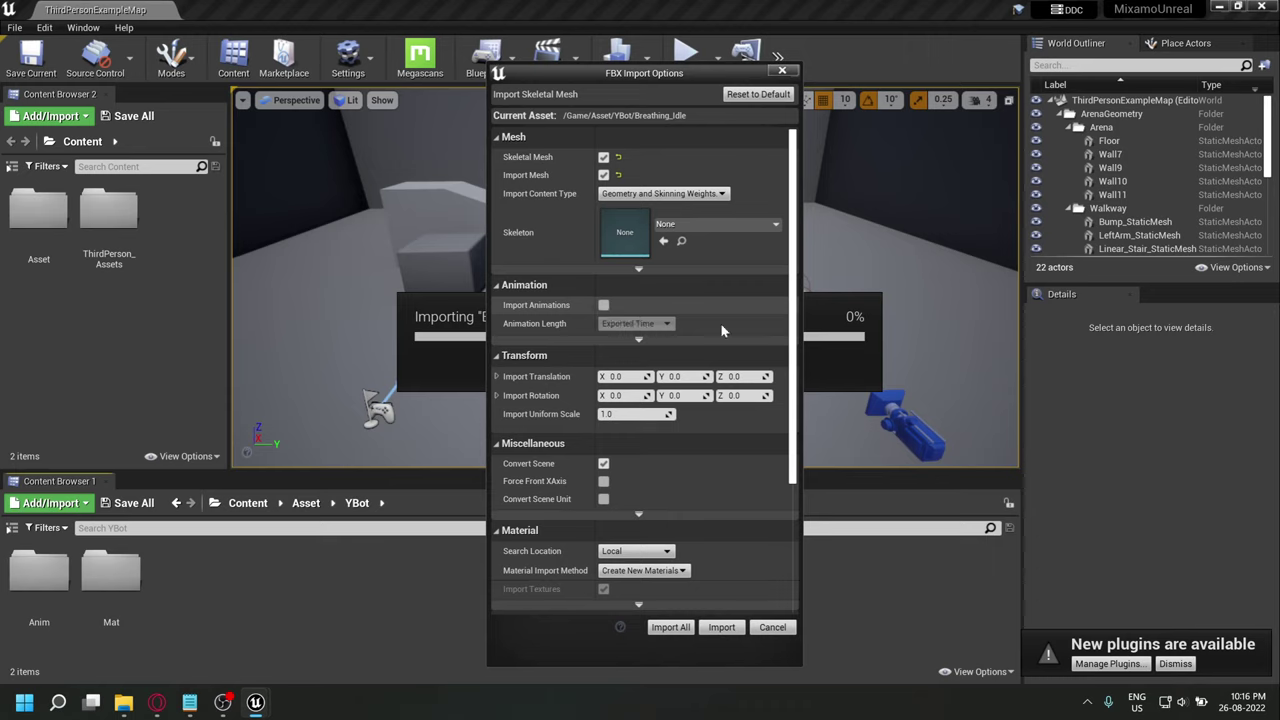
pyautogui.click(719, 630)
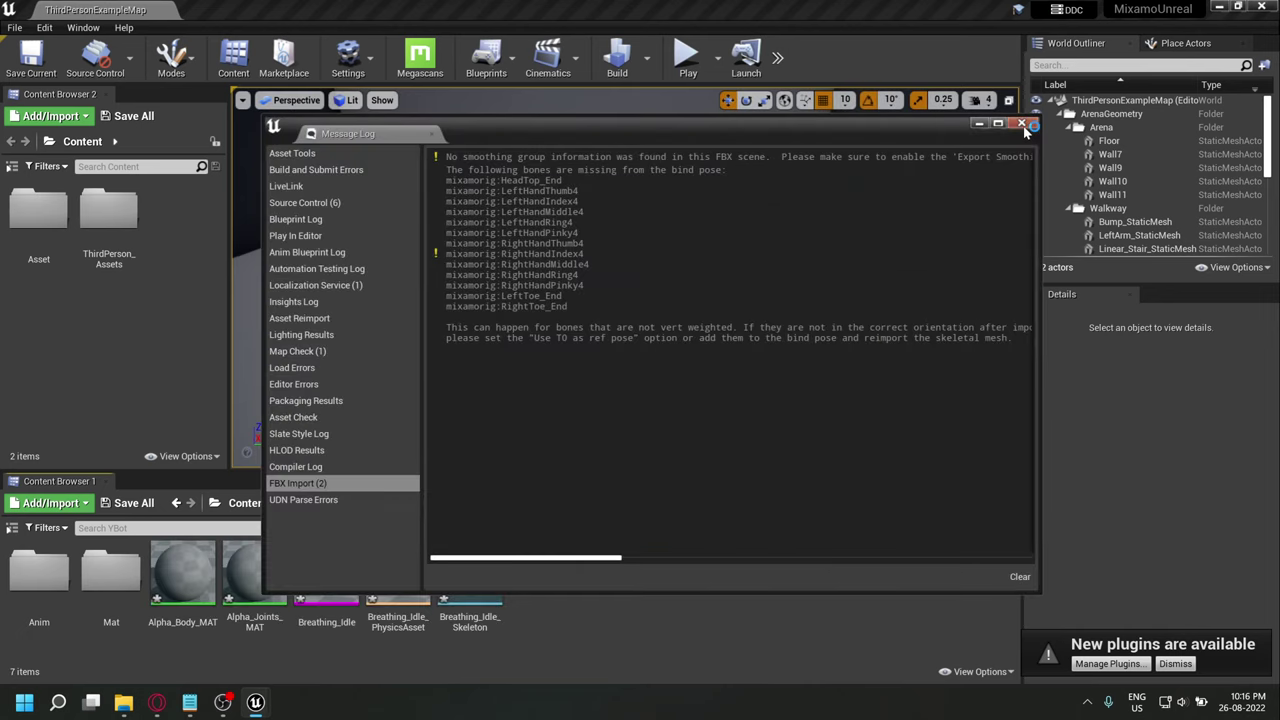
pyautogui.click(1022, 125)
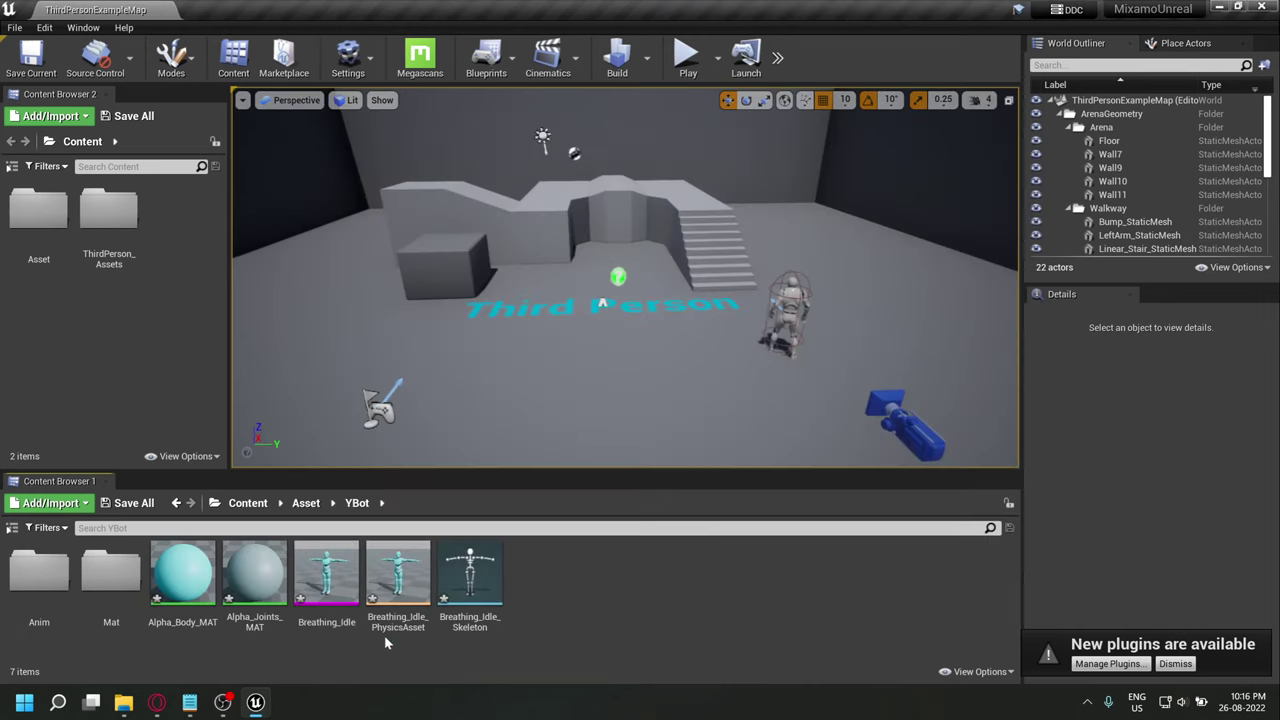
pyautogui.doubleClick(462, 600)
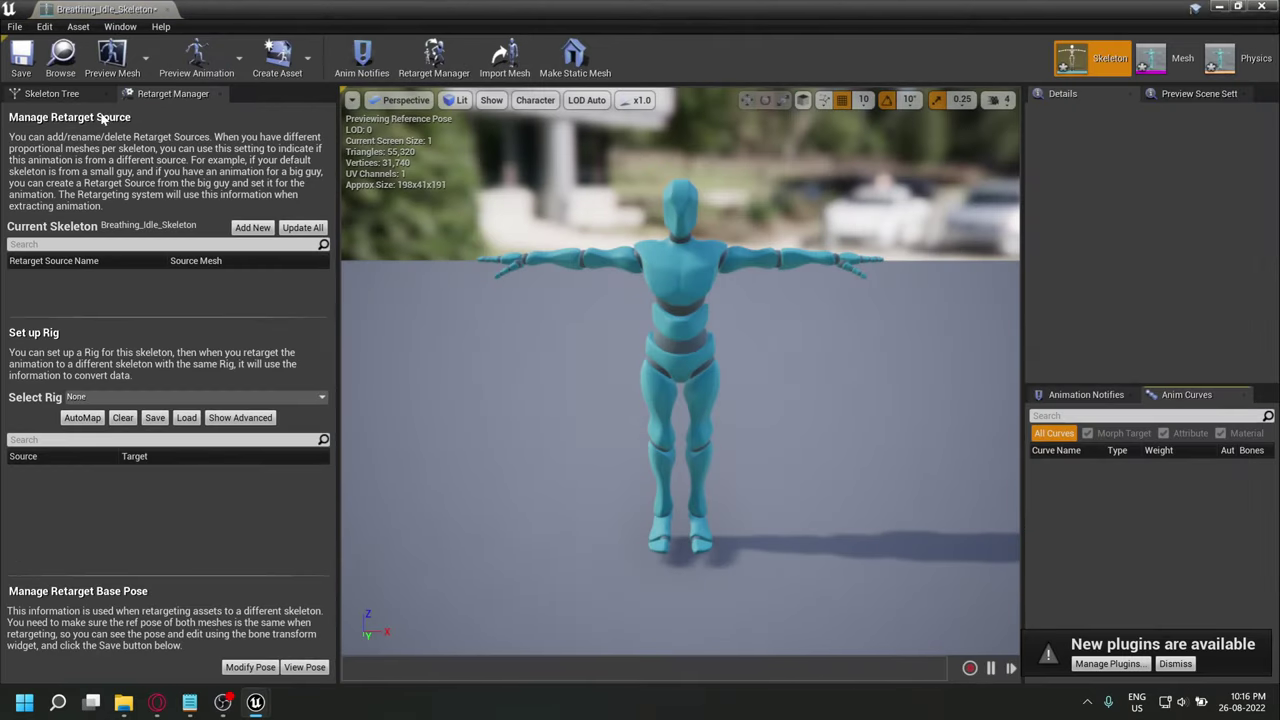
pyautogui.click(50, 93)
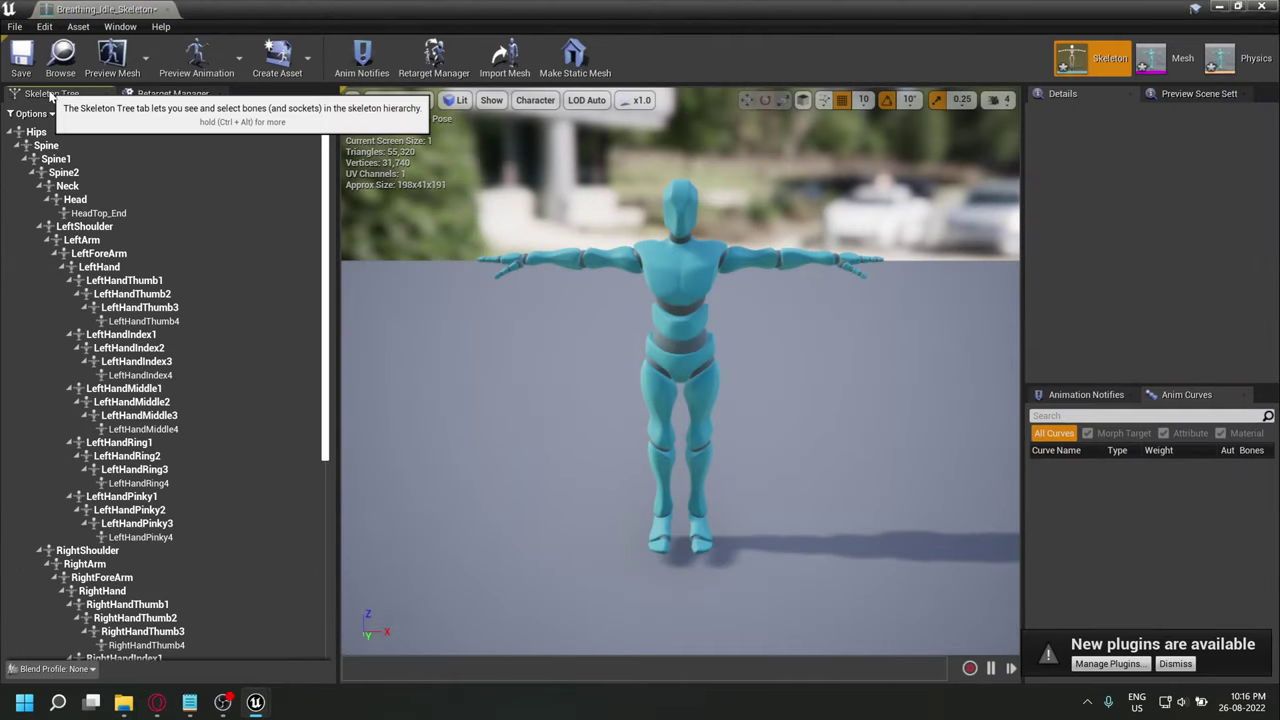
pyautogui.click(15, 133)
pyautogui.click(15, 133)
pyautogui.click(70, 134)
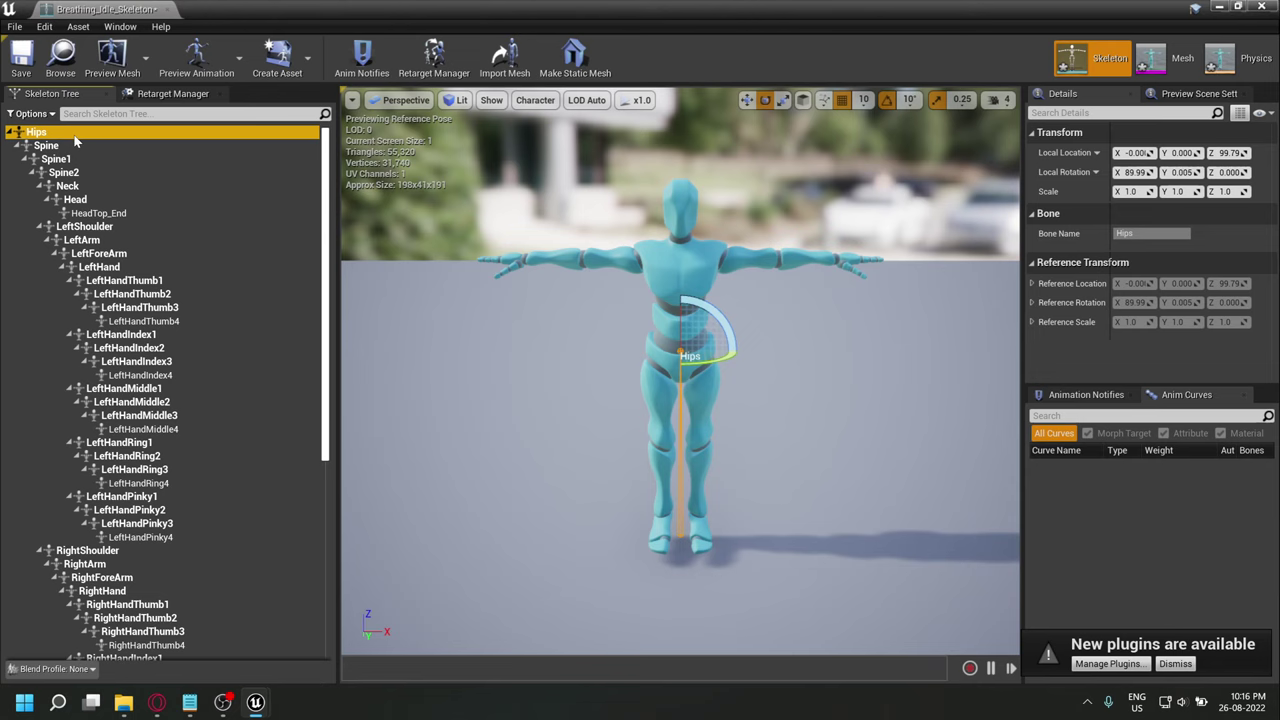
pyautogui.moveTo(486, 337); pyautogui.dragTo(693, 357, button='right')
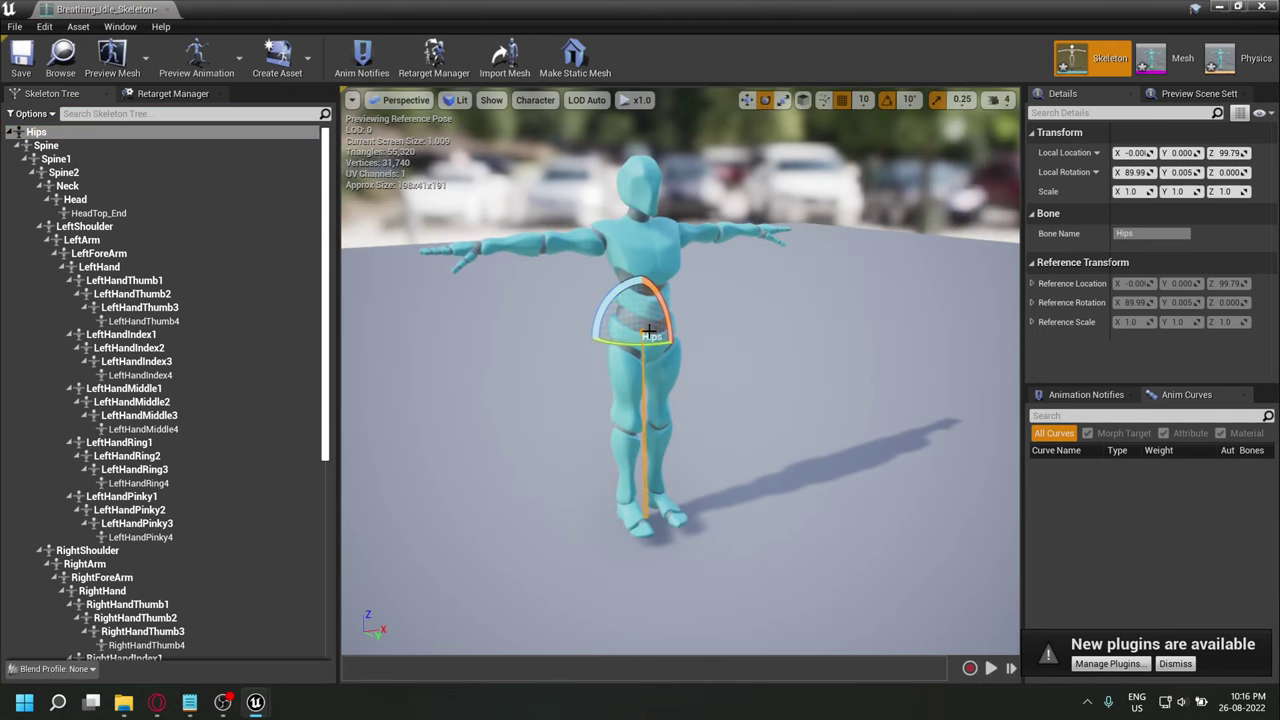
pyautogui.click(752, 335)
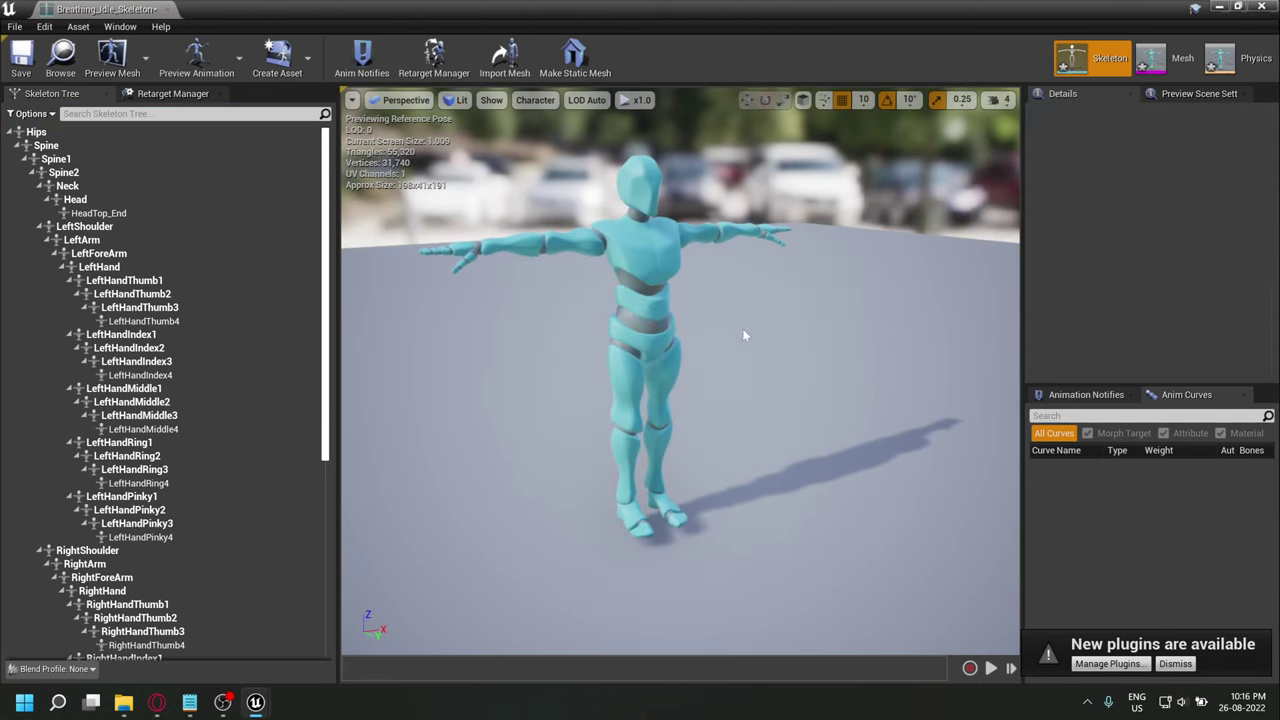
pyautogui.click(149, 143)
# Import Running Slide.fbx into YBot as an animation using Breathing_Idle_Skeleton.
pyautogui.click(160, 9)
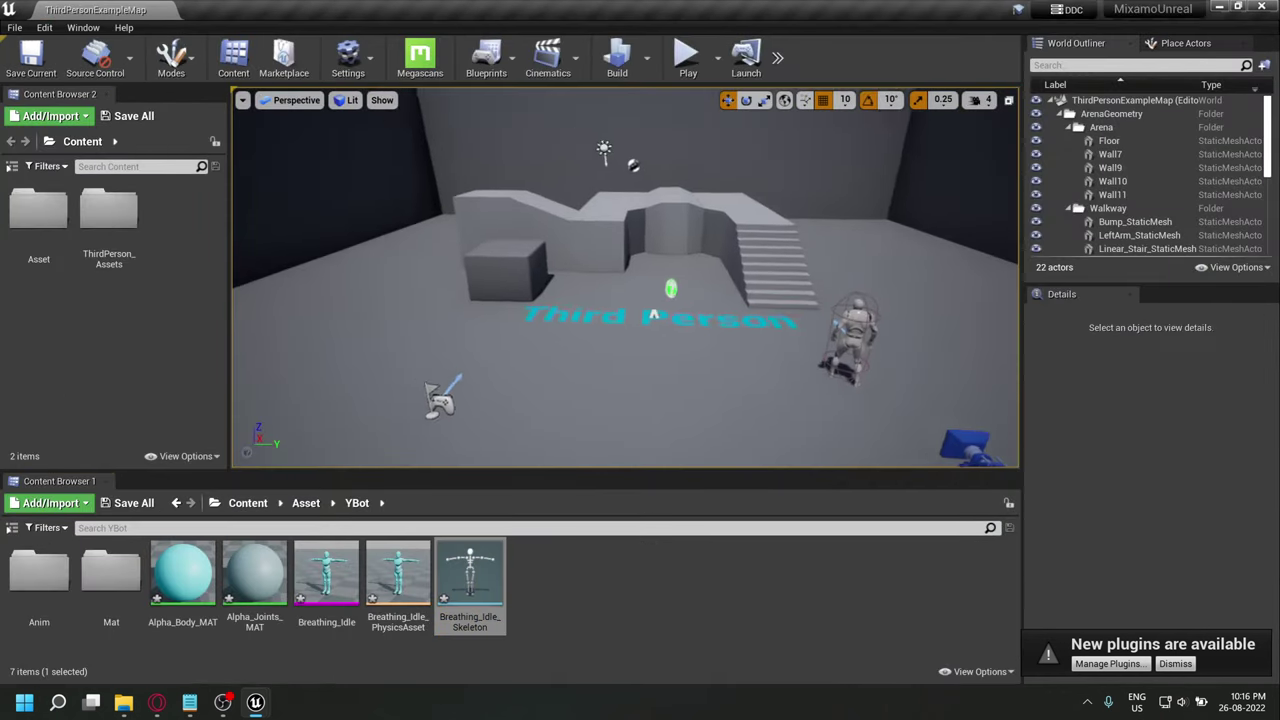
pyautogui.moveTo(189, 702)
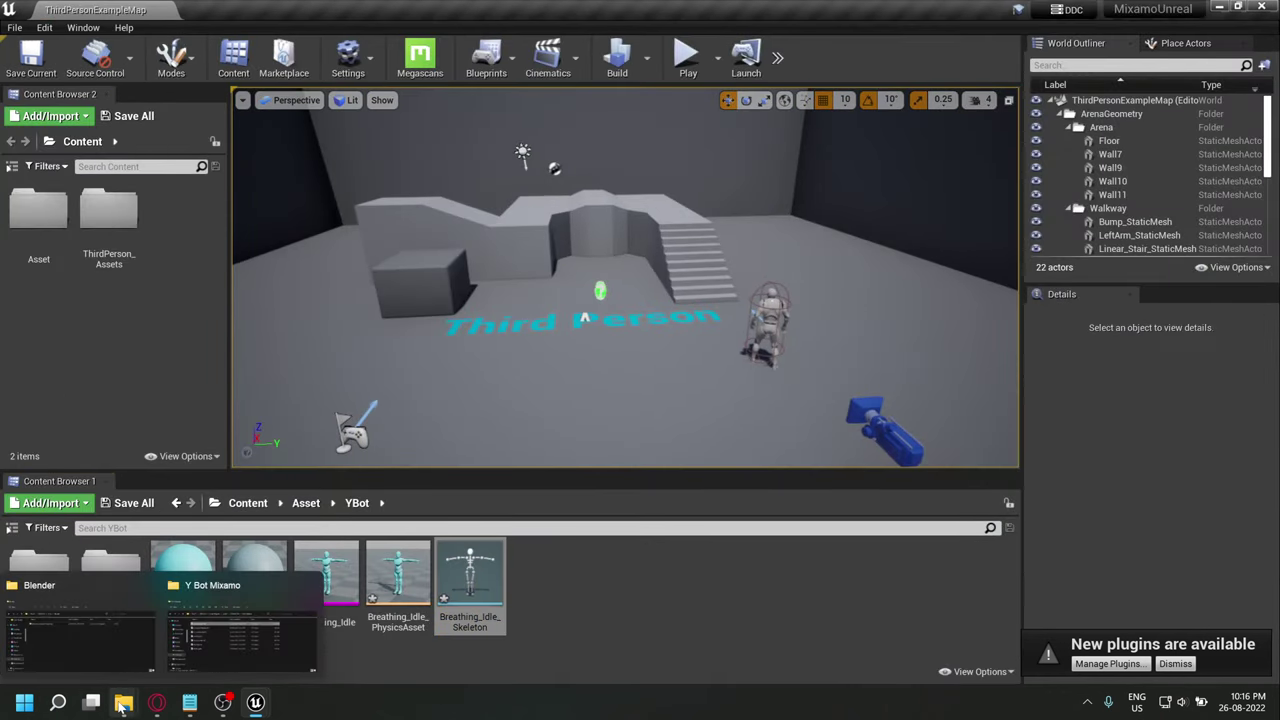
pyautogui.click(250, 630)
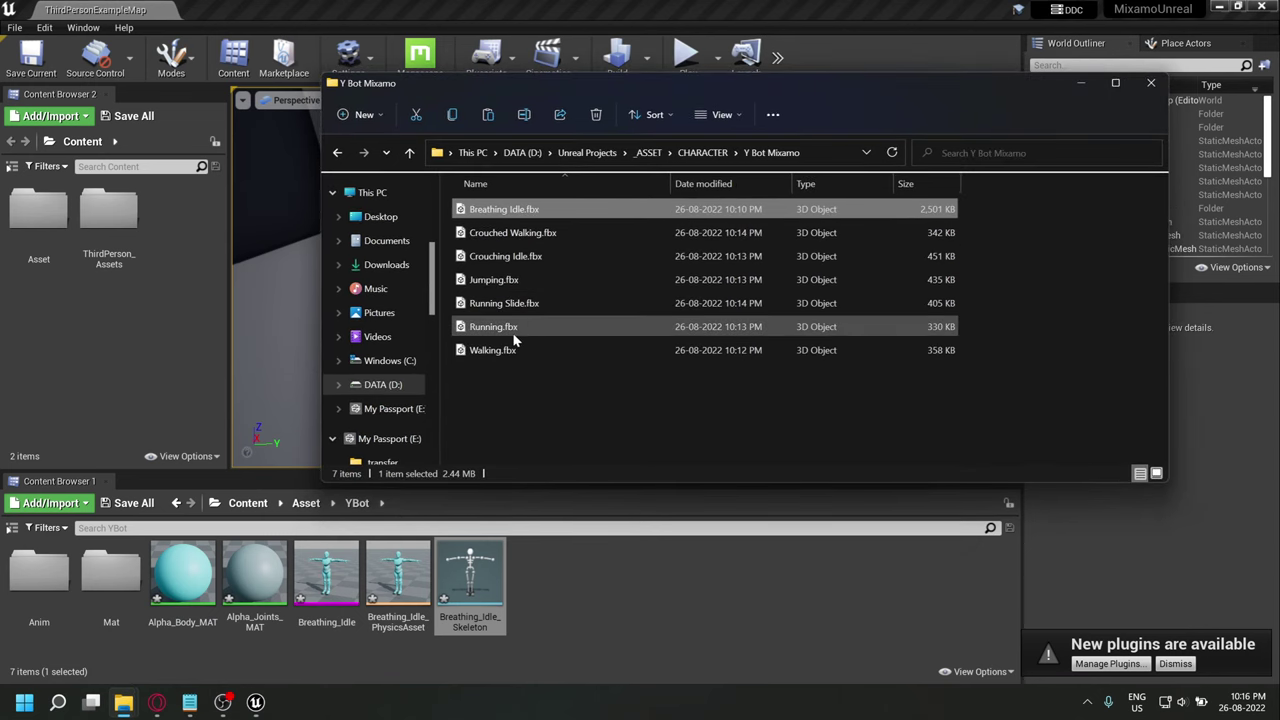
pyautogui.moveTo(528, 303); pyautogui.dragTo(631, 555)
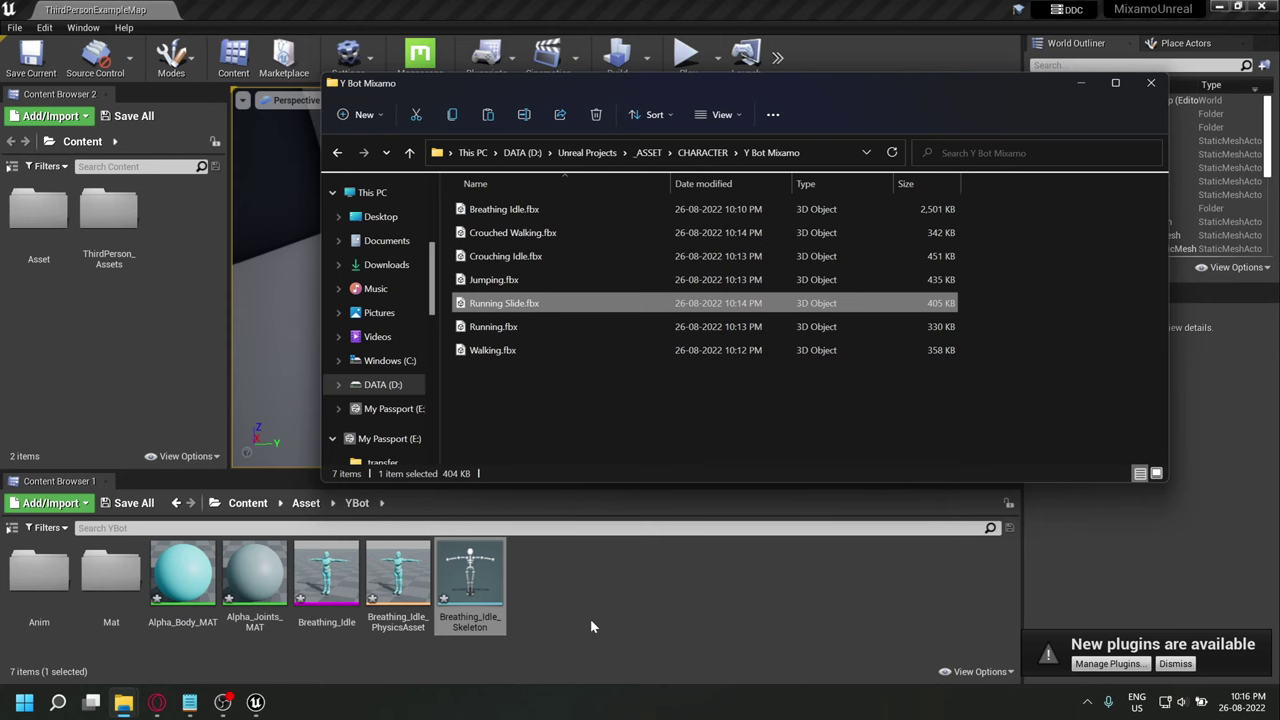
pyautogui.moveTo(590, 626); pyautogui.dragTo(590, 626)
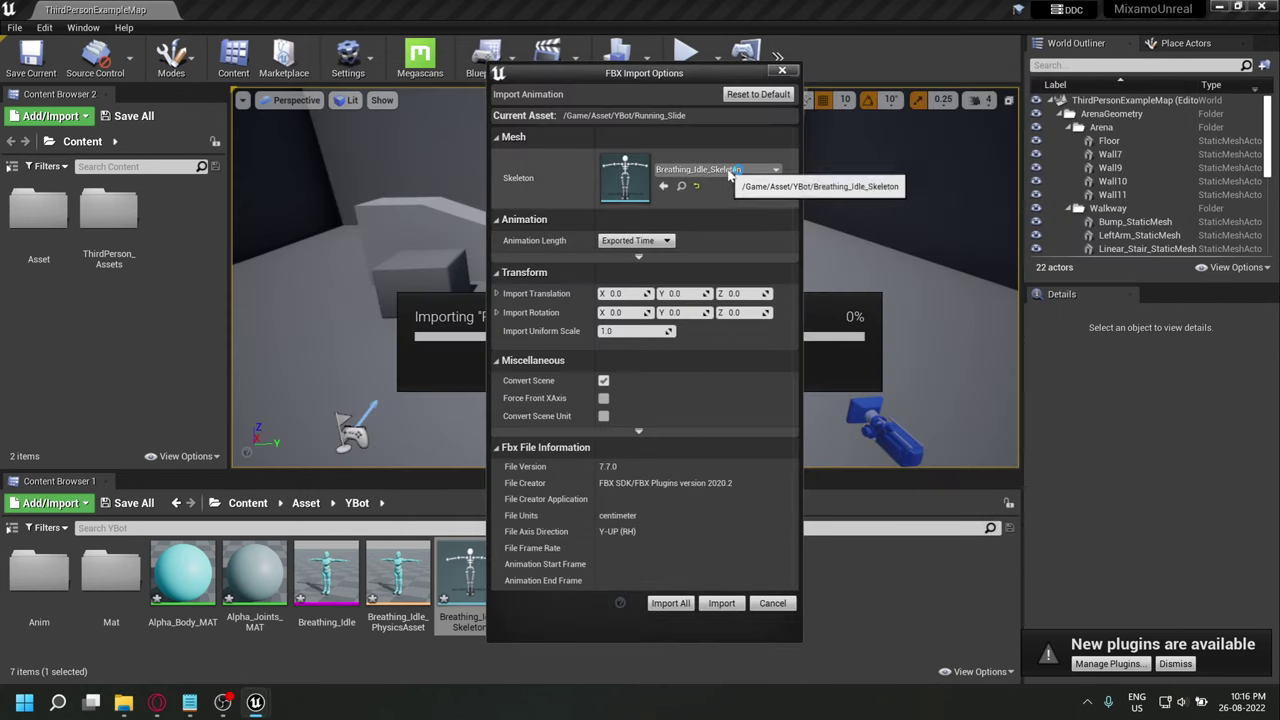
pyautogui.click(762, 172)
pyautogui.click(734, 298)
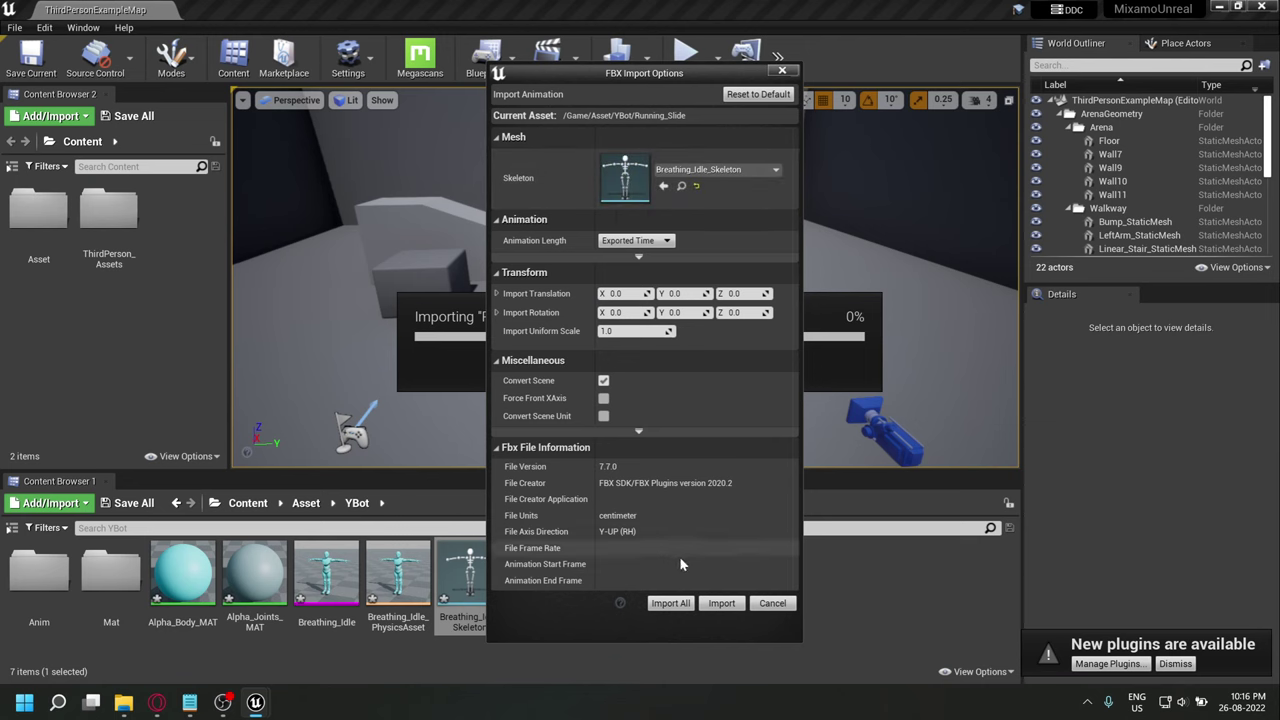
pyautogui.click(705, 605)
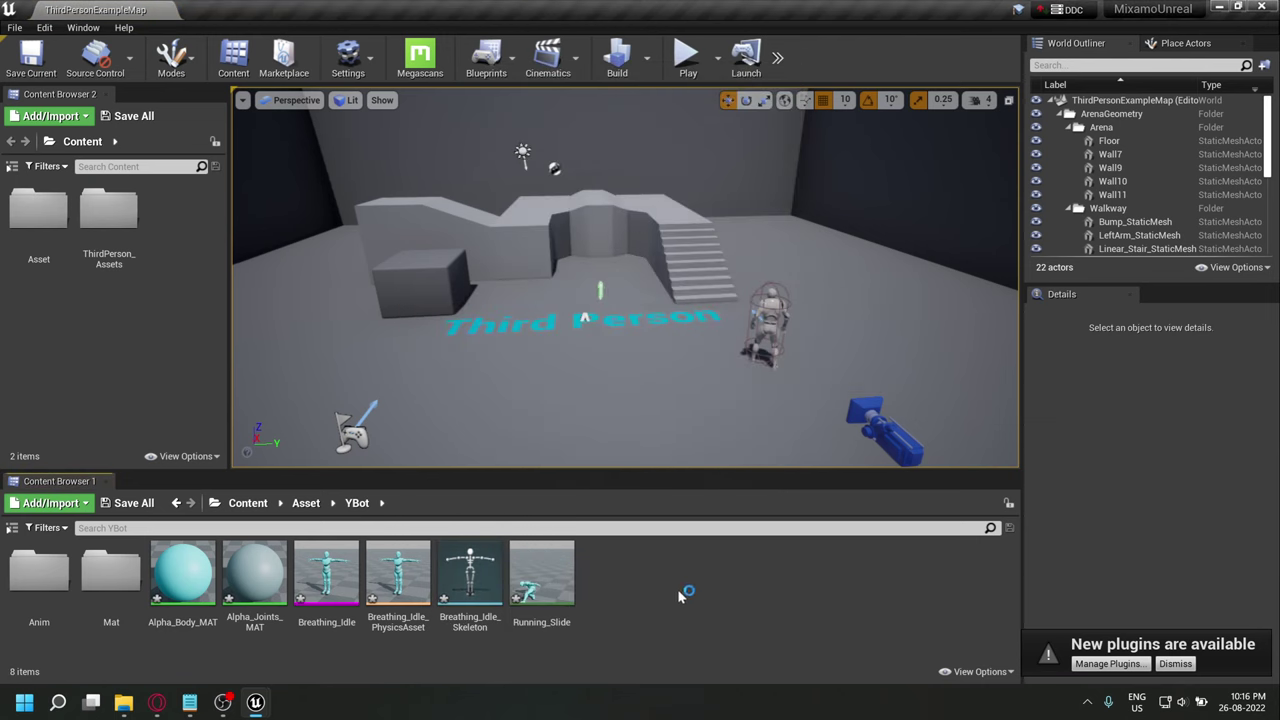
# Open Running_Slide, enable root motion, and scrub the preview to frame 30.
pyautogui.doubleClick(549, 572)
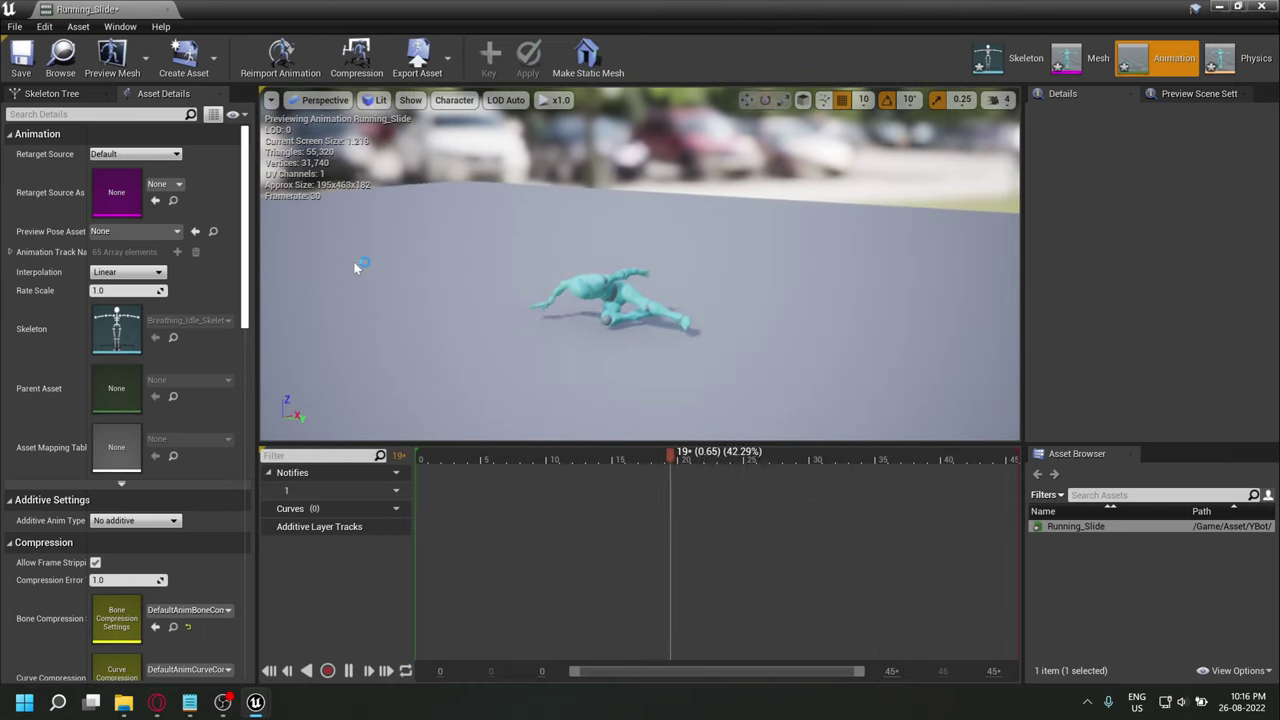
pyautogui.scroll(-4, 241, 262)
pyautogui.scroll(-8, 241, 262)
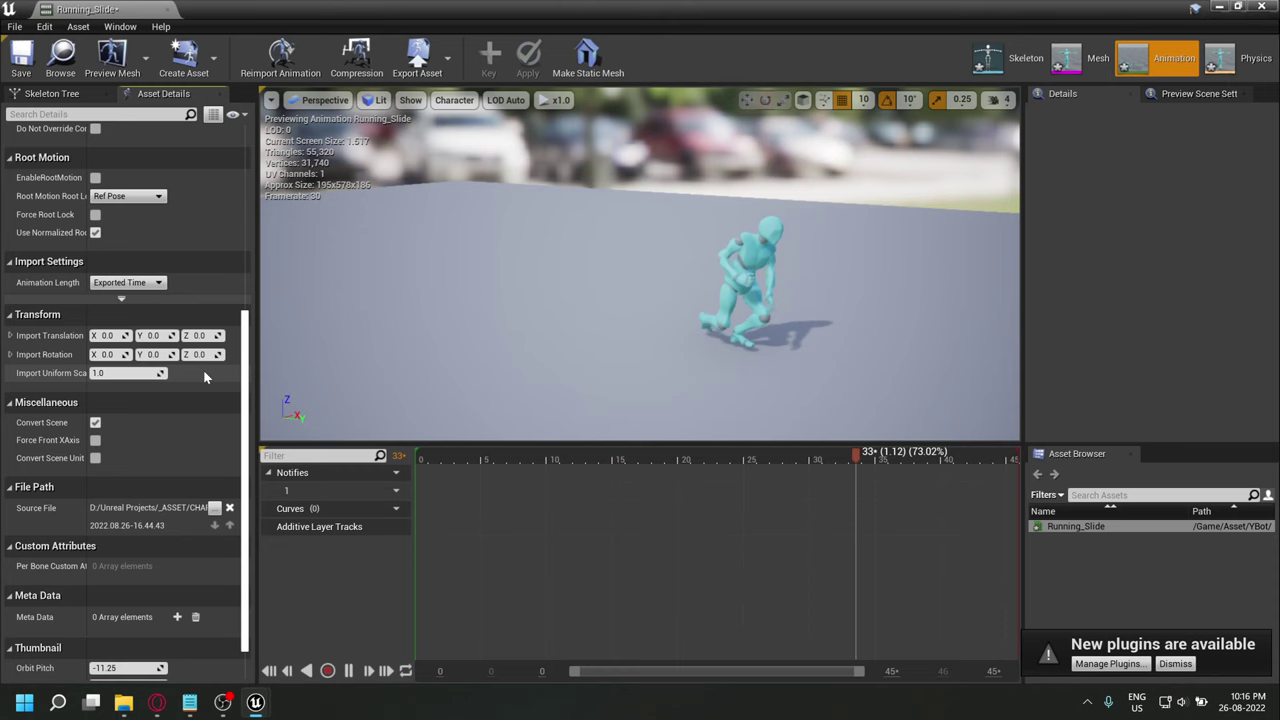
pyautogui.click(95, 177)
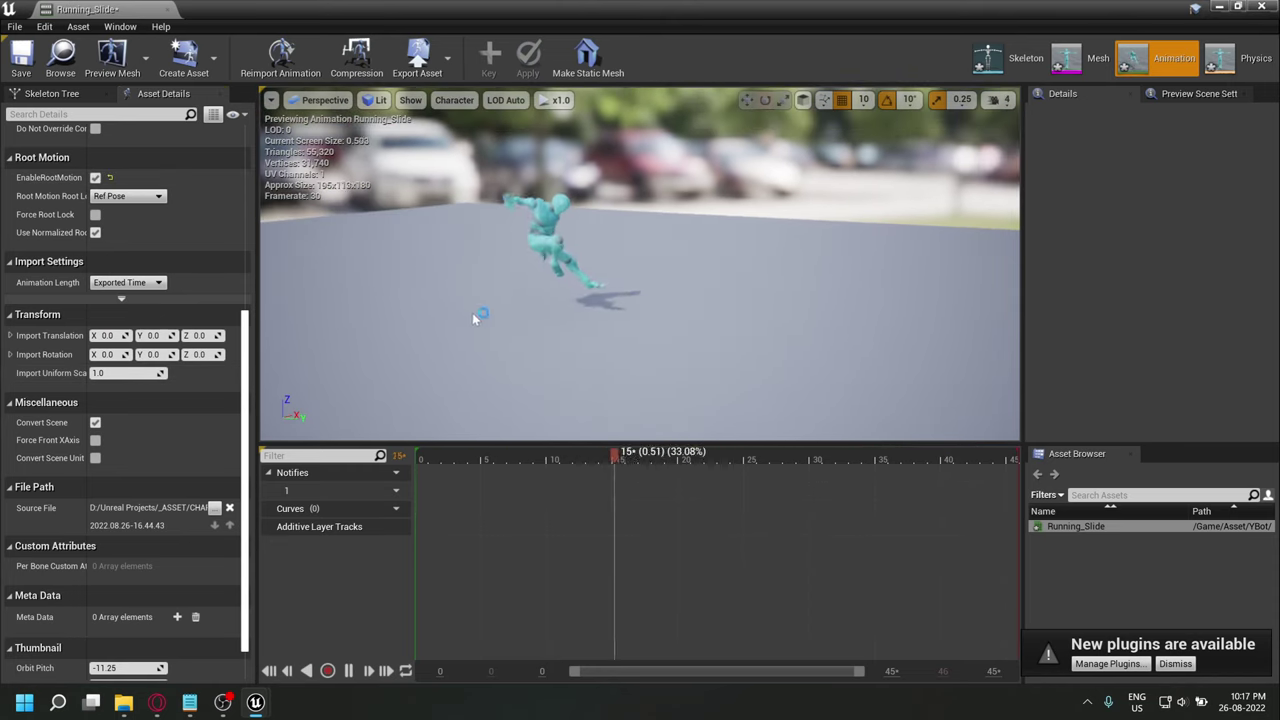
pyautogui.click(349, 671)
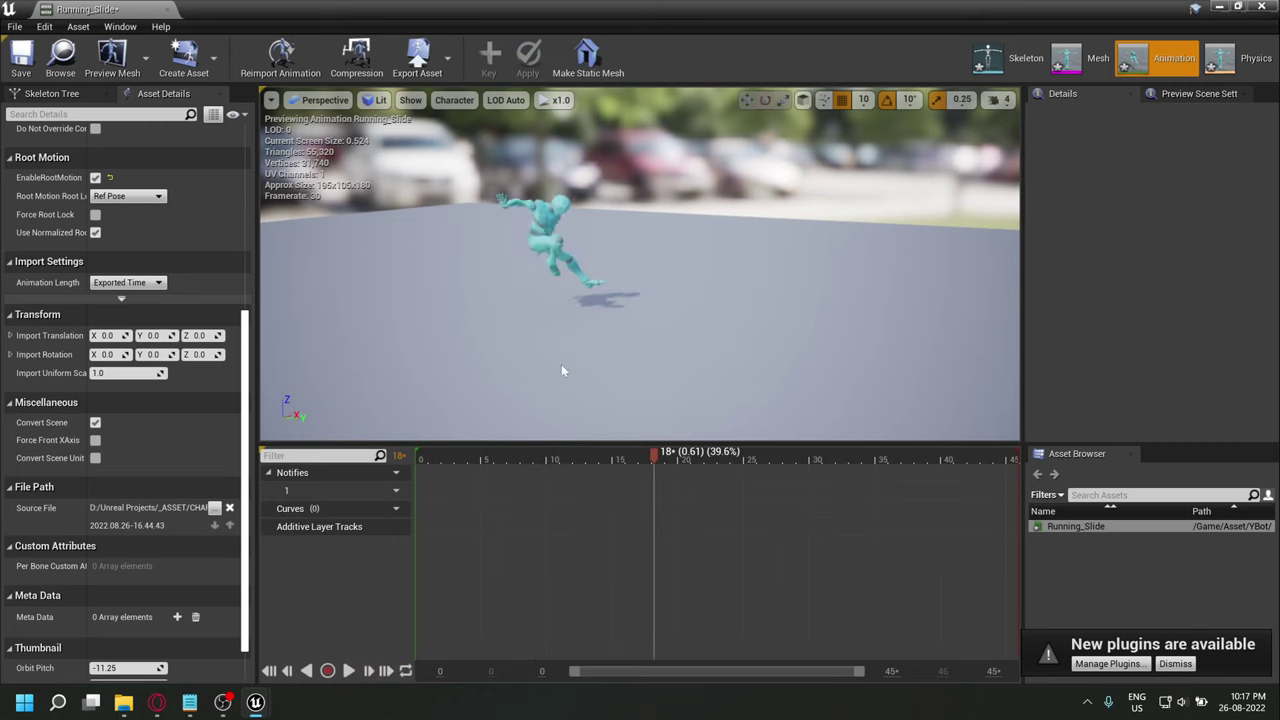
pyautogui.scroll(3, 563, 366)
pyautogui.click(632, 456)
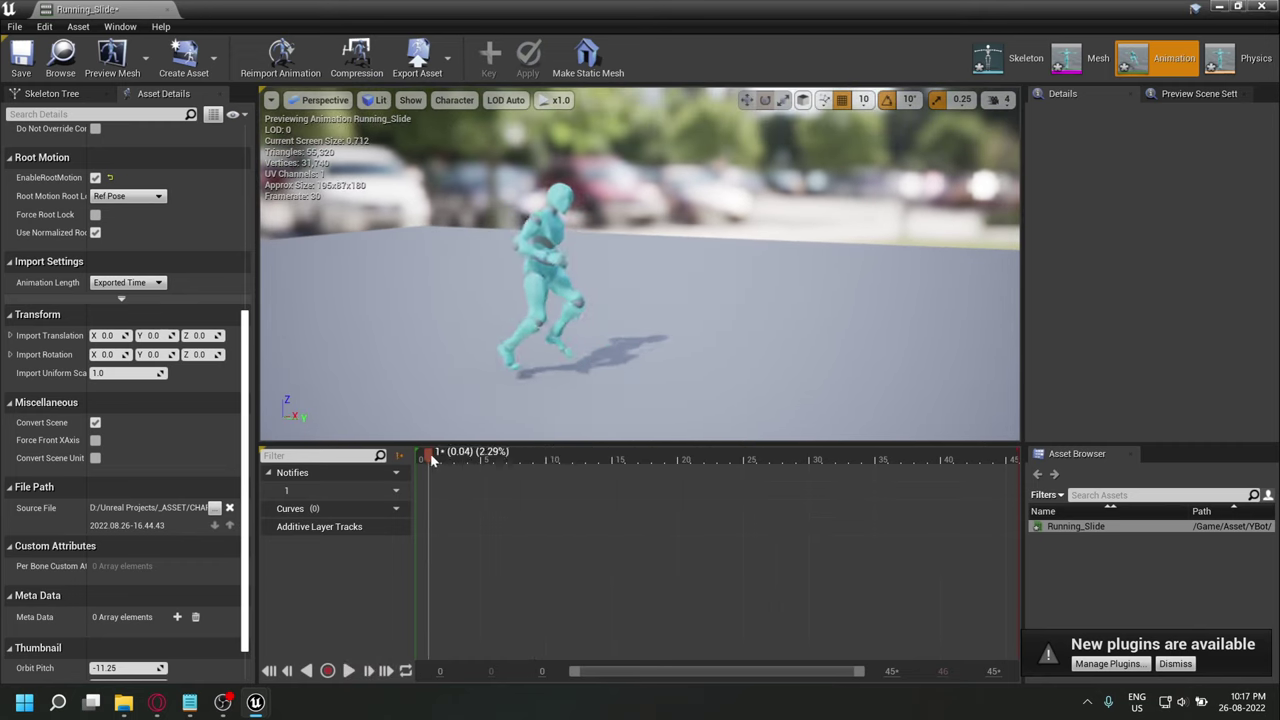
pyautogui.moveTo(432, 458); pyautogui.dragTo(818, 460)
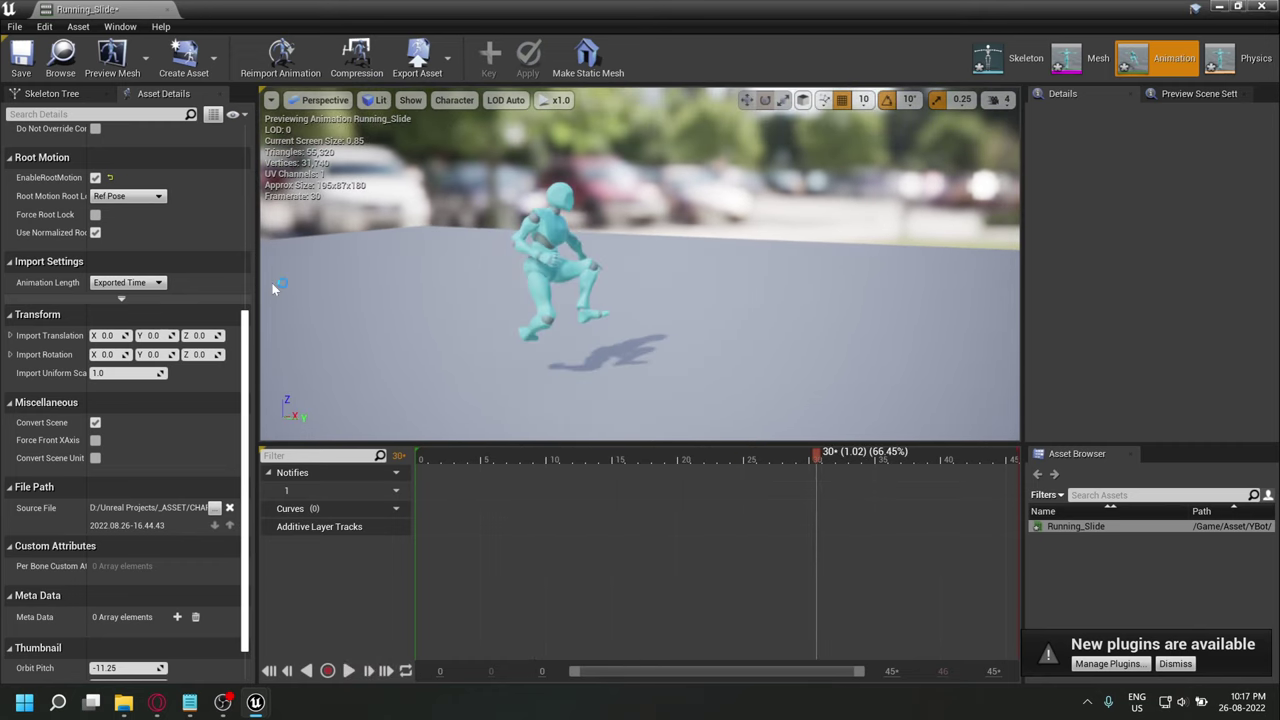
# Select the Hips bone, play the animation once, then close the animation editor.
pyautogui.click(80, 95)
pyautogui.click(36, 132)
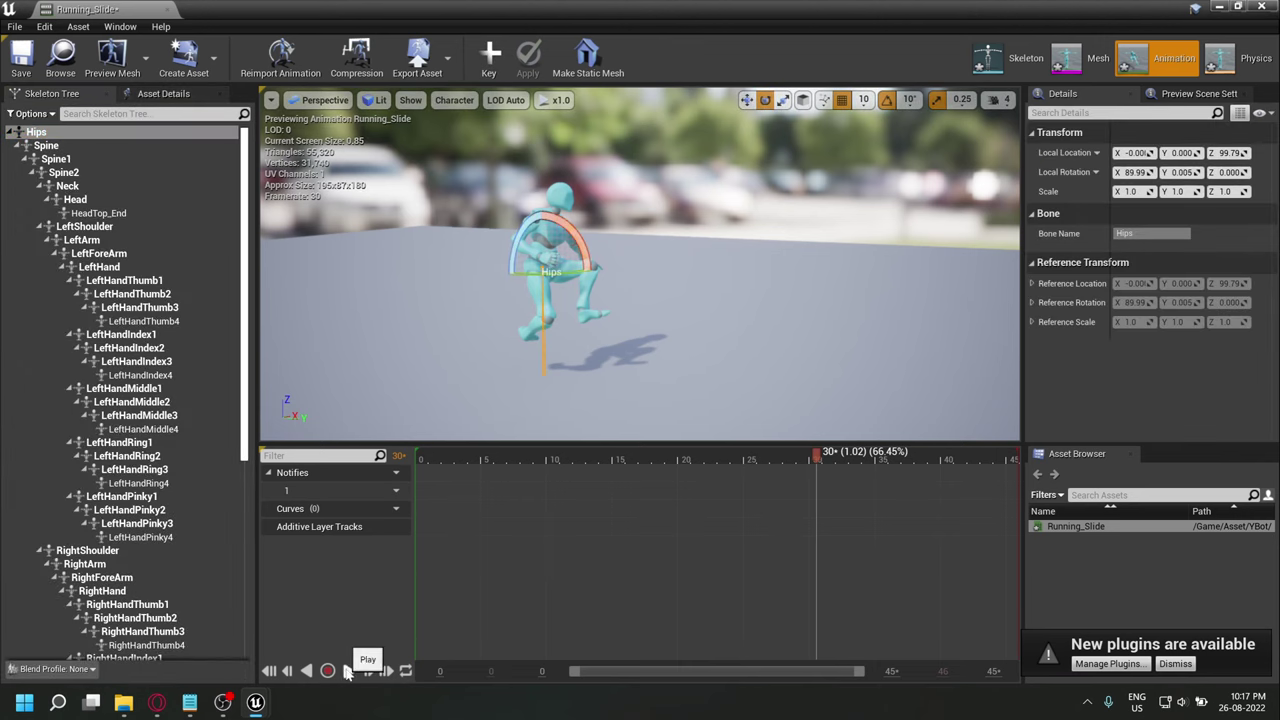
pyautogui.click(348, 671)
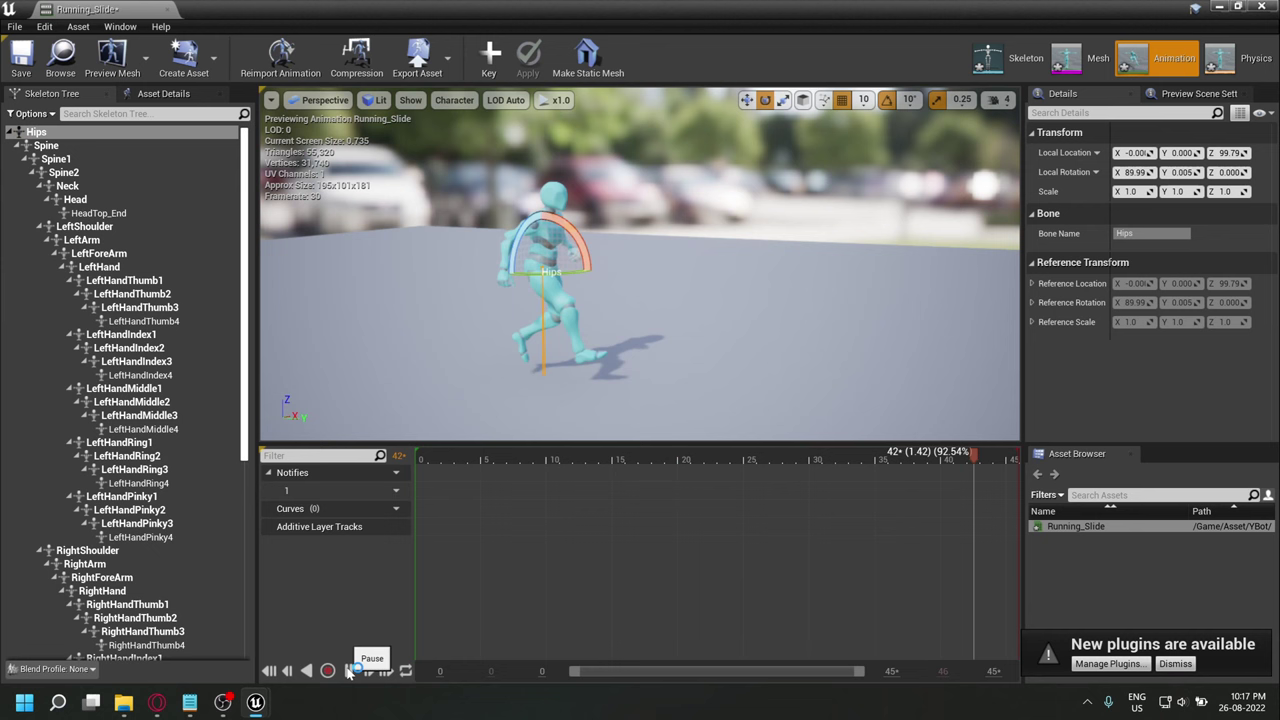
pyautogui.click(348, 671)
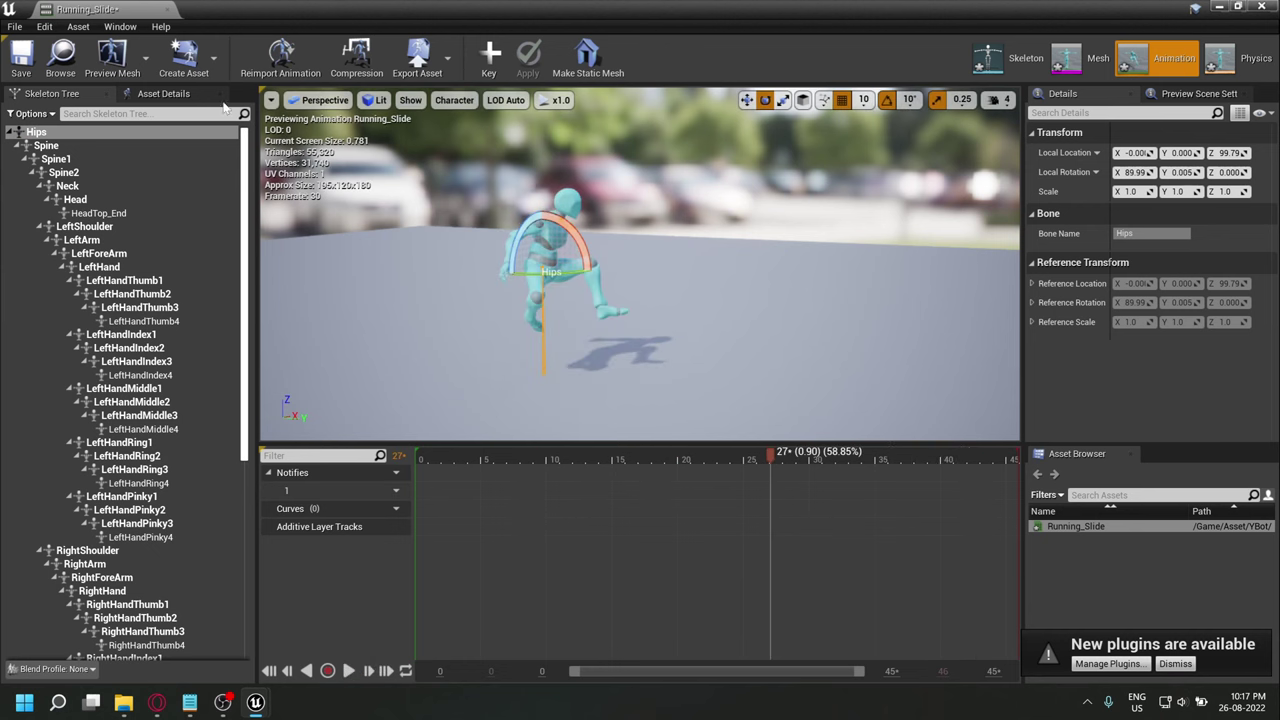
pyautogui.click(166, 9)
# Force-delete the six imported YBot assets.
pyautogui.moveTo(651, 591); pyautogui.dragTo(211, 573)
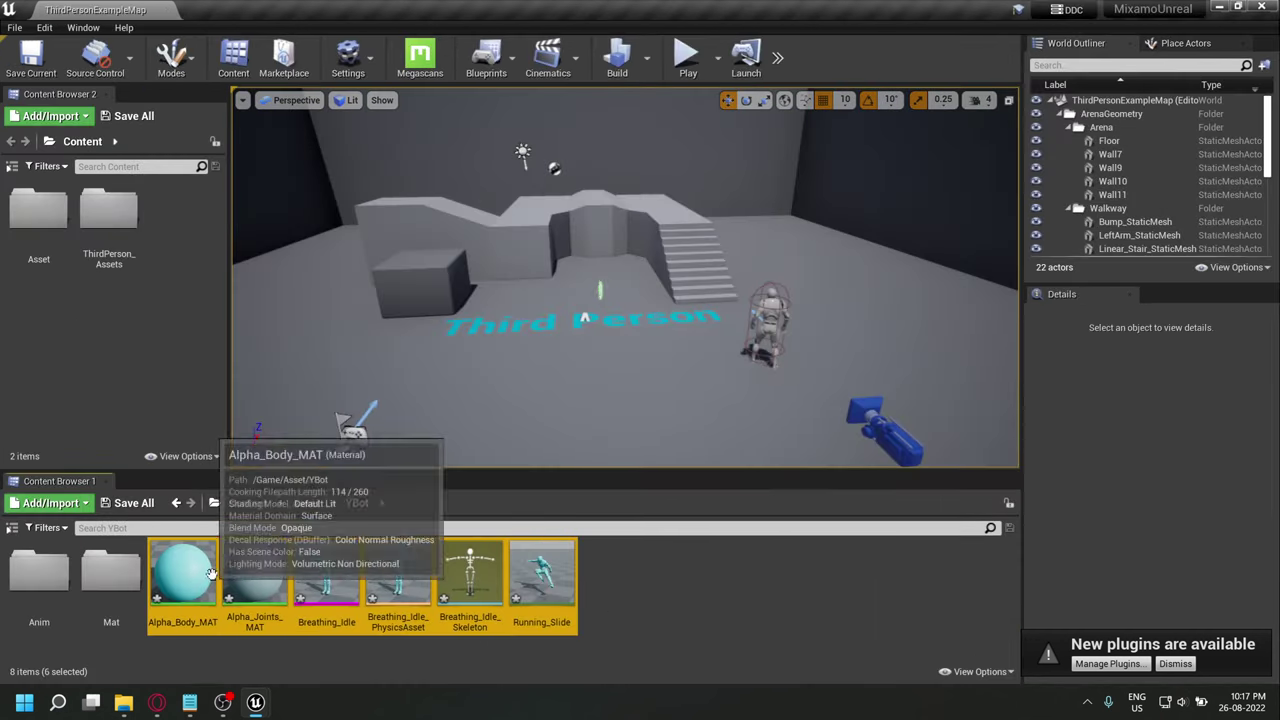
pyautogui.rightClick(478, 574)
pyautogui.click(560, 364)
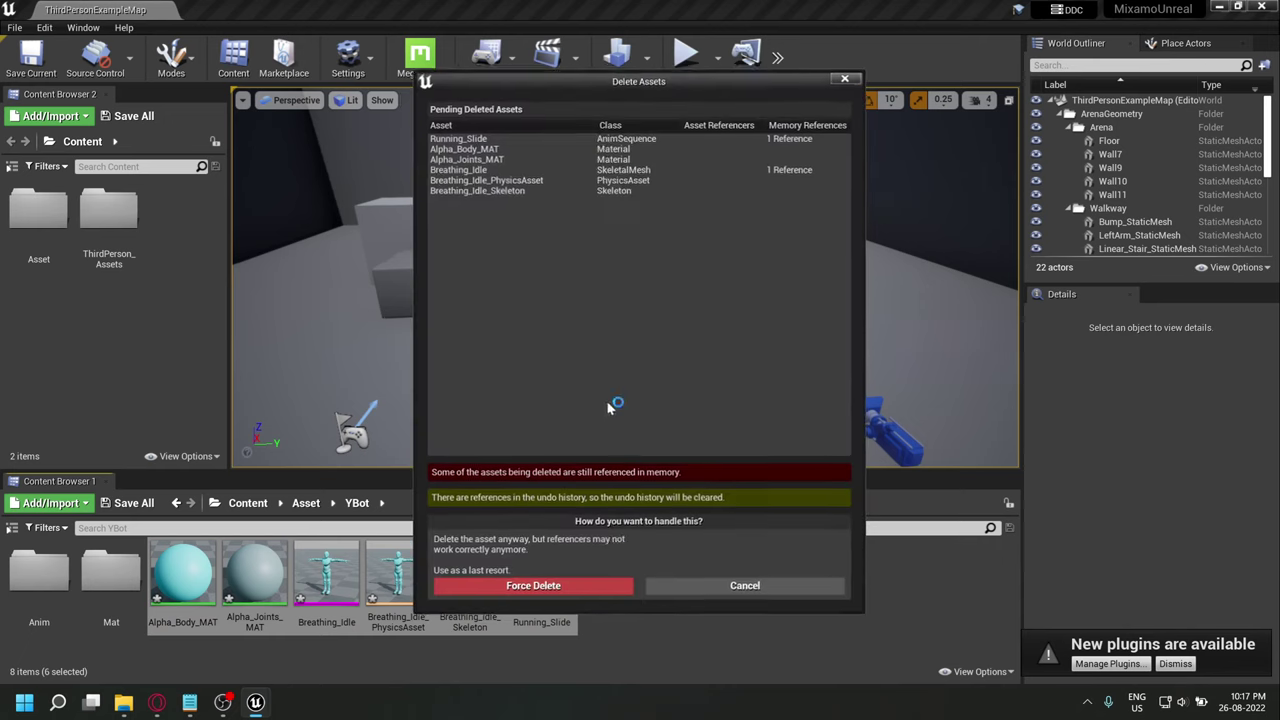
pyautogui.click(533, 585)
# Check the Mat folder, return to YBot, and switch to the mixamo_converter GitHub page.
pyautogui.click(116, 582)
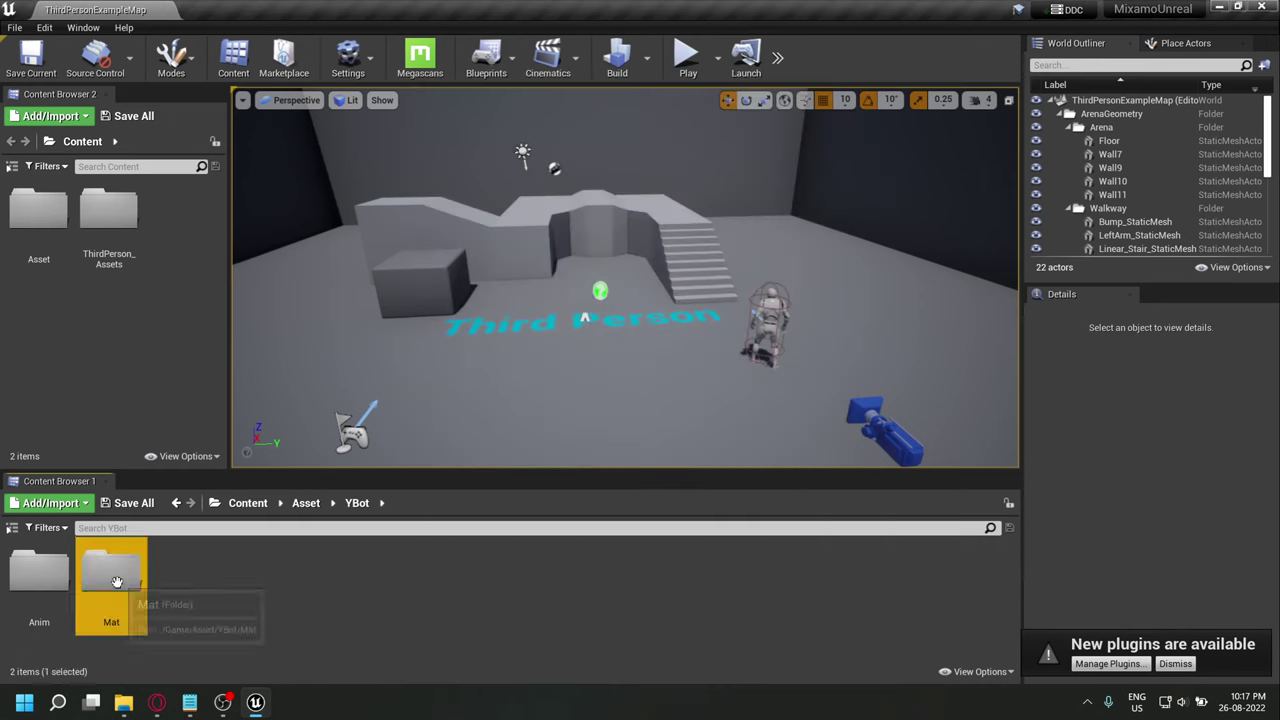
pyautogui.doubleClick(116, 582)
pyautogui.click(357, 503)
pyautogui.hotkey('alt', 'Tab')
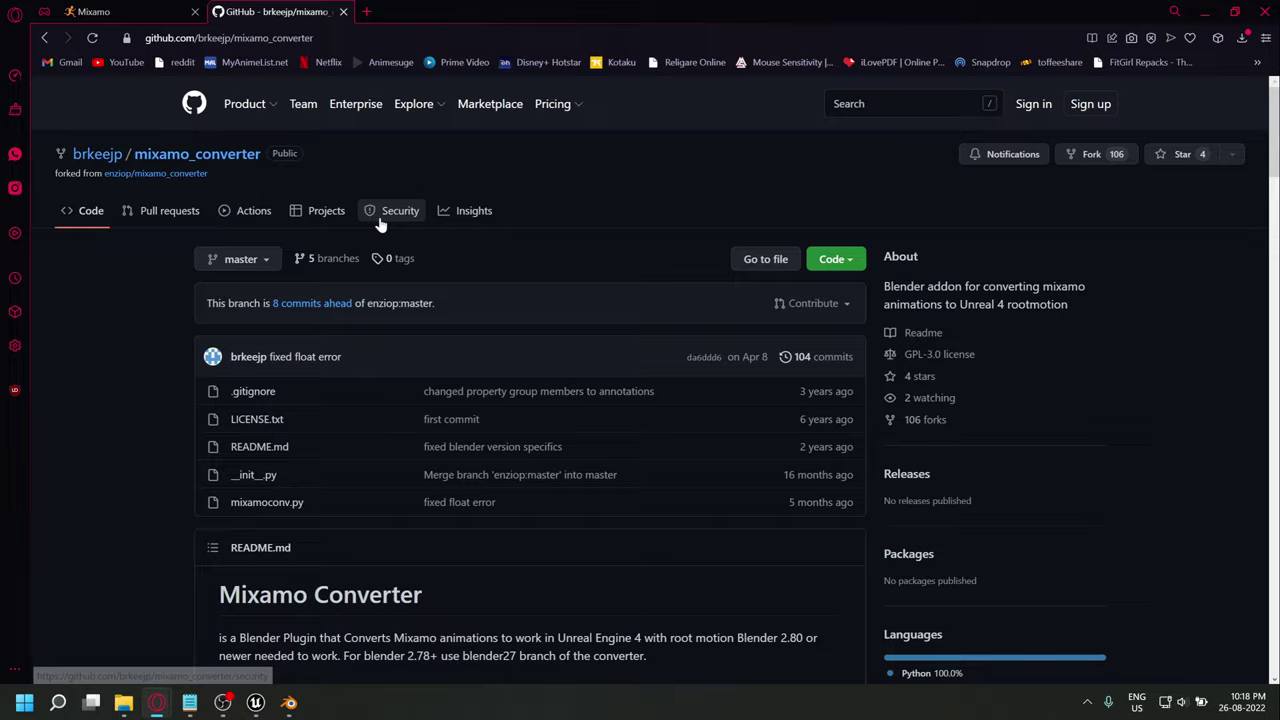
# Download the mixamo_converter repository as a ZIP and confirm it is in Downloads.
pyautogui.scroll(-1, 450, 255)
pyautogui.scroll(1, 700, 270)
pyautogui.click(852, 262)
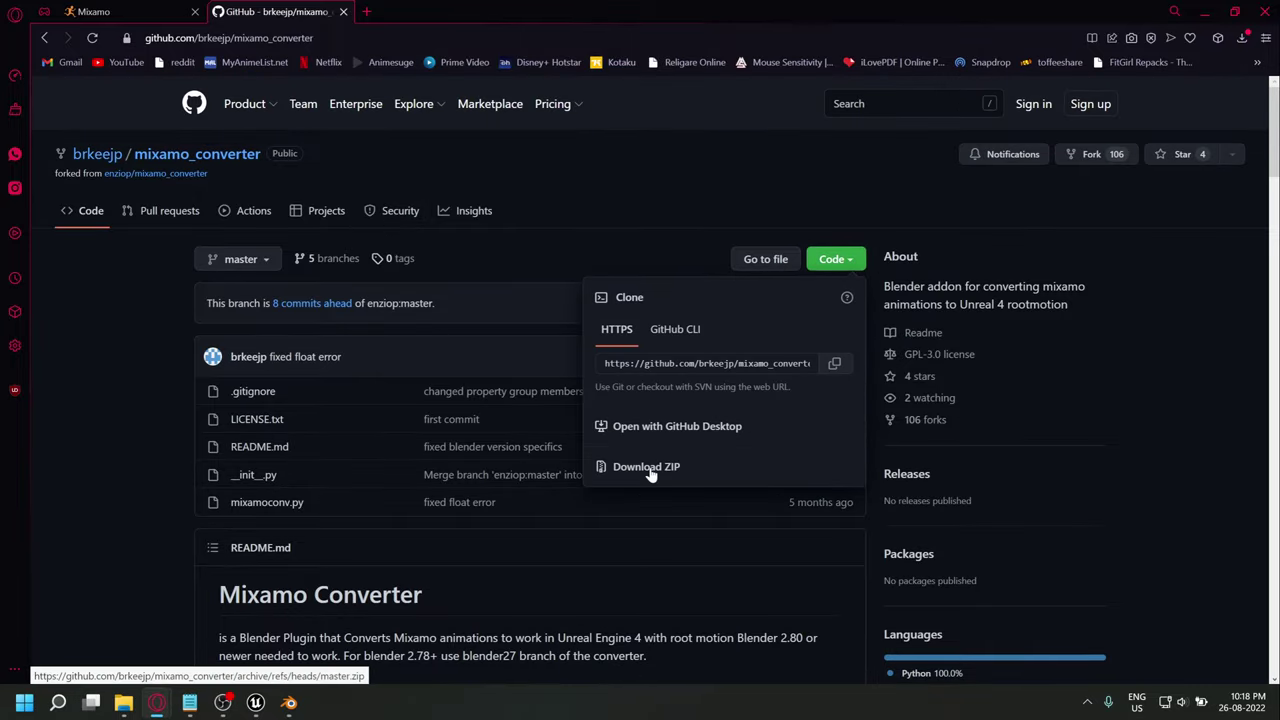
pyautogui.click(648, 467)
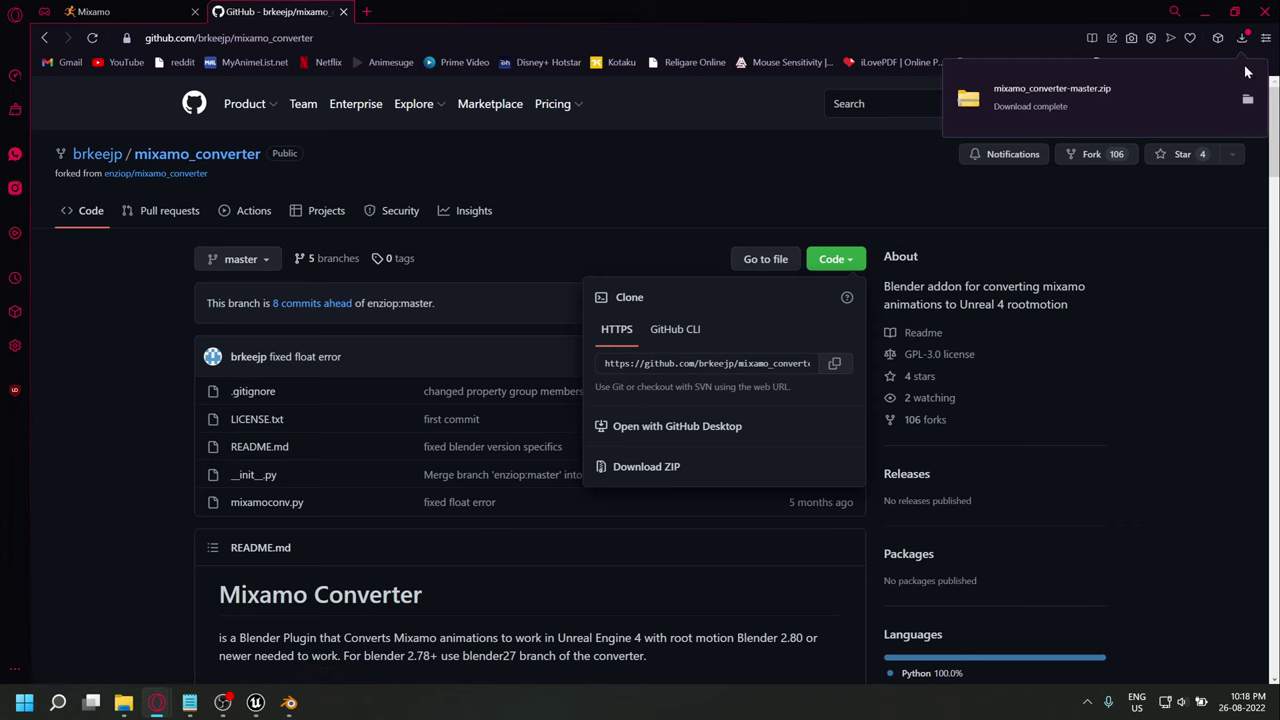
pyautogui.click(1247, 104)
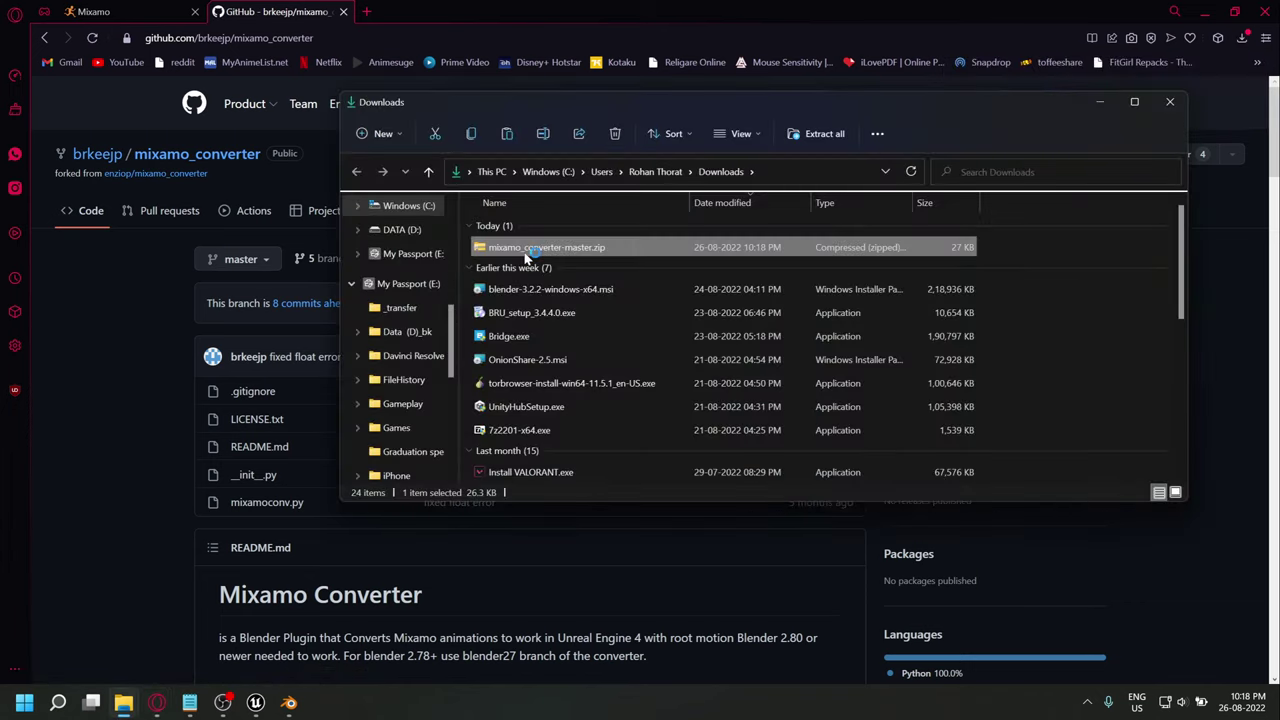
pyautogui.click(1101, 102)
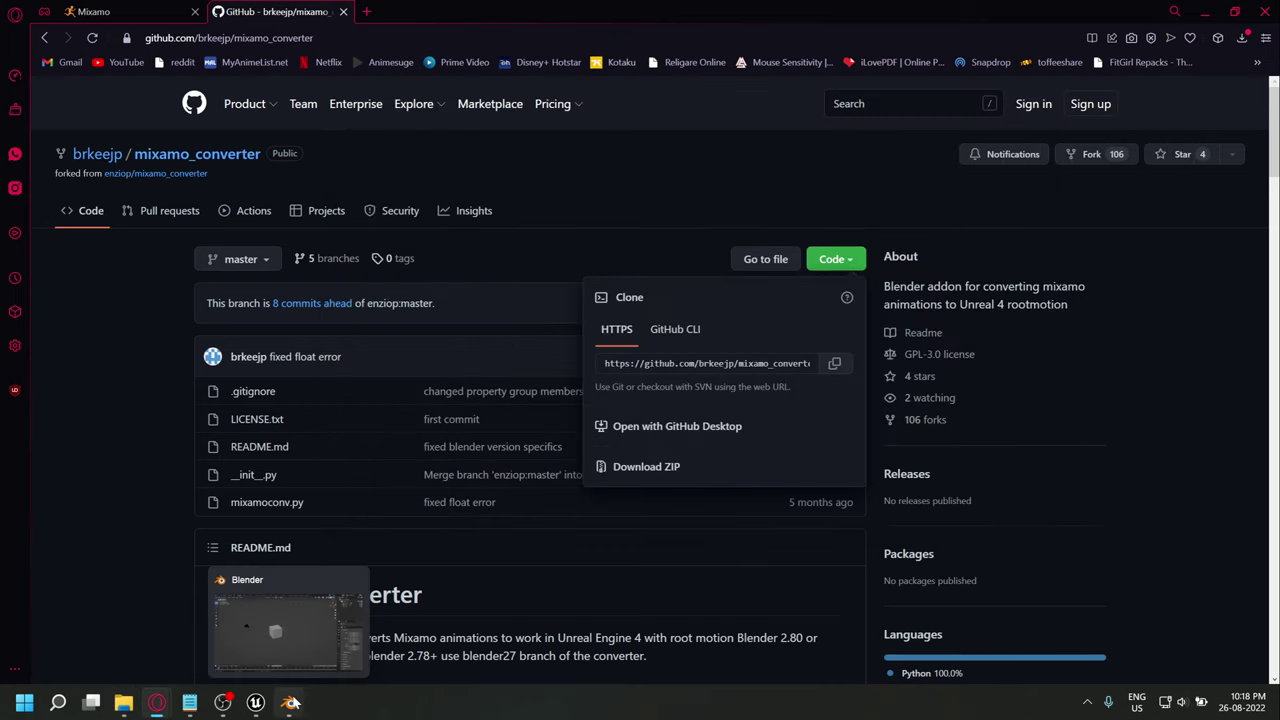
# Open Blender's add-on preferences, listing all add-ons including community ones.
pyautogui.click(288, 703)
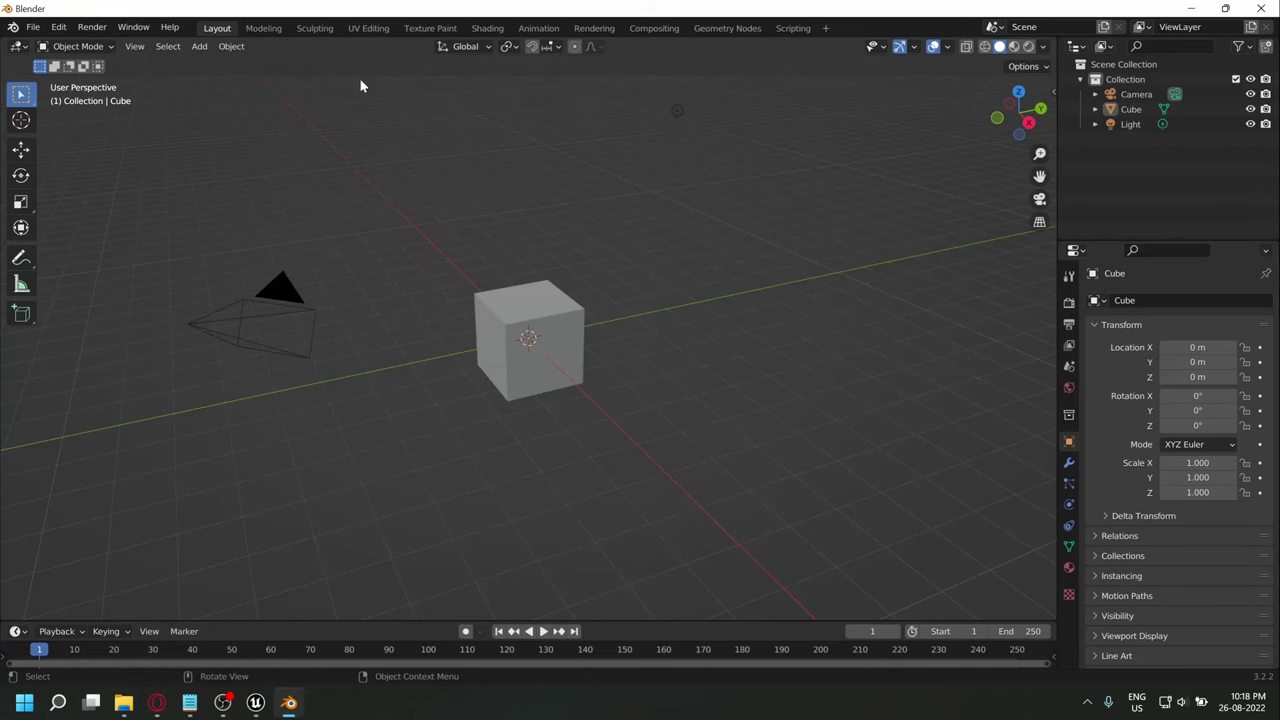
pyautogui.click(59, 27)
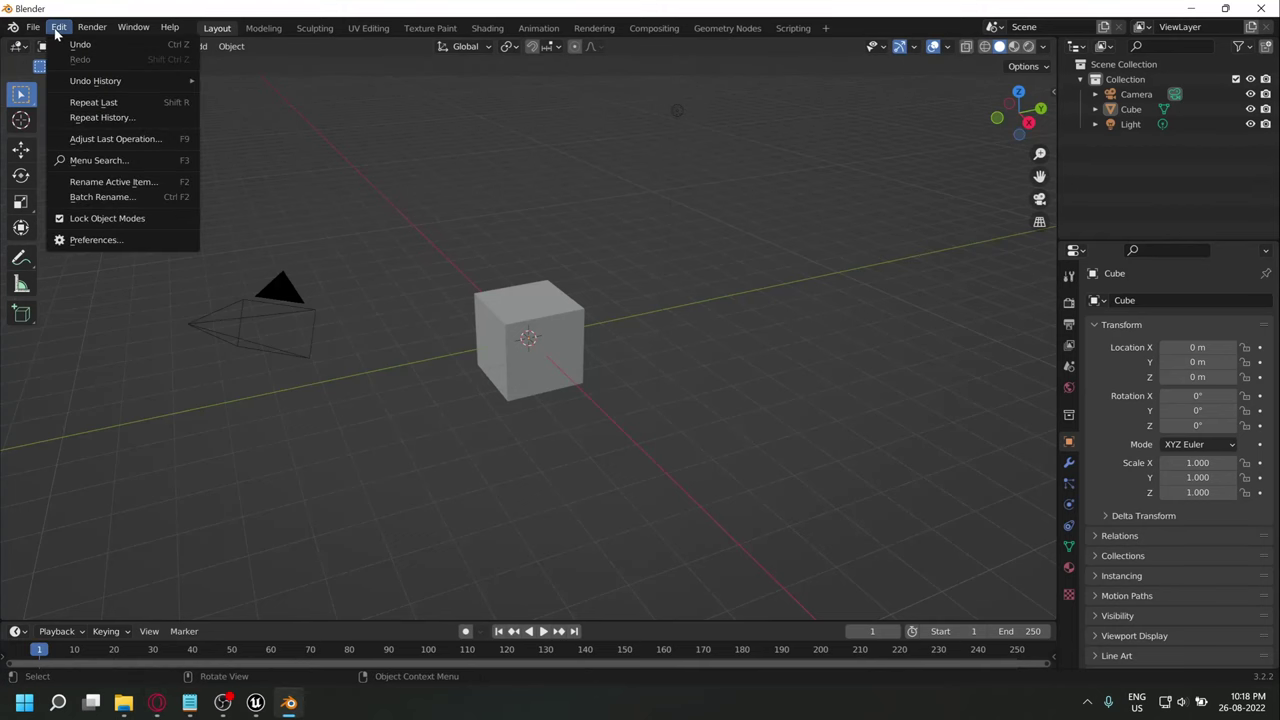
pyautogui.click(108, 241)
pyautogui.moveTo(249, 46); pyautogui.dragTo(411, 49)
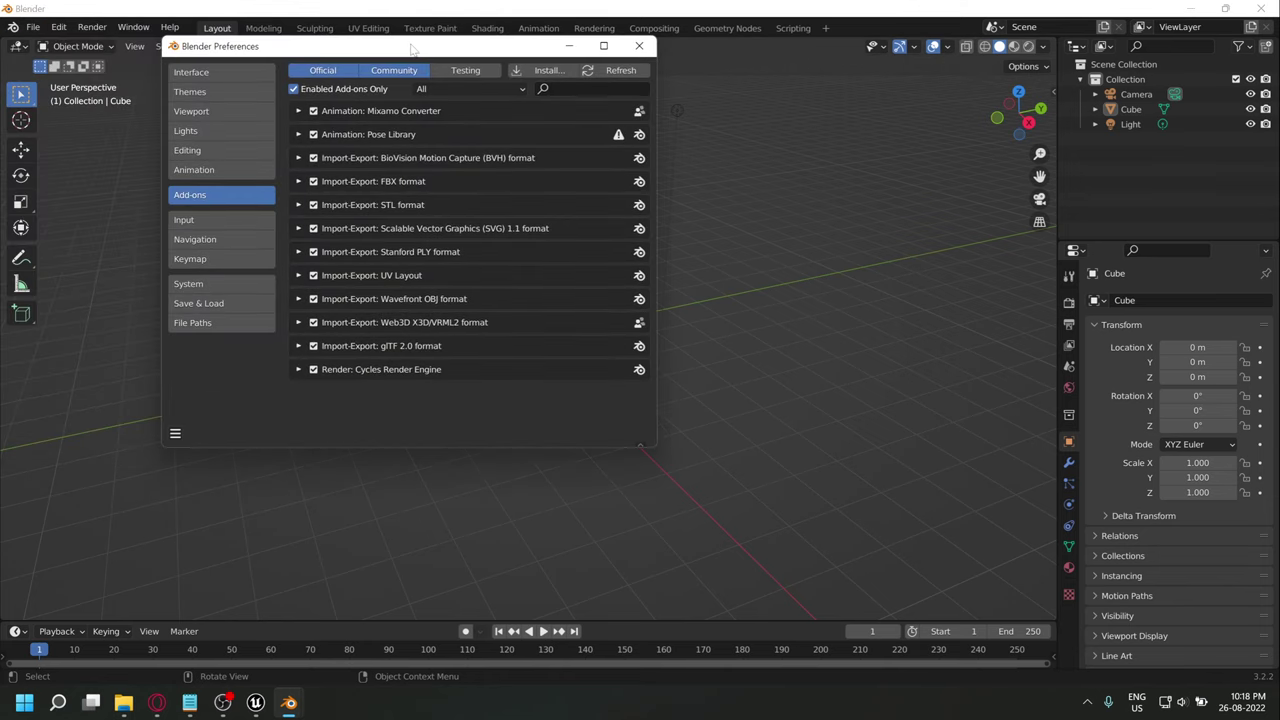
pyautogui.click(294, 89)
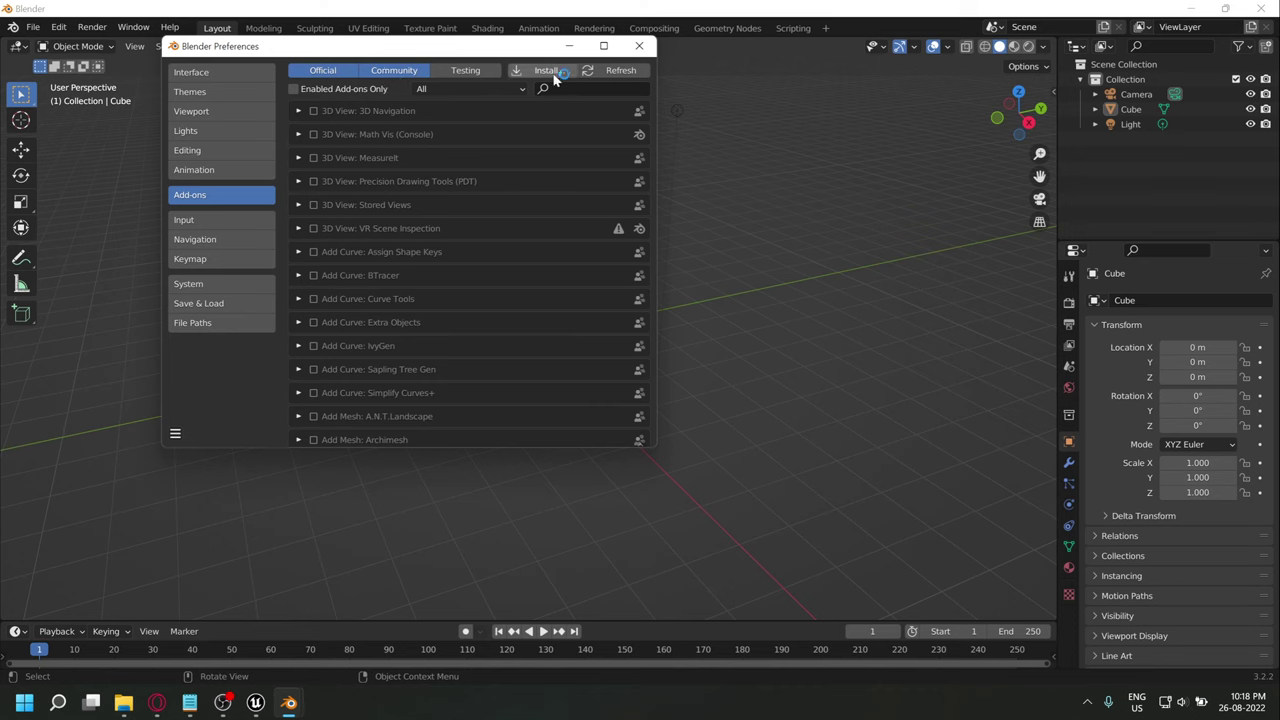
pyautogui.click(393, 75)
# Install the add-on from mixamo_converter-master.zip in the Downloads folder.
pyautogui.click(548, 70)
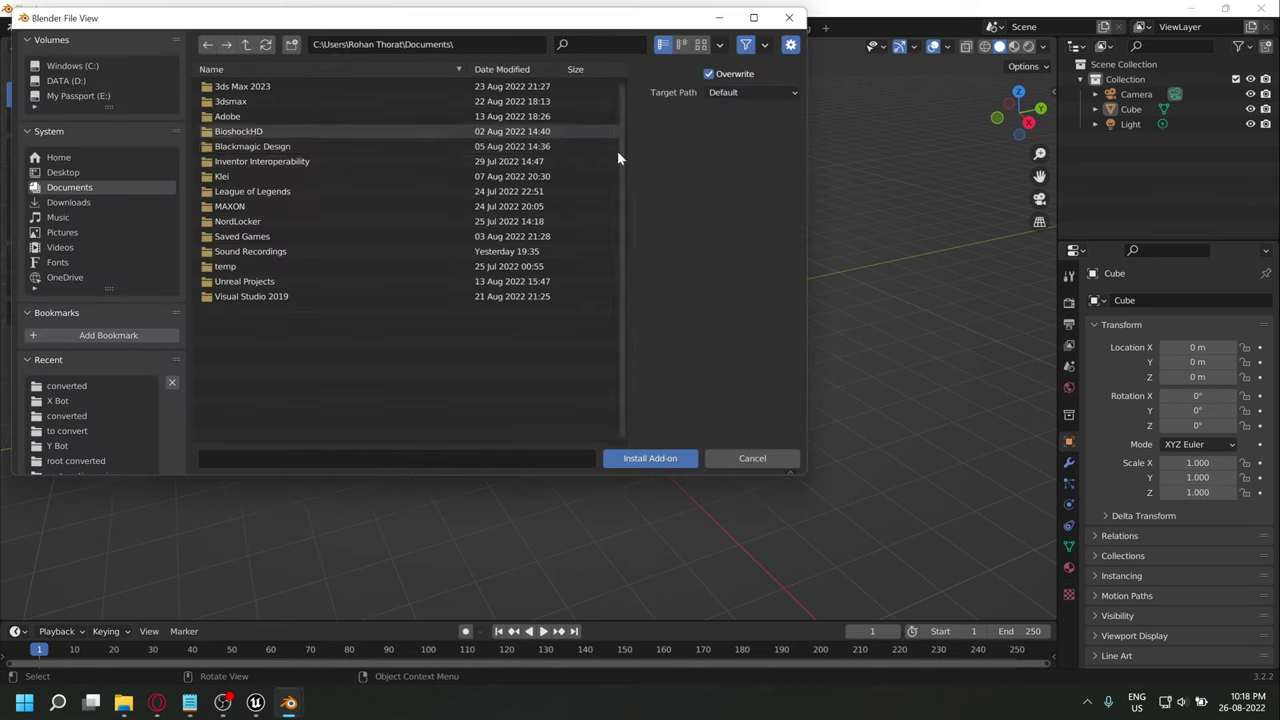
pyautogui.click(383, 44)
pyautogui.write('C:\\Users\\Rohan Thorat\\Downloads\\')
pyautogui.press('Return')
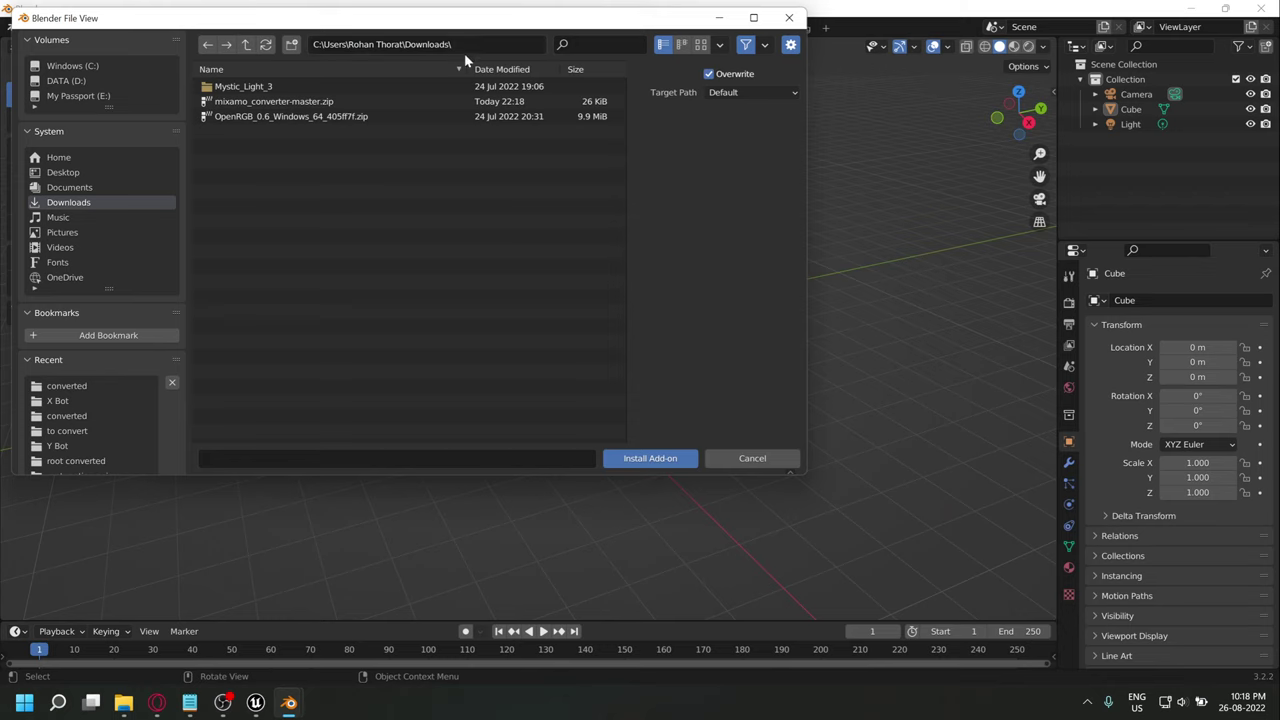
pyautogui.click(268, 103)
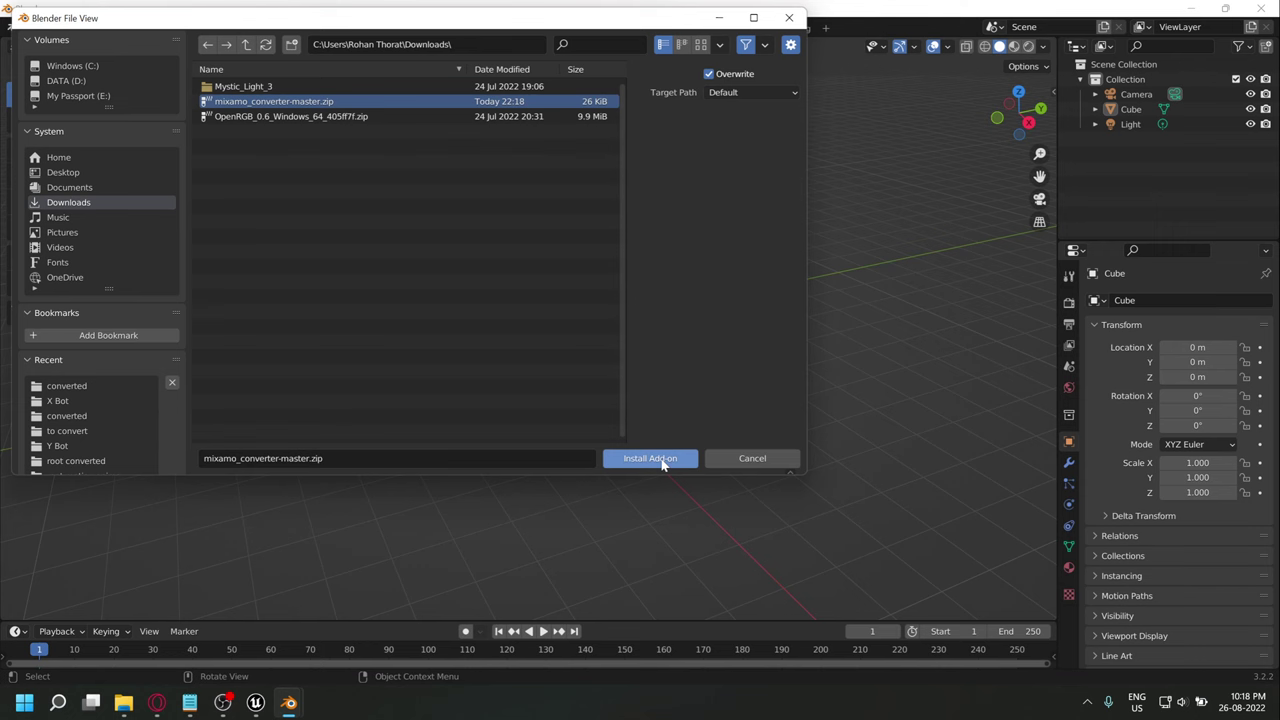
pyautogui.click(756, 458)
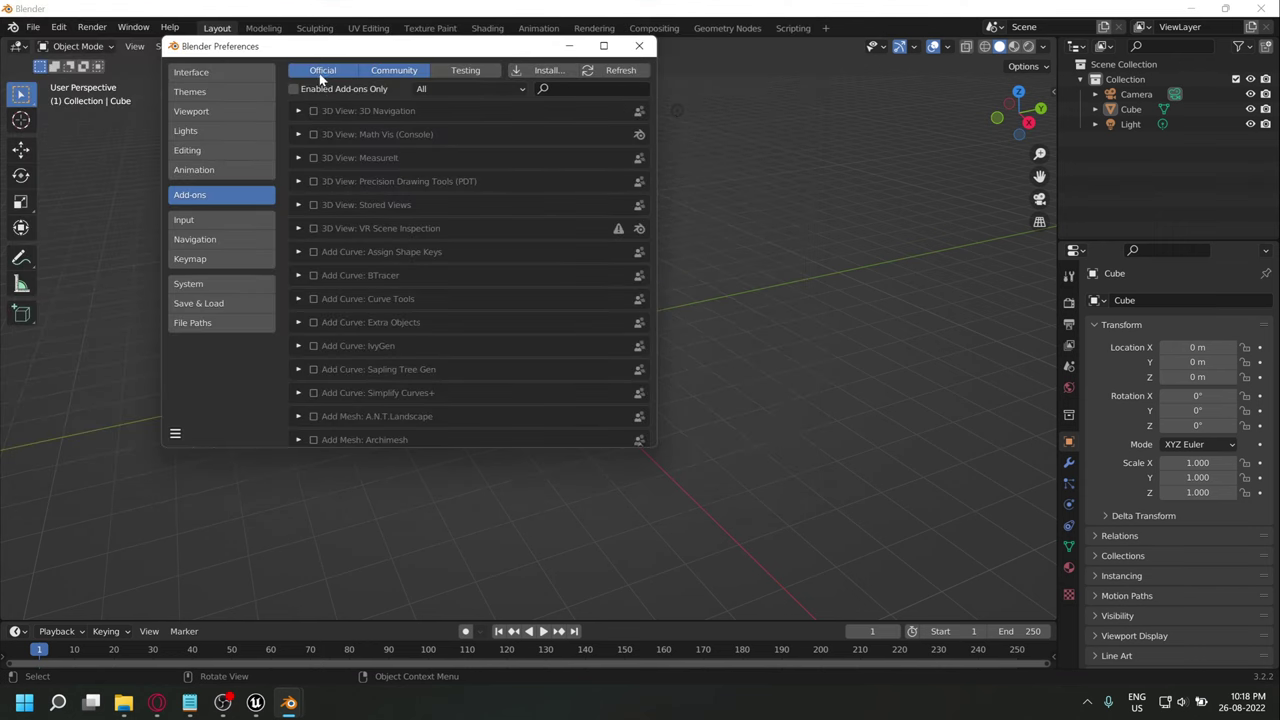
# Search community add-ons for 'mix' and expand the Mixamo Converter entry.
pyautogui.click(345, 72)
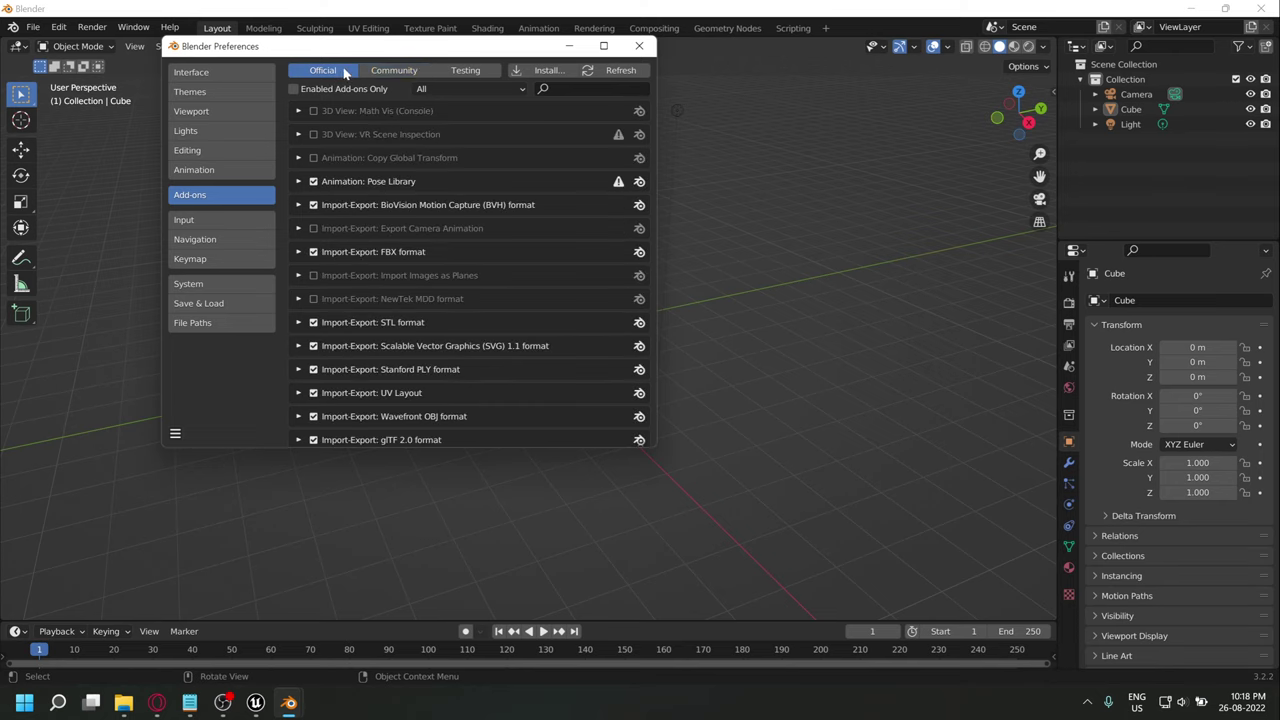
pyautogui.click(385, 71)
pyautogui.click(570, 88)
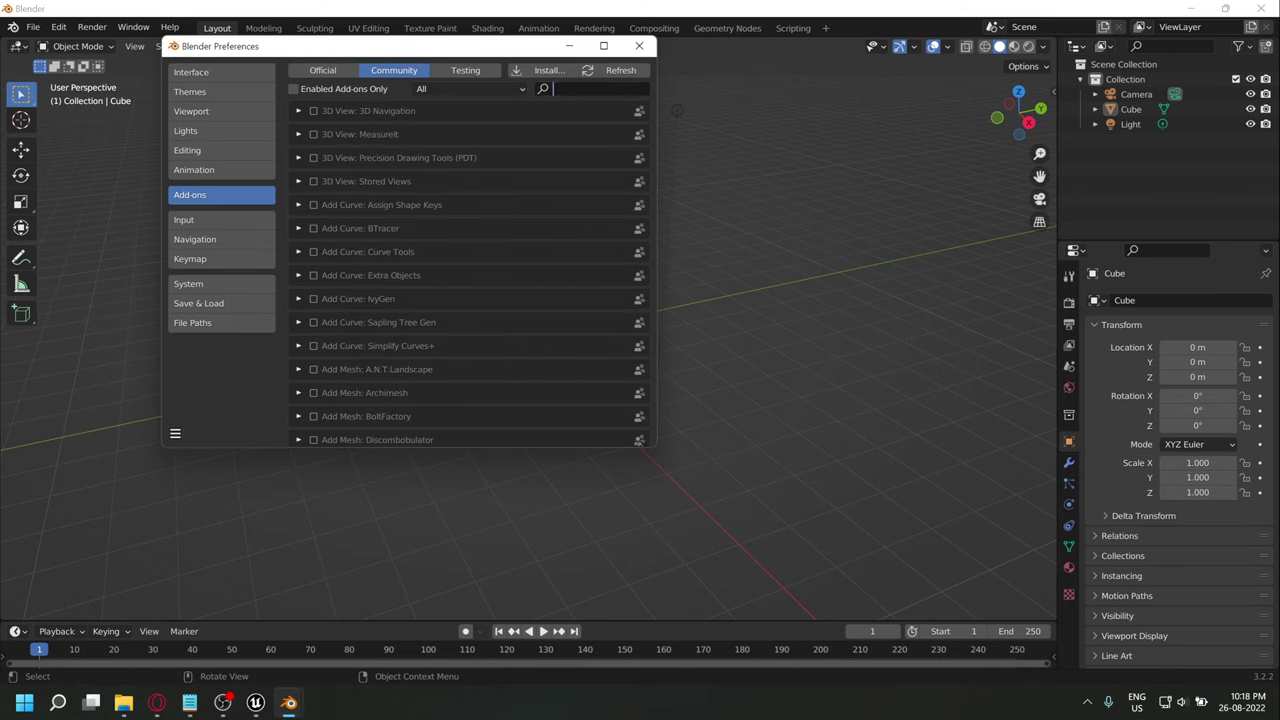
pyautogui.write('mixam')
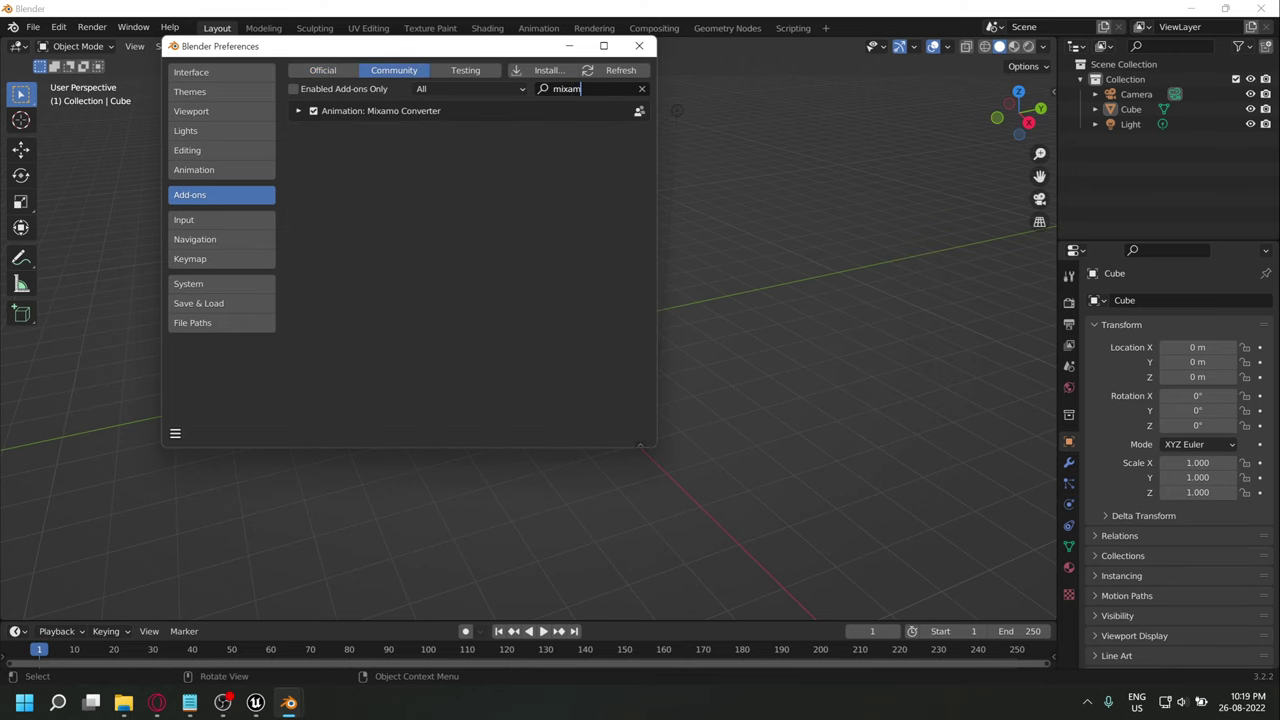
pyautogui.click(296, 112)
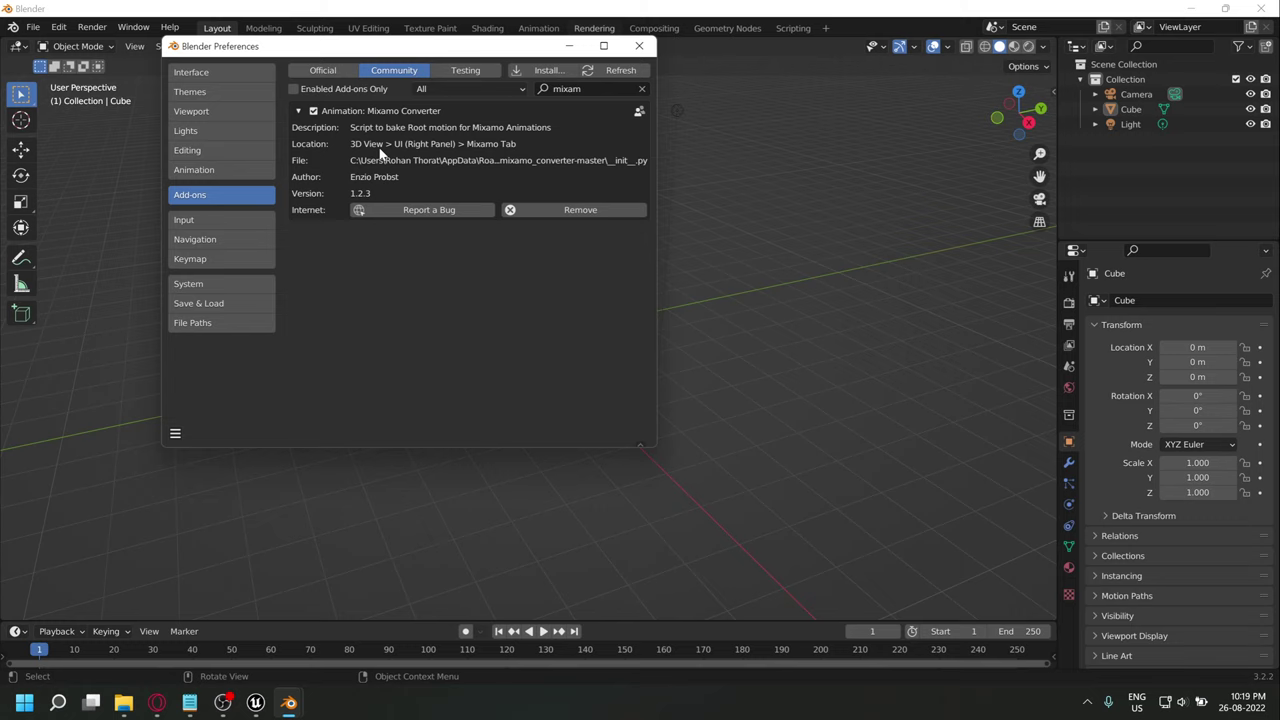
# Close Preferences and show the Mixamo Rootbaker sidebar with Advanced Options expanded.
pyautogui.click(652, 52)
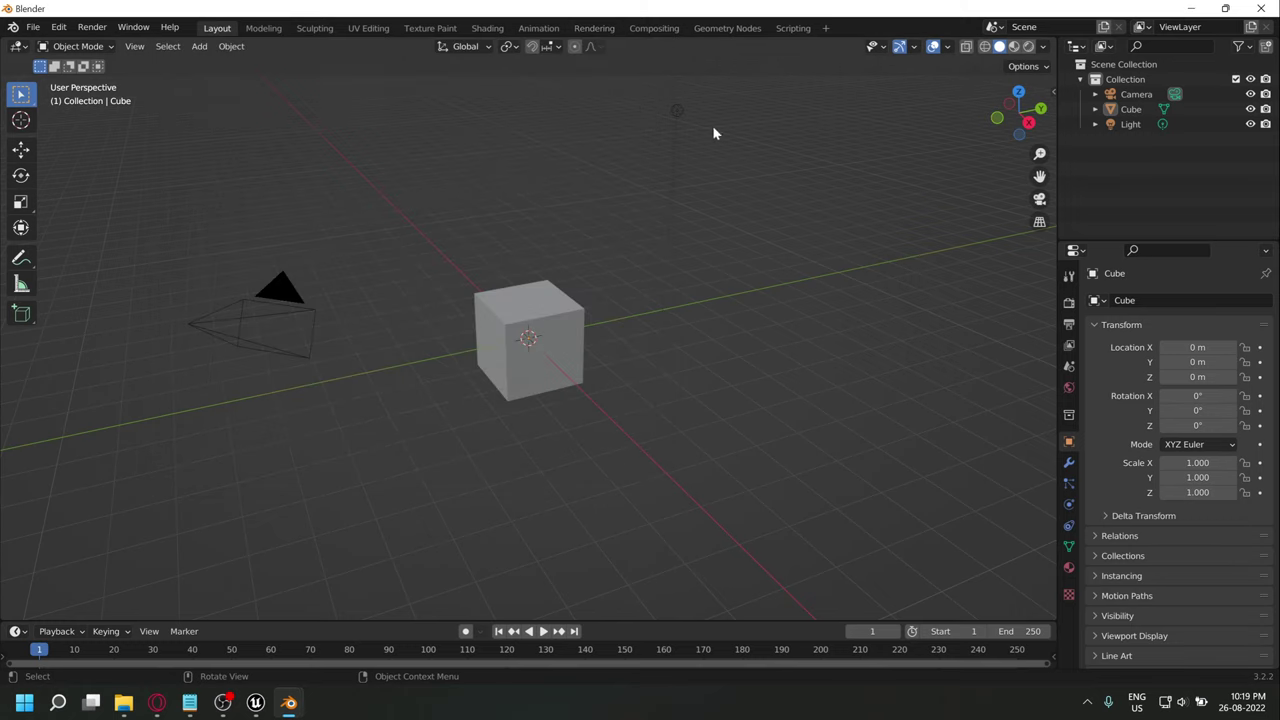
pyautogui.click(1052, 88)
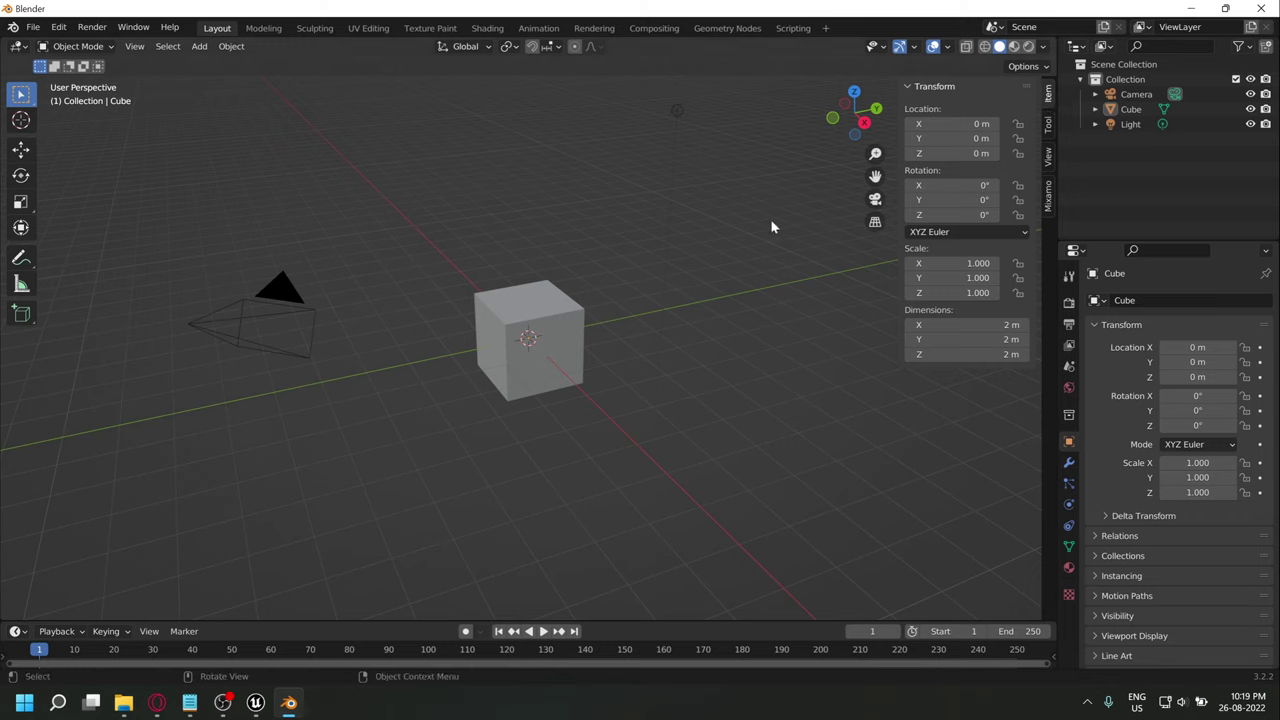
pyautogui.press('n')
pyautogui.press('n')
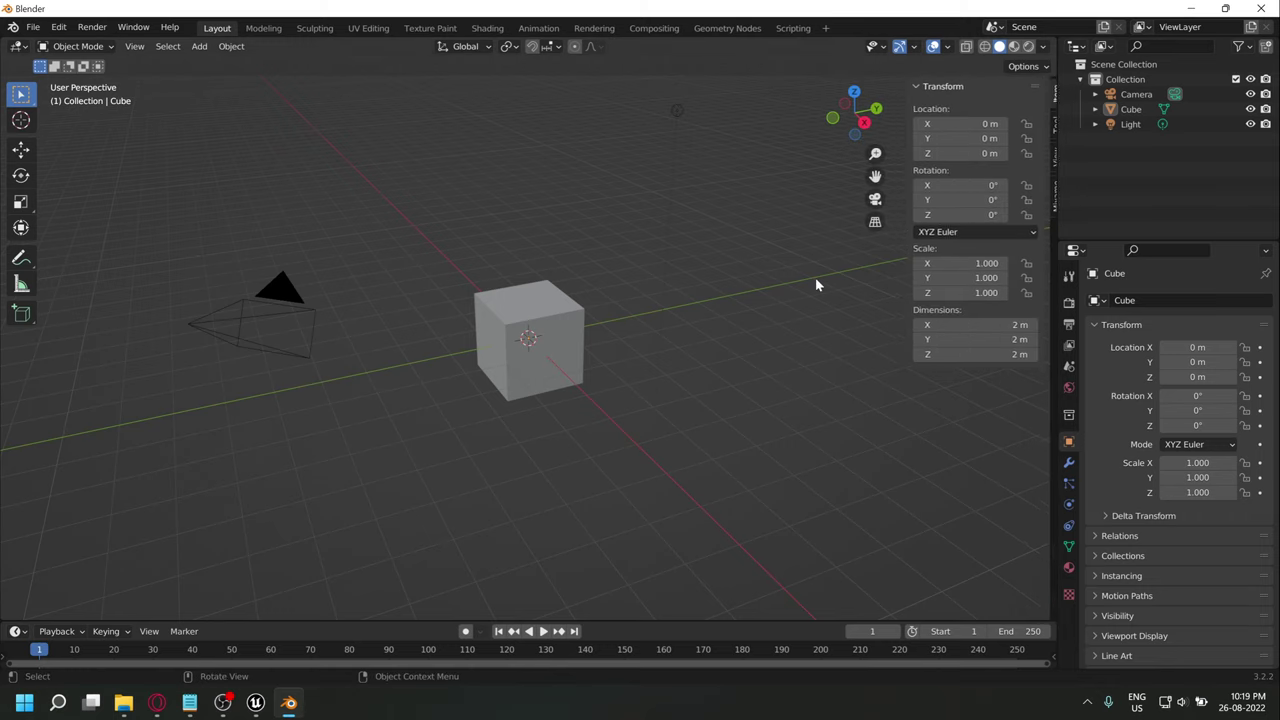
pyautogui.click(1048, 196)
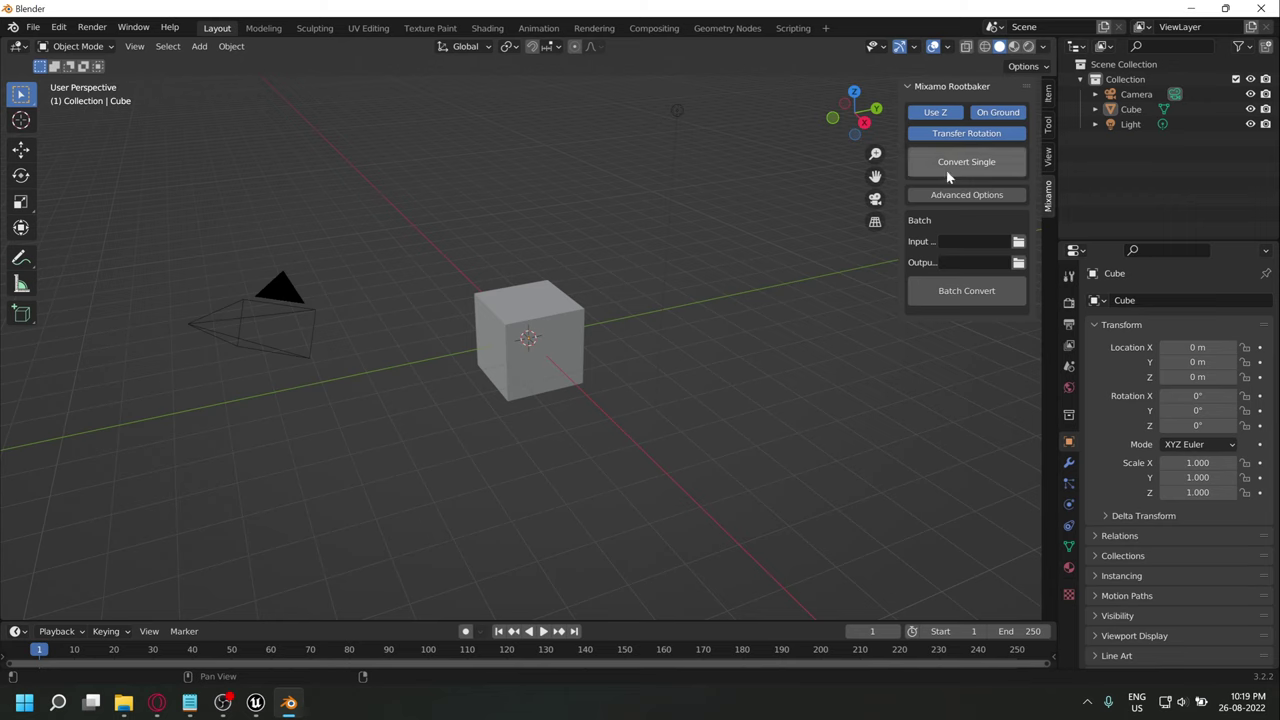
pyautogui.click(962, 195)
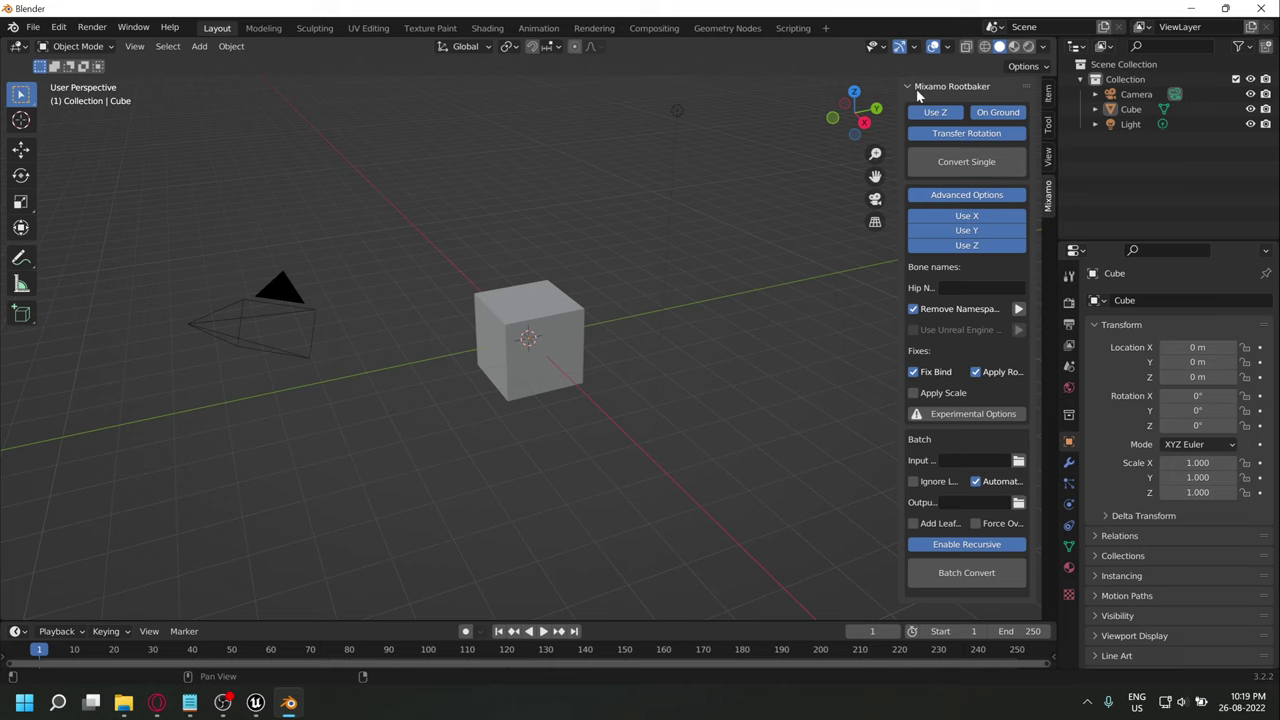
pyautogui.hotkey('alt', 'Tab')
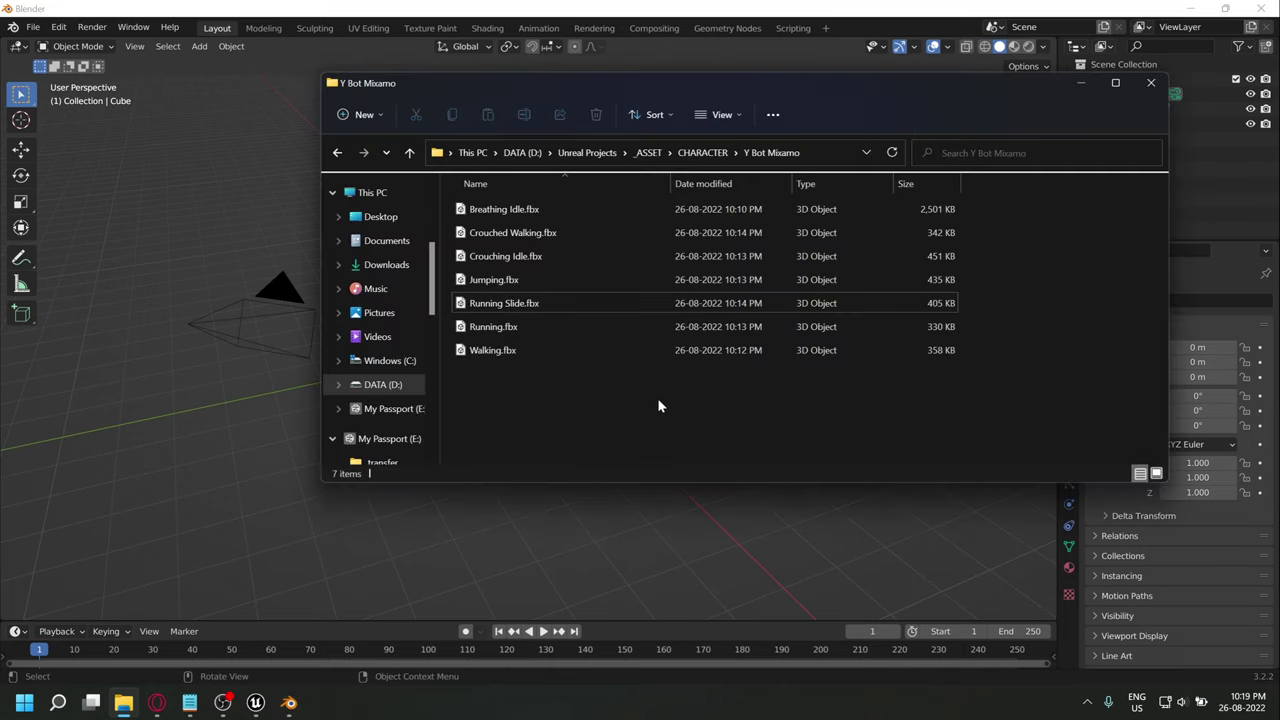
# Create a Converted folder inside Y Bot Mixamo and copy the folder's address path.
pyautogui.rightClick(543, 393)
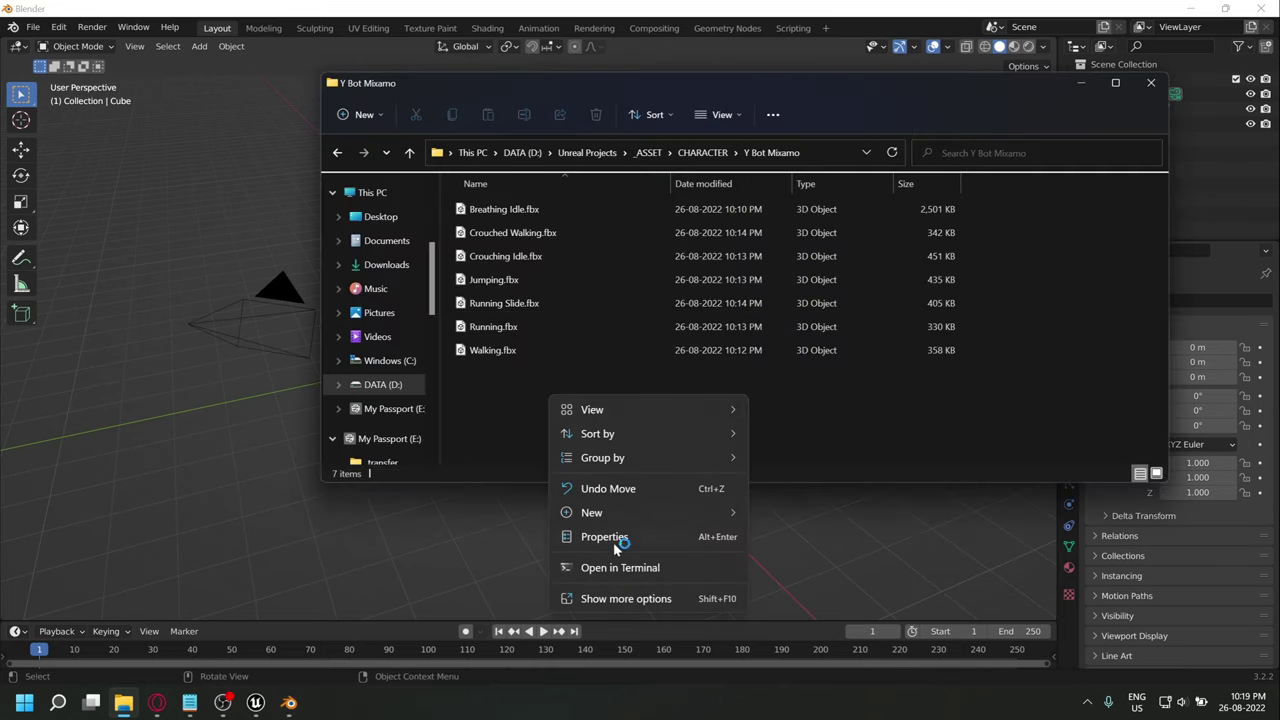
pyautogui.moveTo(626, 512)
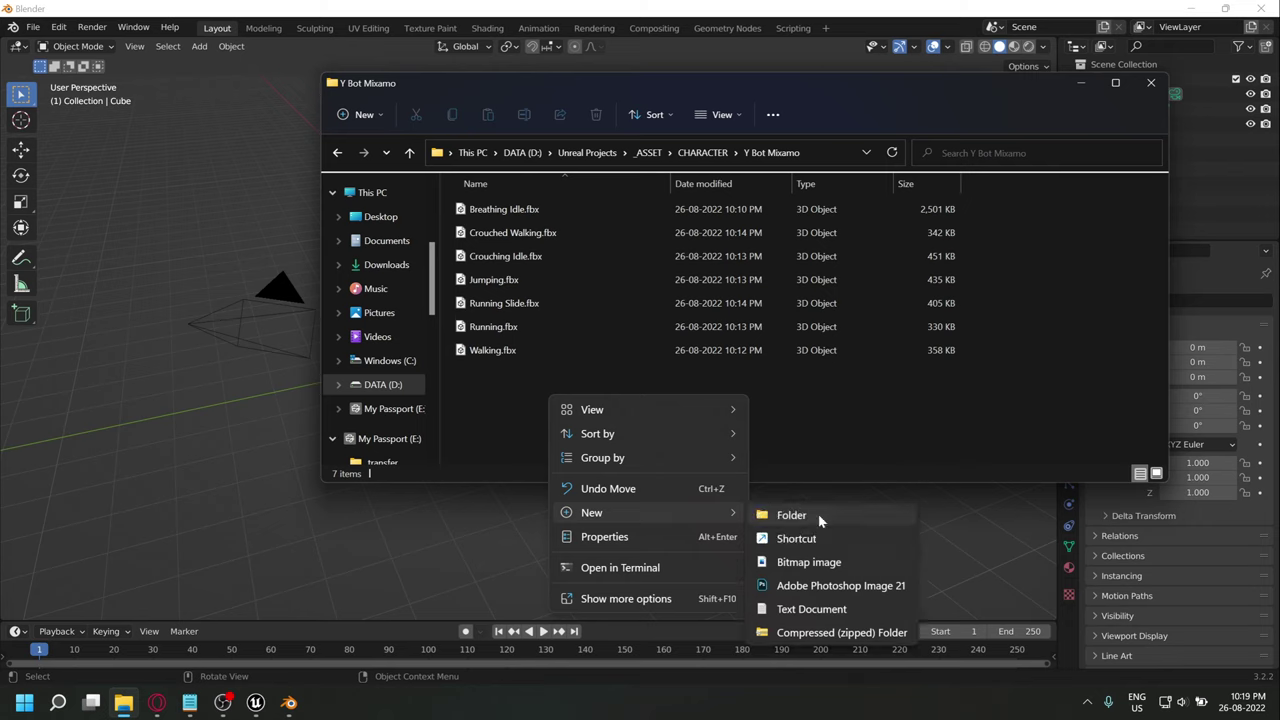
pyautogui.click(818, 513)
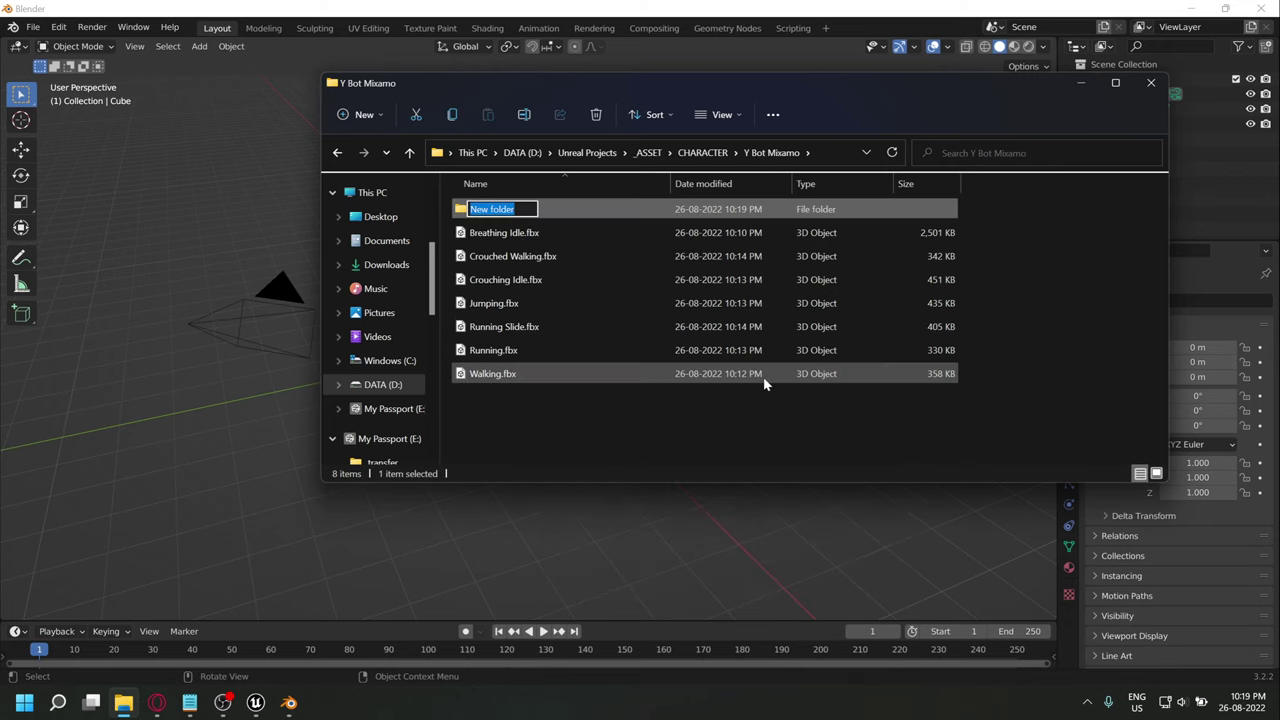
pyautogui.write('Con')
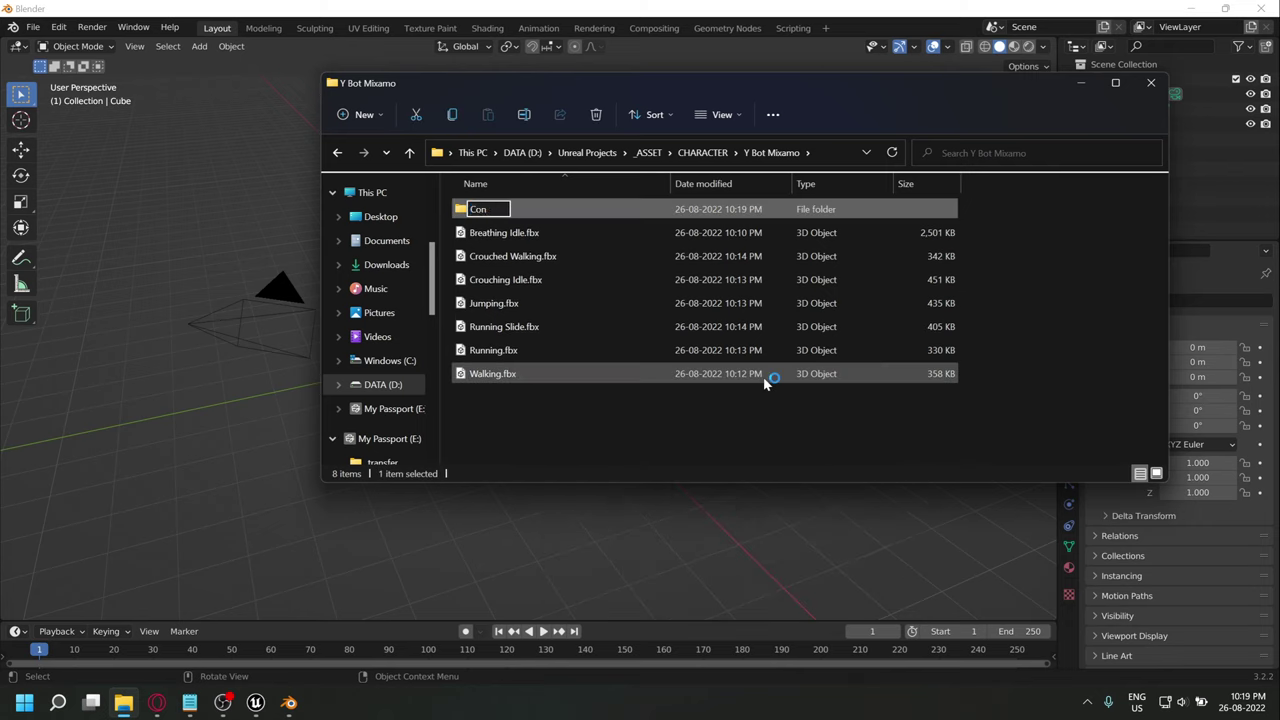
pyautogui.write('verted')
pyautogui.press('Return')
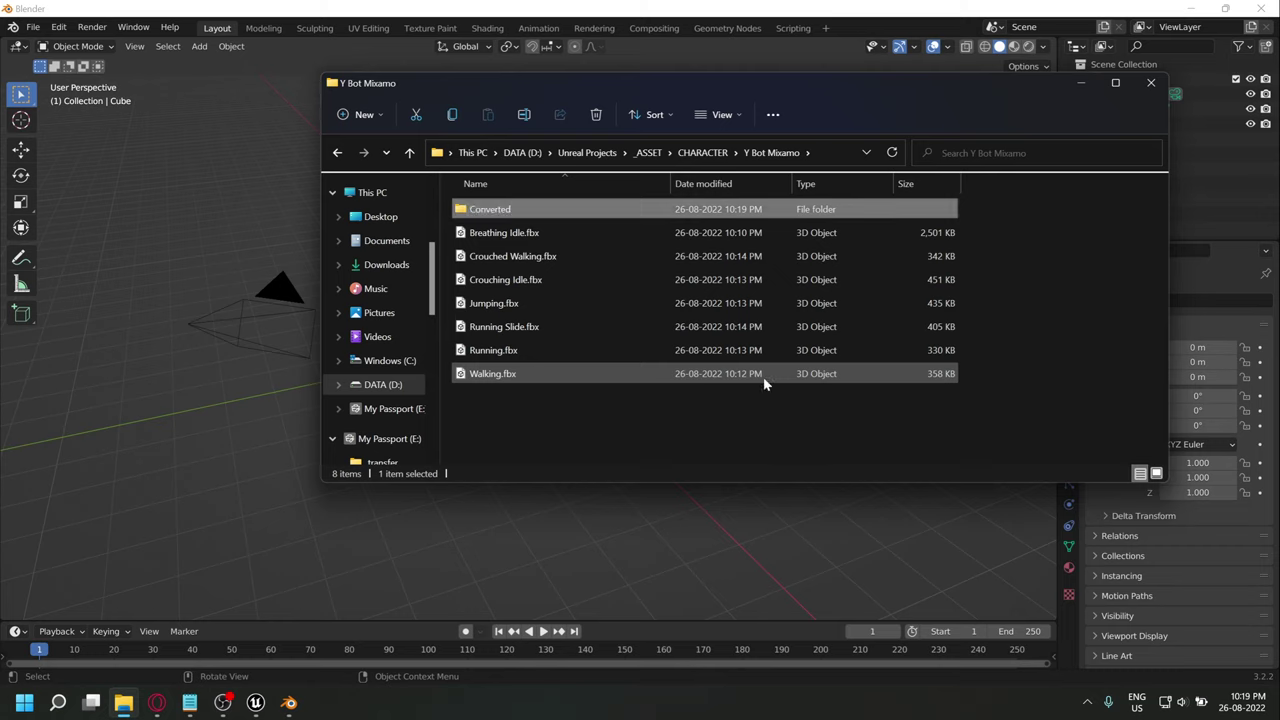
pyautogui.click(643, 418)
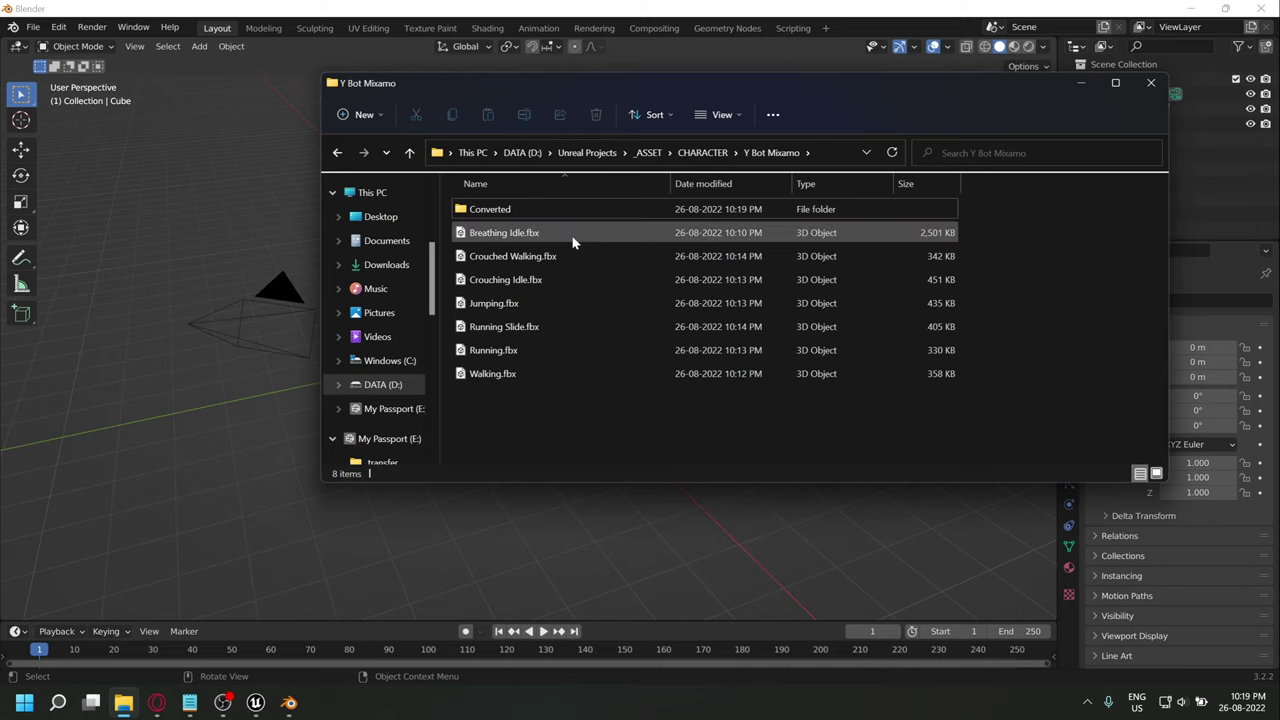
pyautogui.click(852, 152)
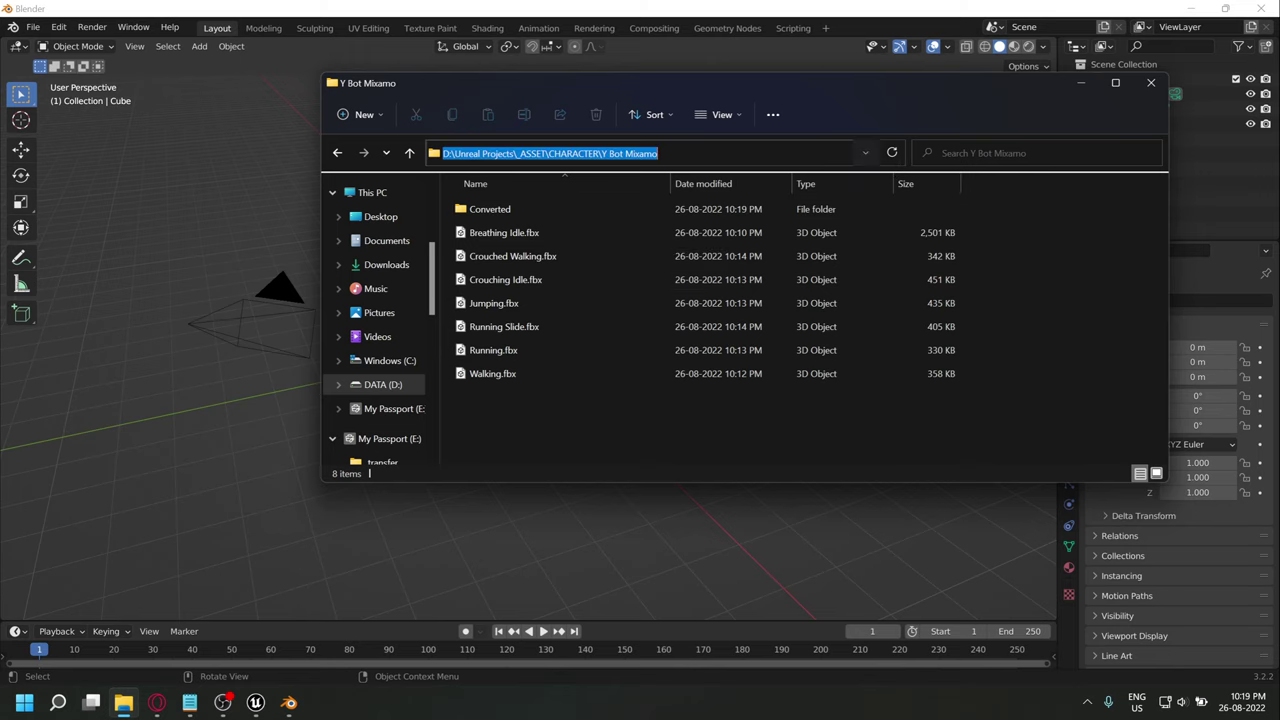
pyautogui.click(800, 448)
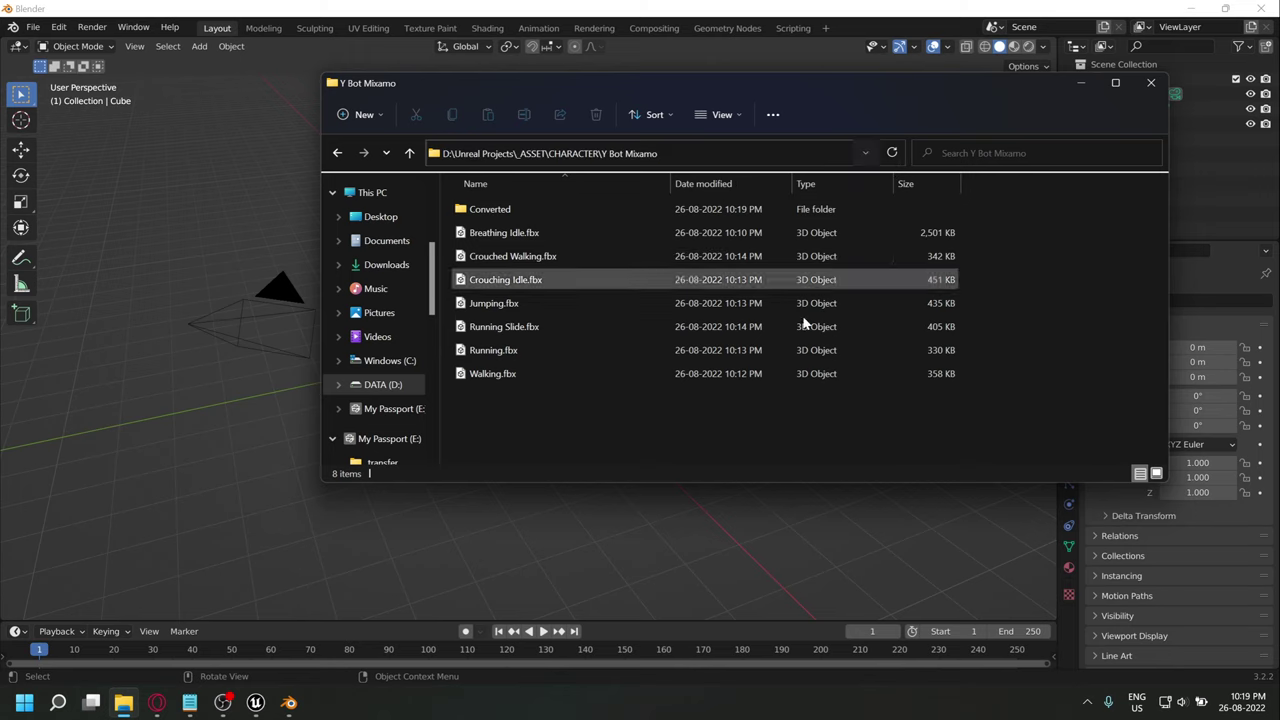
# In the Mixamo Rootbaker sidebar, switch off Use Z and Transfer Rotation.
pyautogui.click(1088, 89)
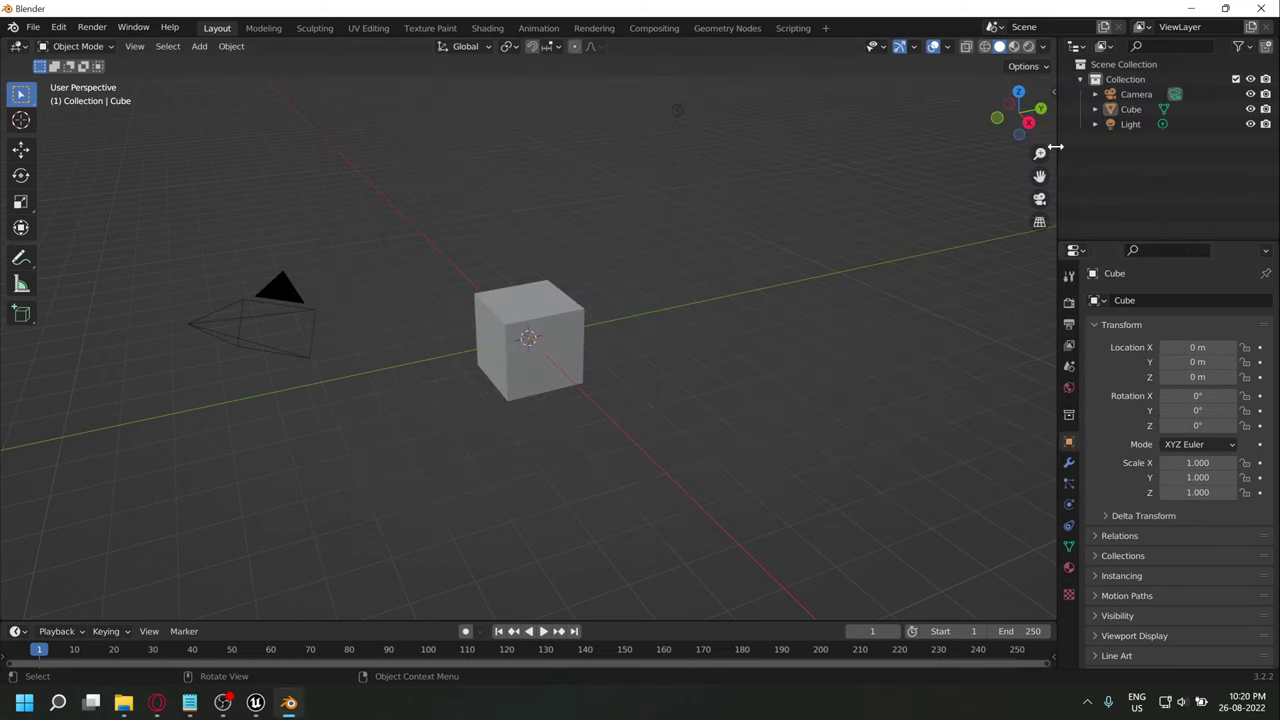
pyautogui.click(1050, 90)
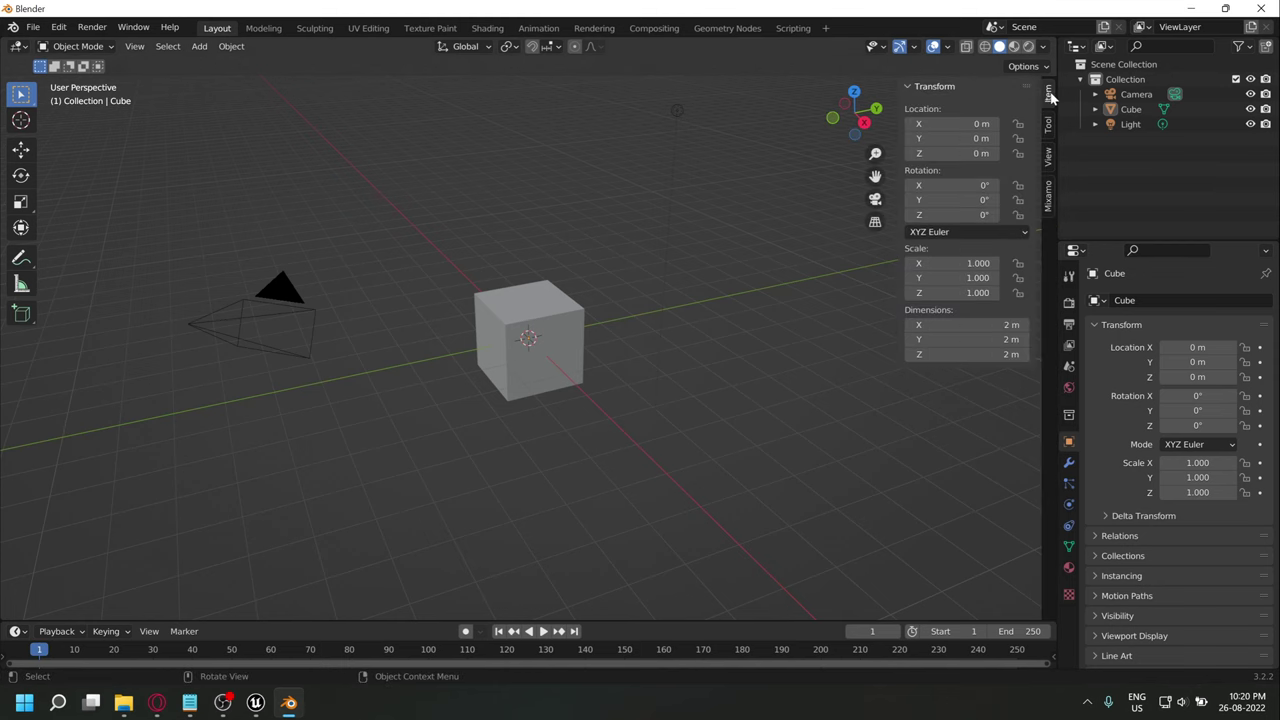
pyautogui.click(1048, 195)
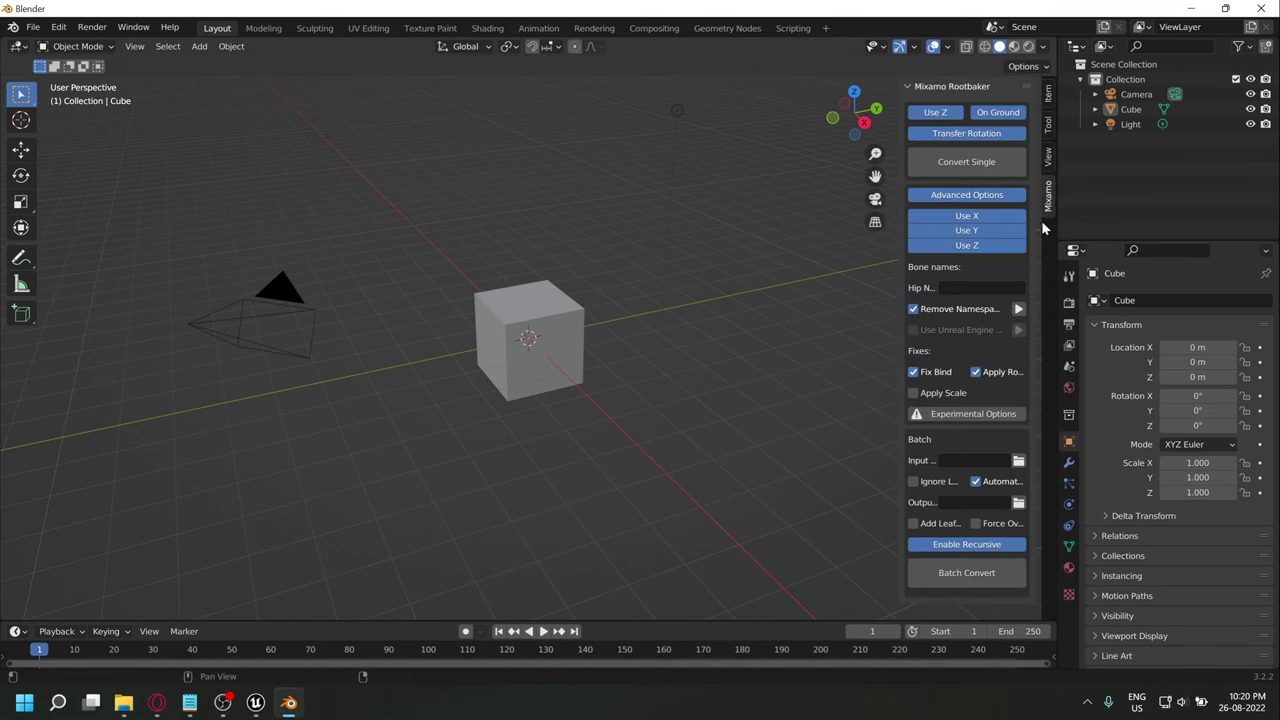
pyautogui.moveTo(900, 213); pyautogui.dragTo(777, 222)
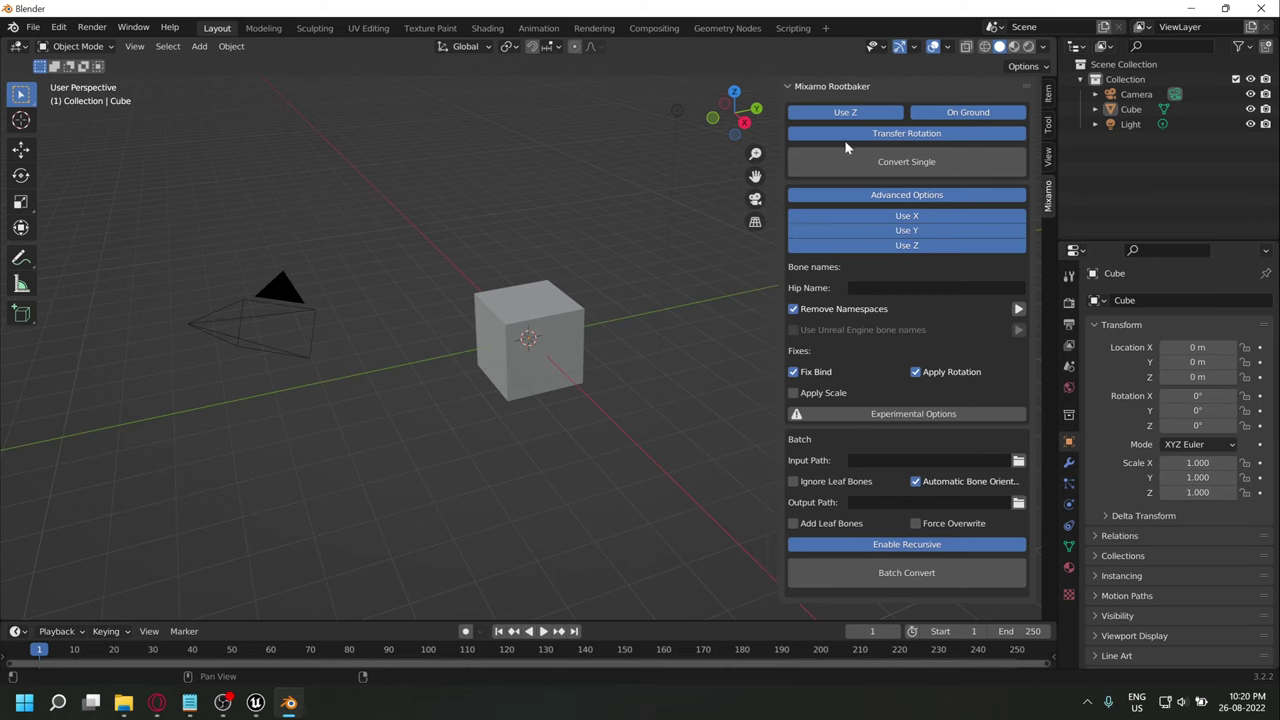
pyautogui.click(858, 115)
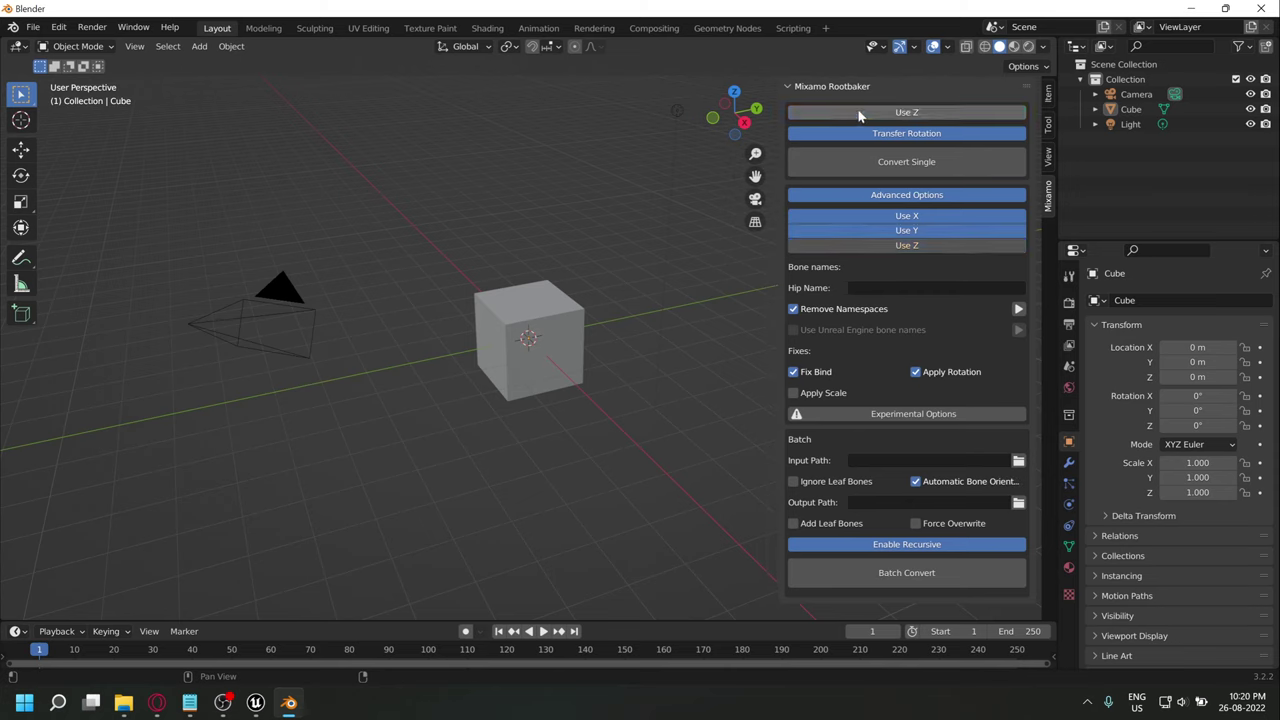
pyautogui.moveTo(782, 166); pyautogui.dragTo(797, 168)
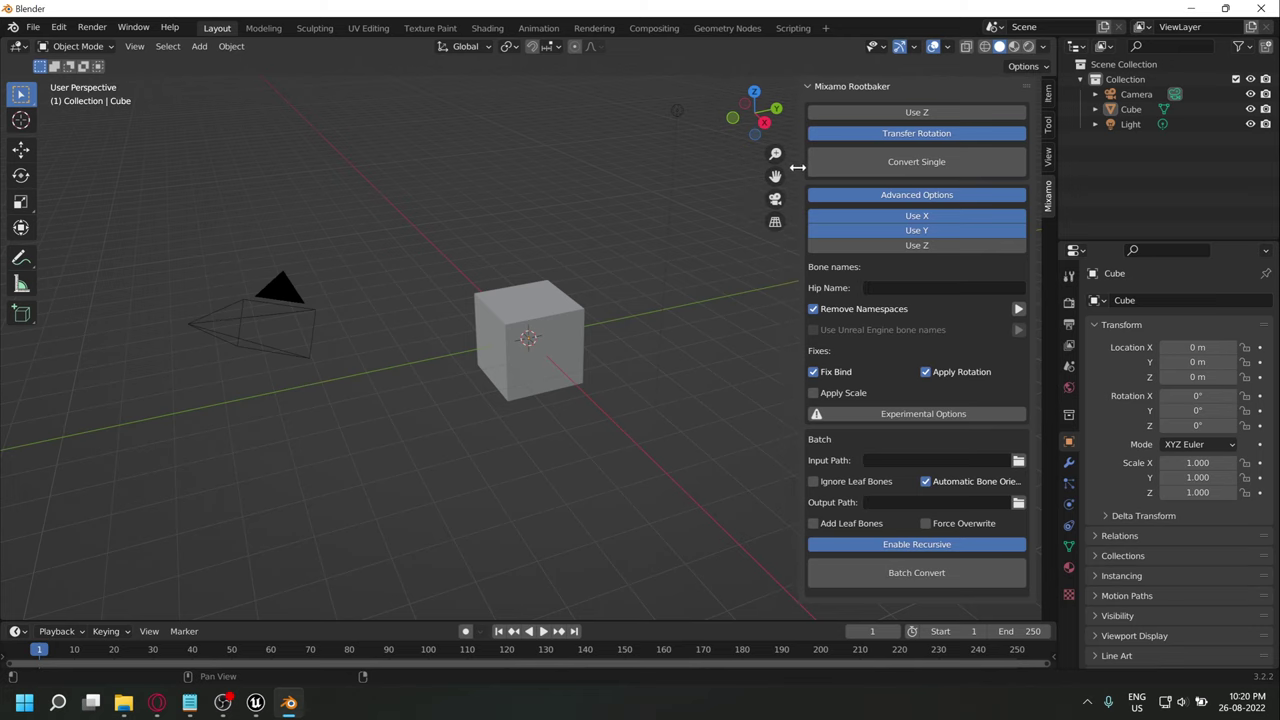
pyautogui.click(950, 136)
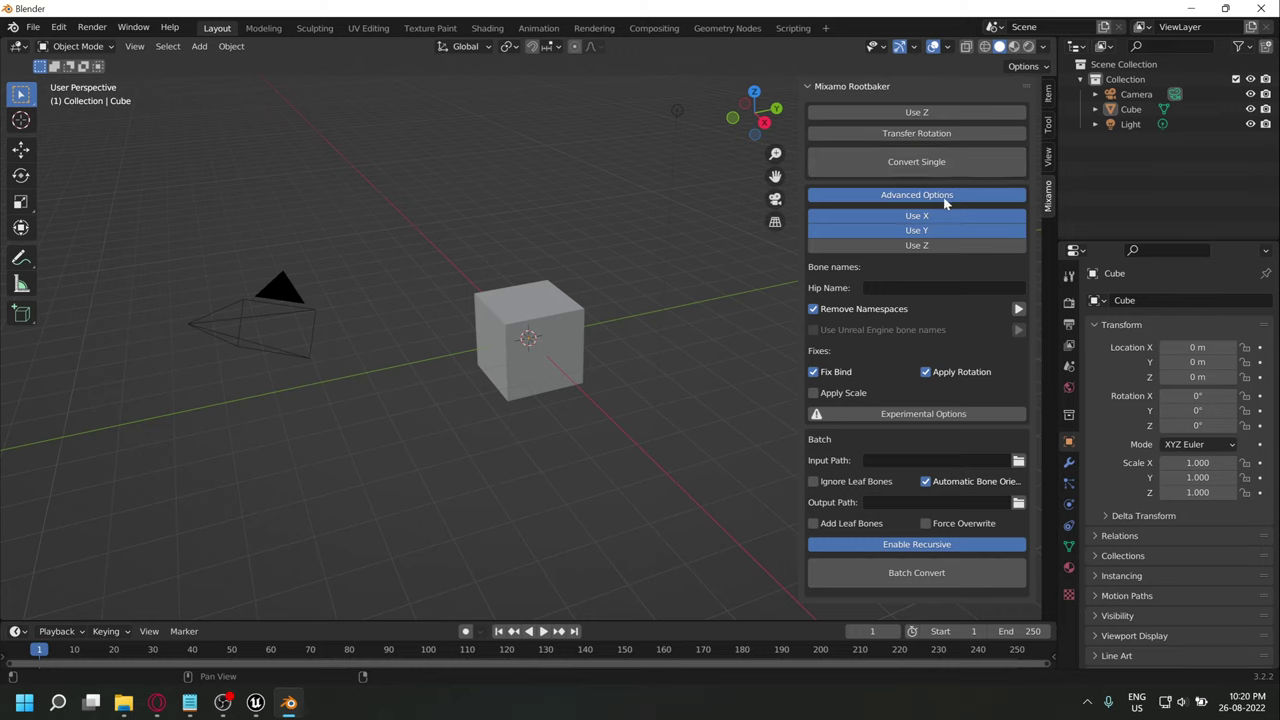
# Set Hip Name to Hips, leaving Unreal bone names off and Remove Namespaces on.
pyautogui.click(890, 292)
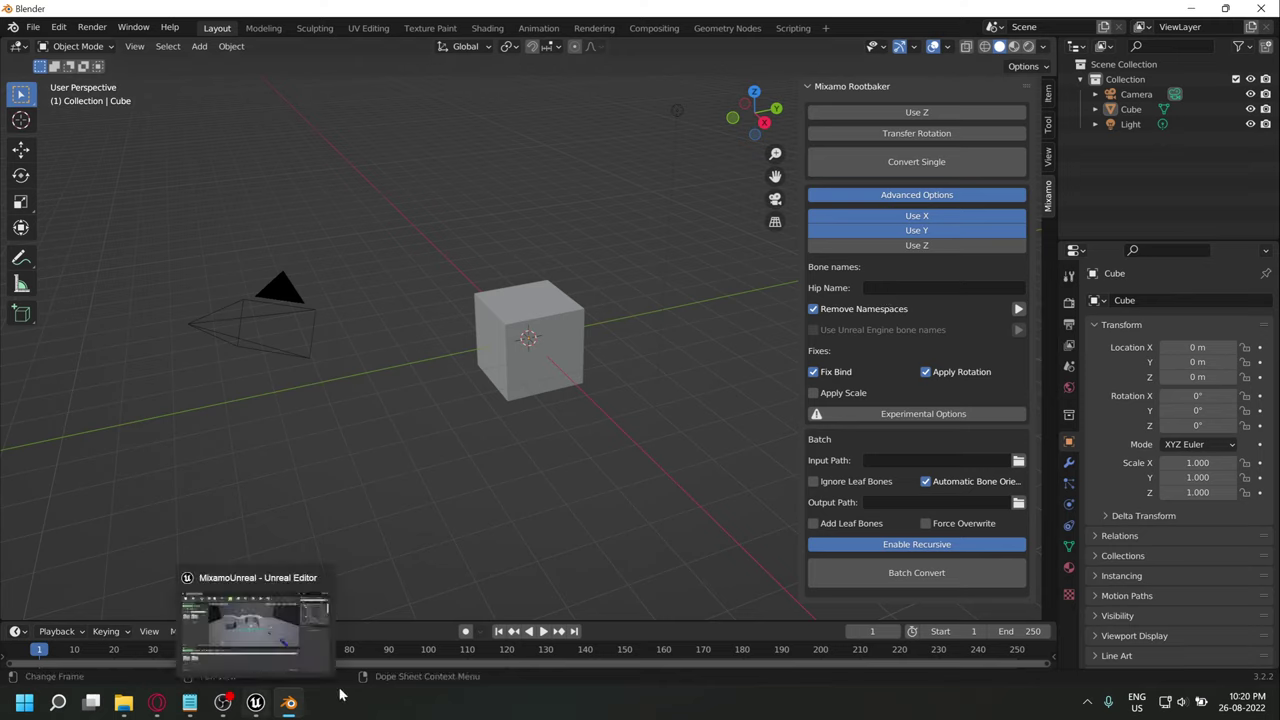
pyautogui.click(925, 290)
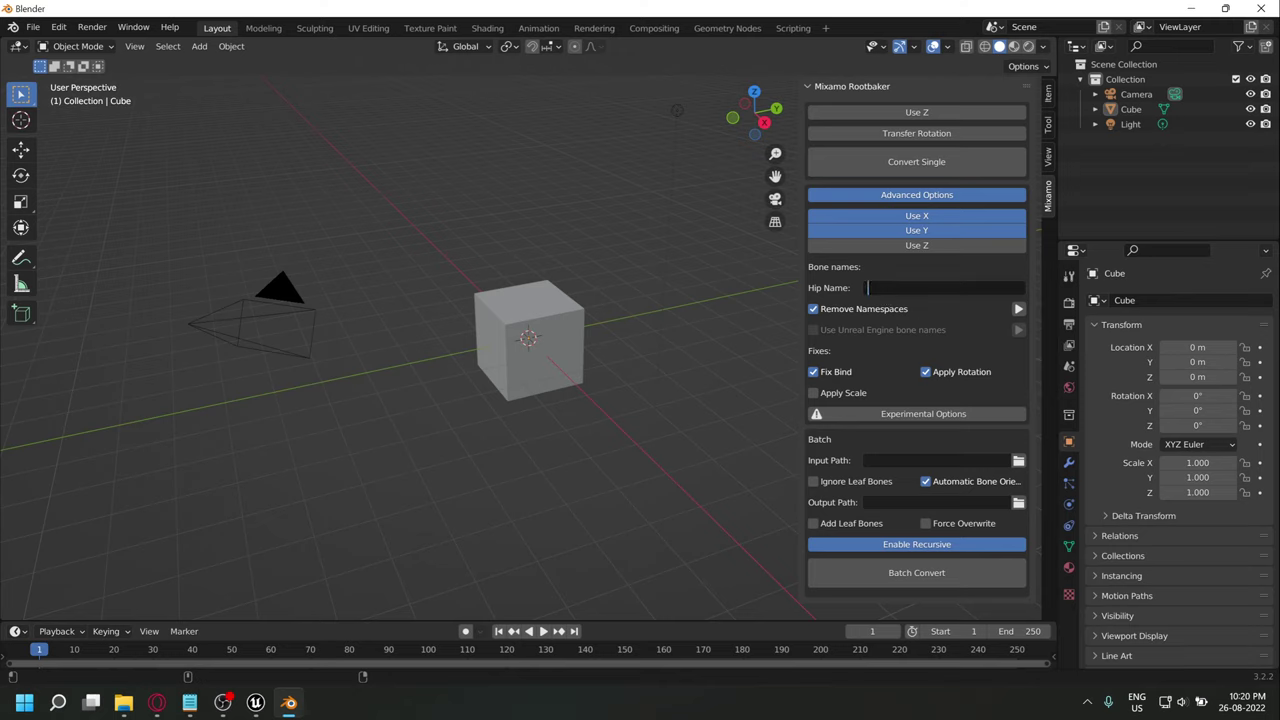
pyautogui.write('Hips')
pyautogui.press('Return')
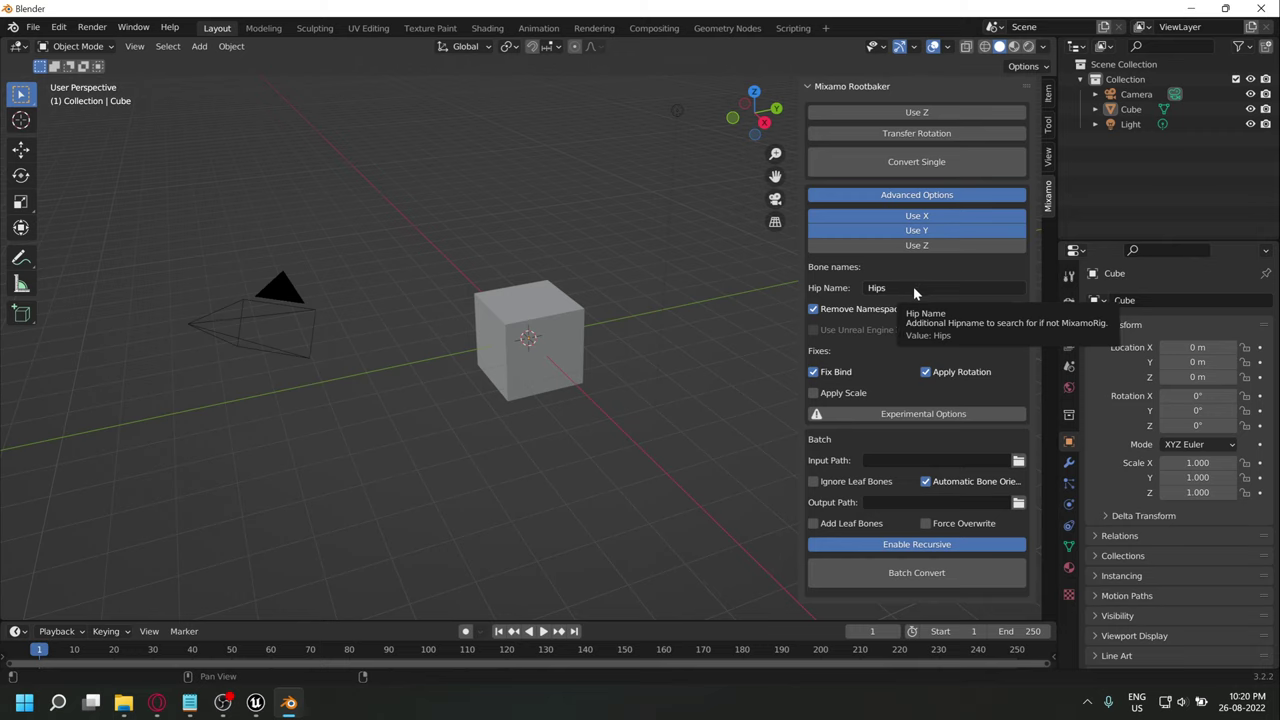
pyautogui.click(813, 312)
pyautogui.click(815, 331)
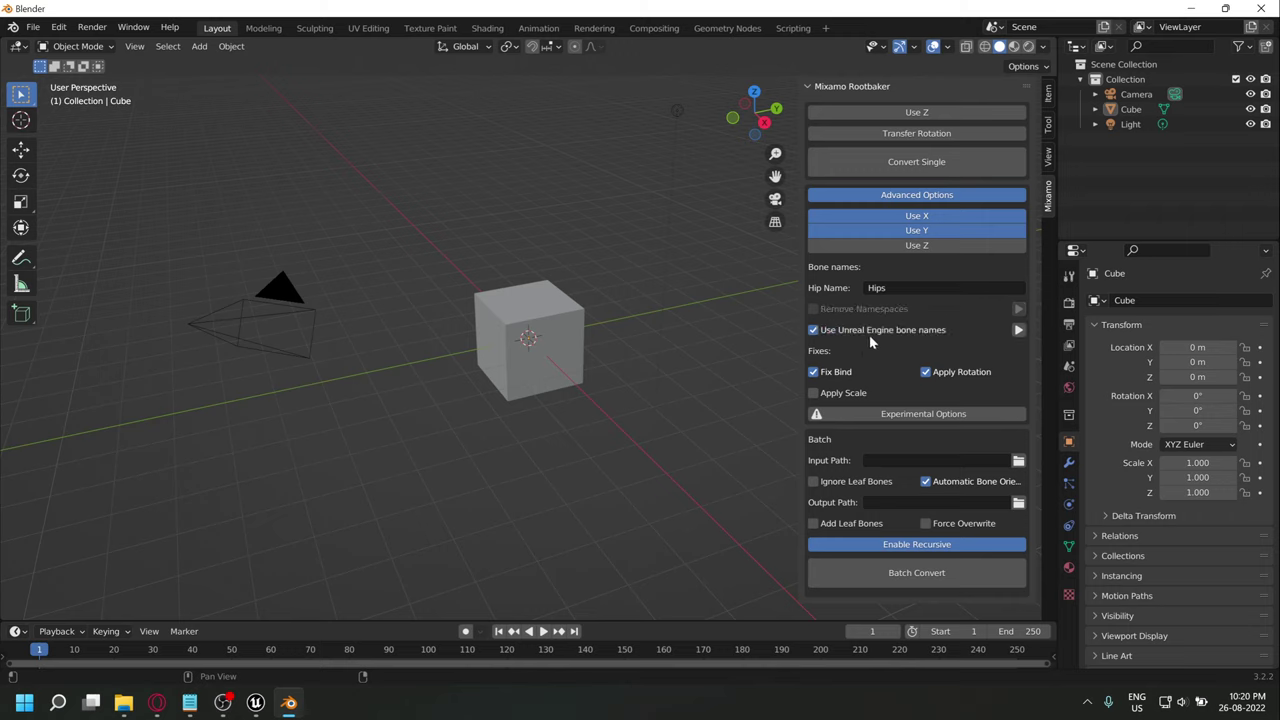
pyautogui.click(814, 331)
pyautogui.click(814, 310)
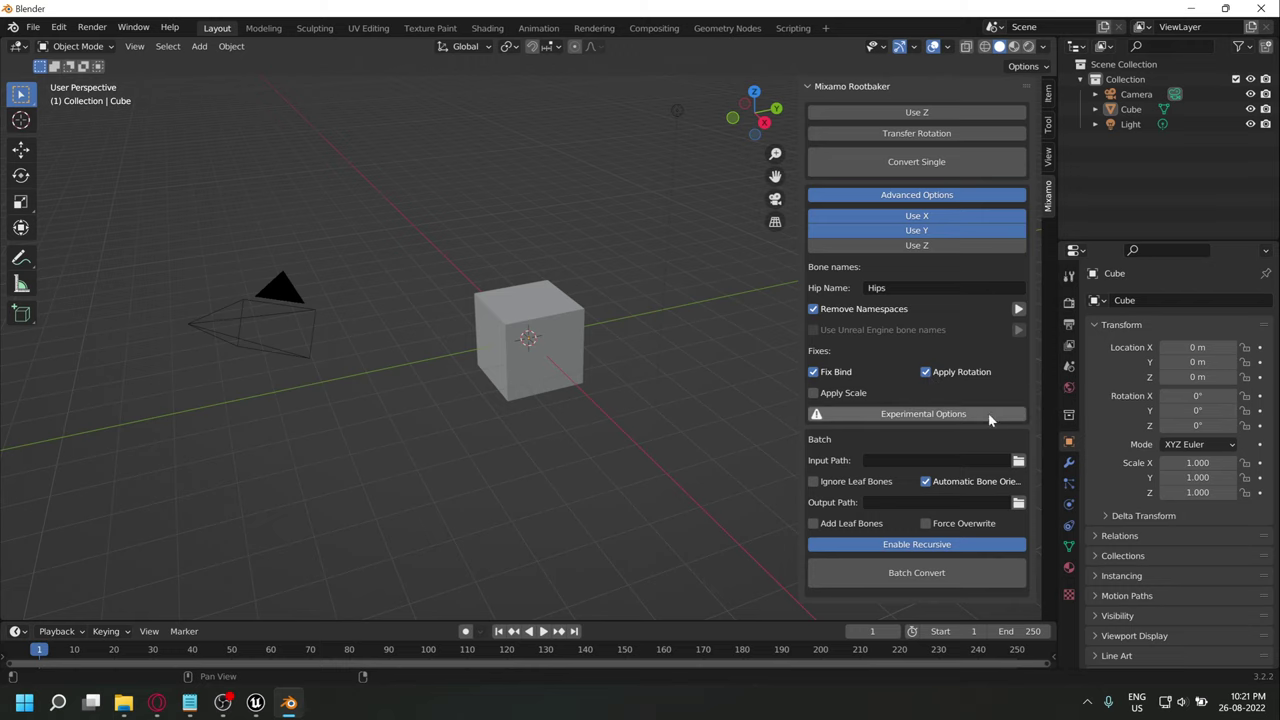
# Set the batch Input Path to the Y Bot Mixamo folder.
pyautogui.click(1018, 462)
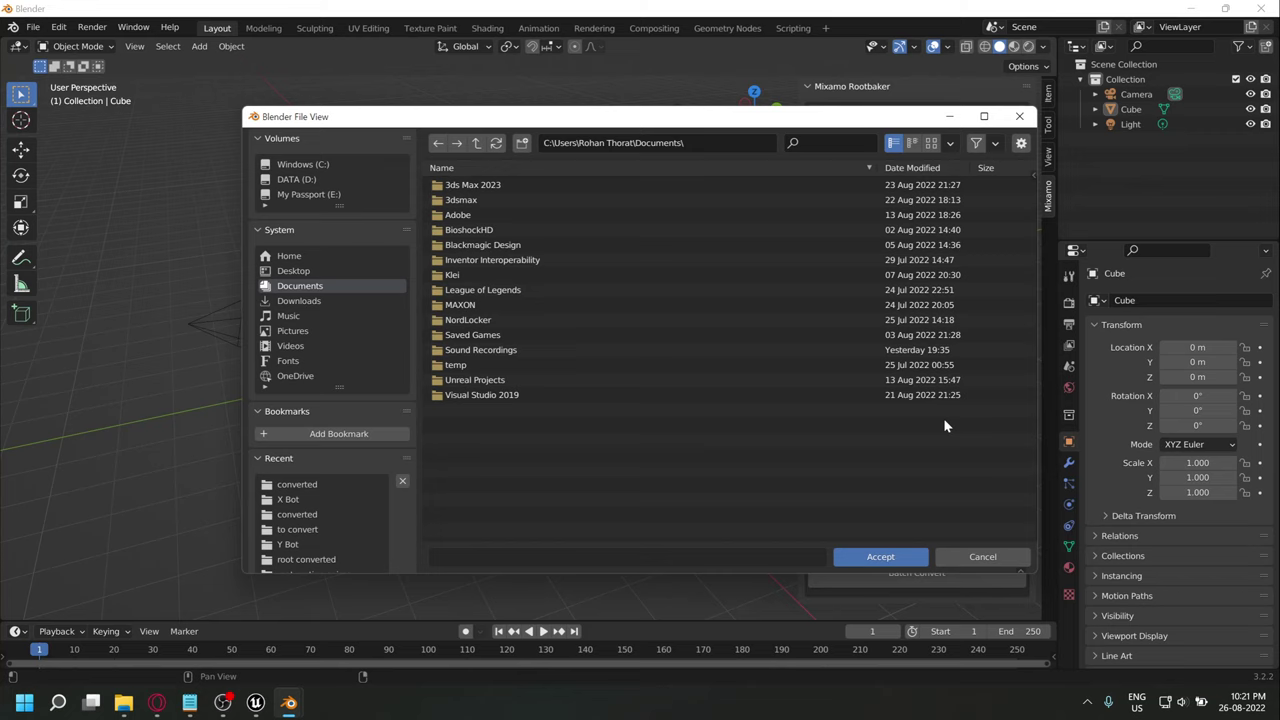
pyautogui.click(711, 142)
pyautogui.write('D:\\Unreal Projects\\_ASSET\\CHARACTER\\Y Bot Mixamo')
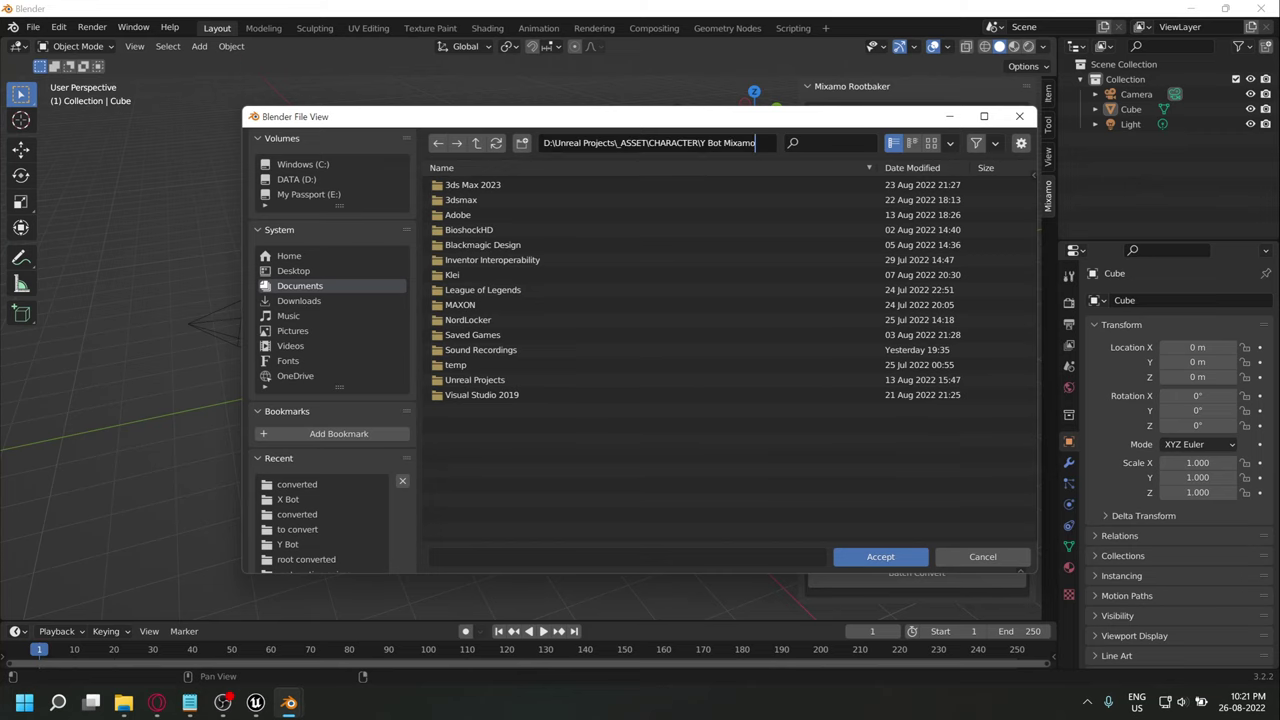
pyautogui.press('Return')
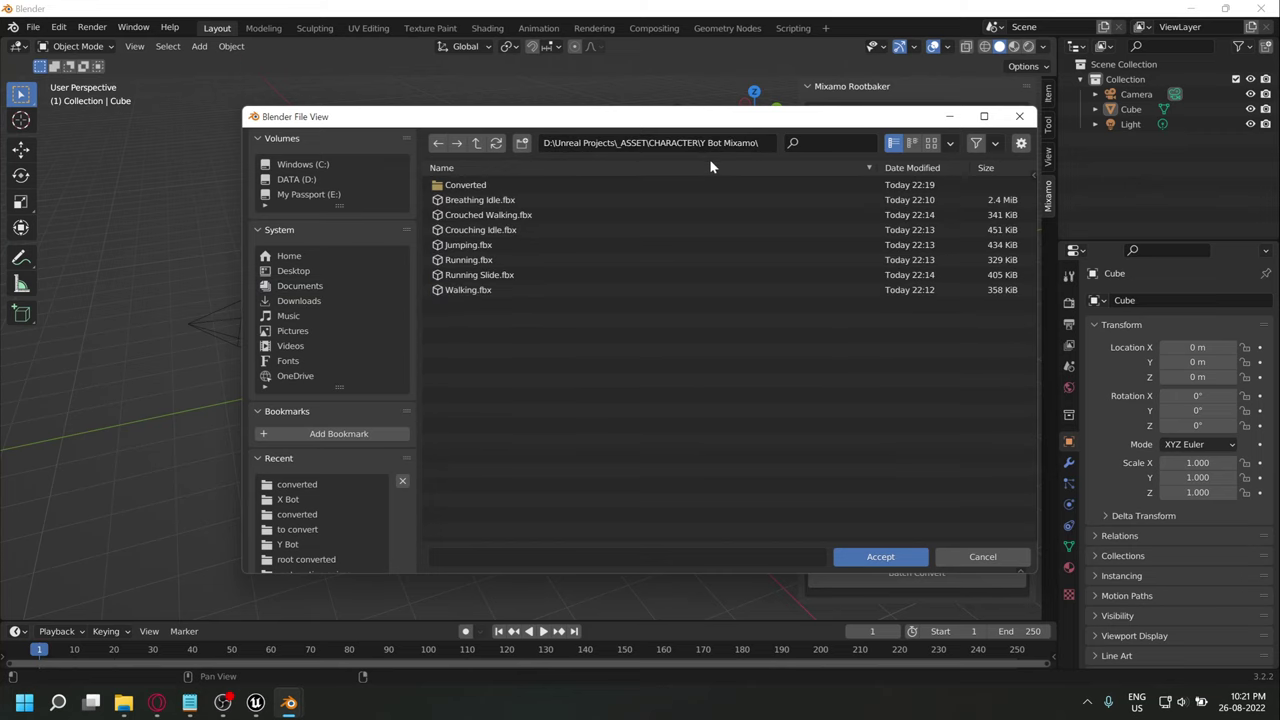
pyautogui.click(880, 558)
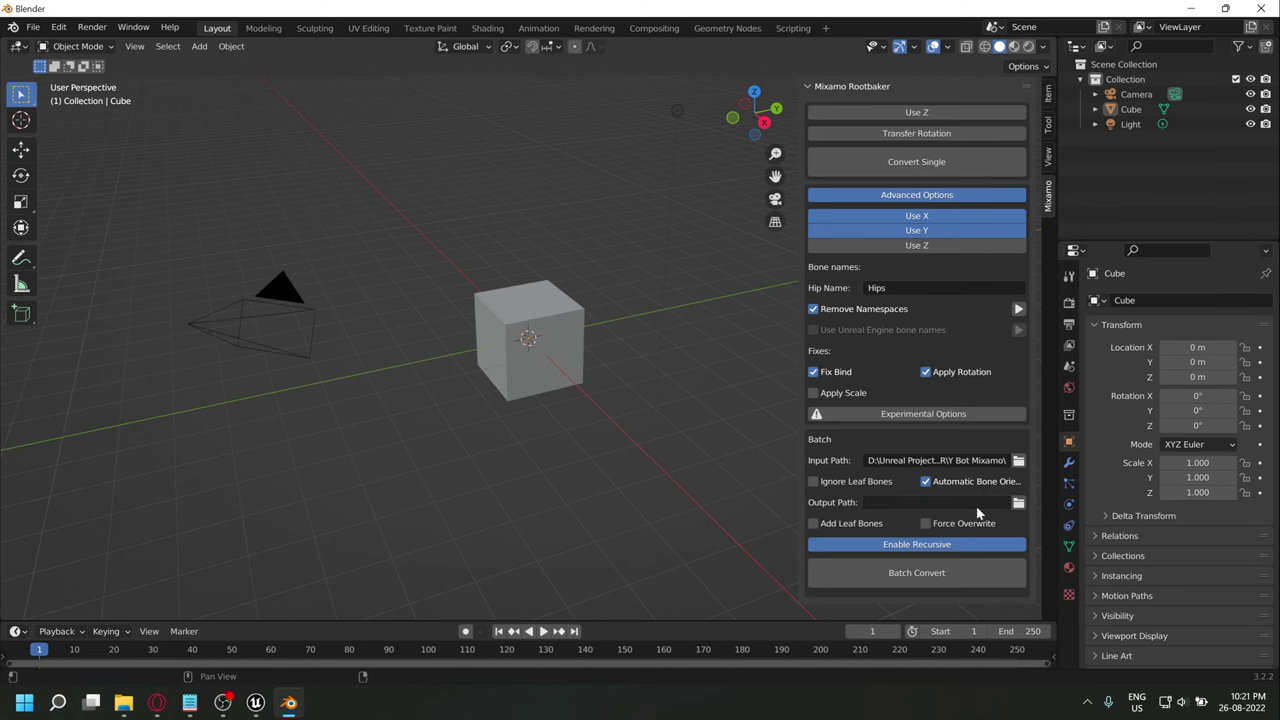
# Set the Output Path to the Converted folder and batch-convert the seven animations.
pyautogui.click(1018, 502)
pyautogui.click(614, 143)
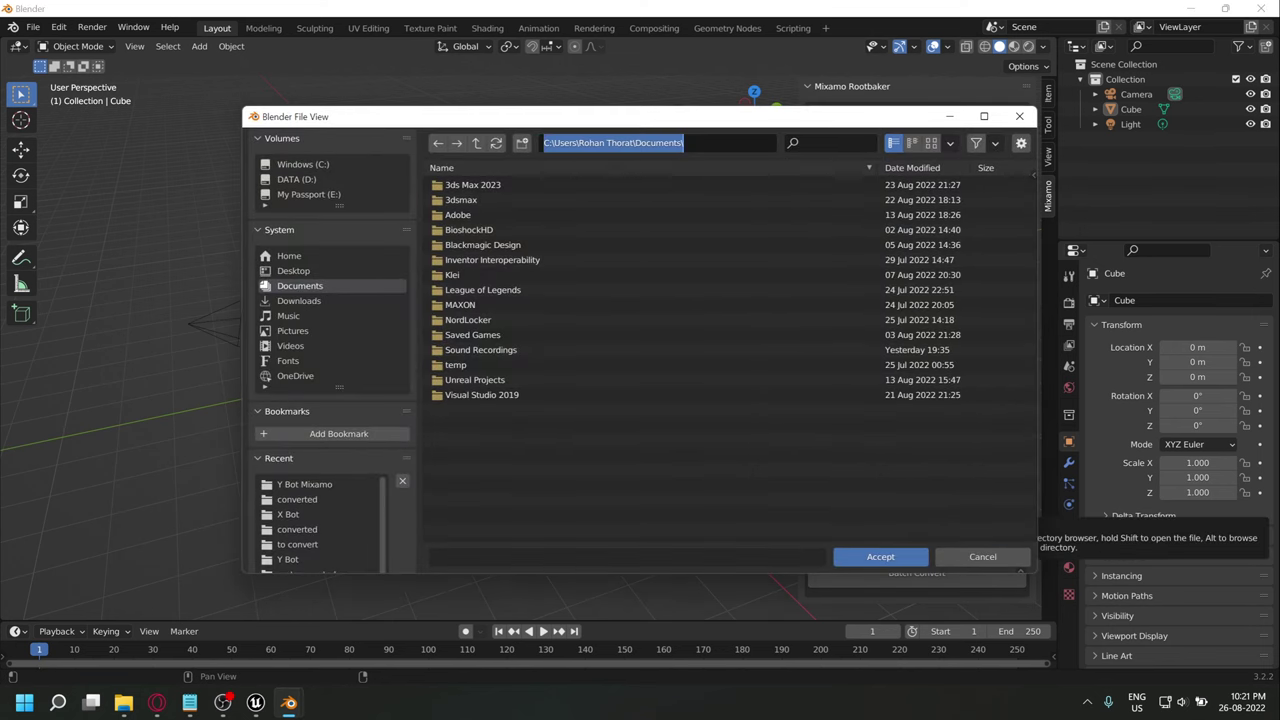
pyautogui.hotkey('ctrl', 'v')
pyautogui.press('Return')
pyautogui.doubleClick(534, 181)
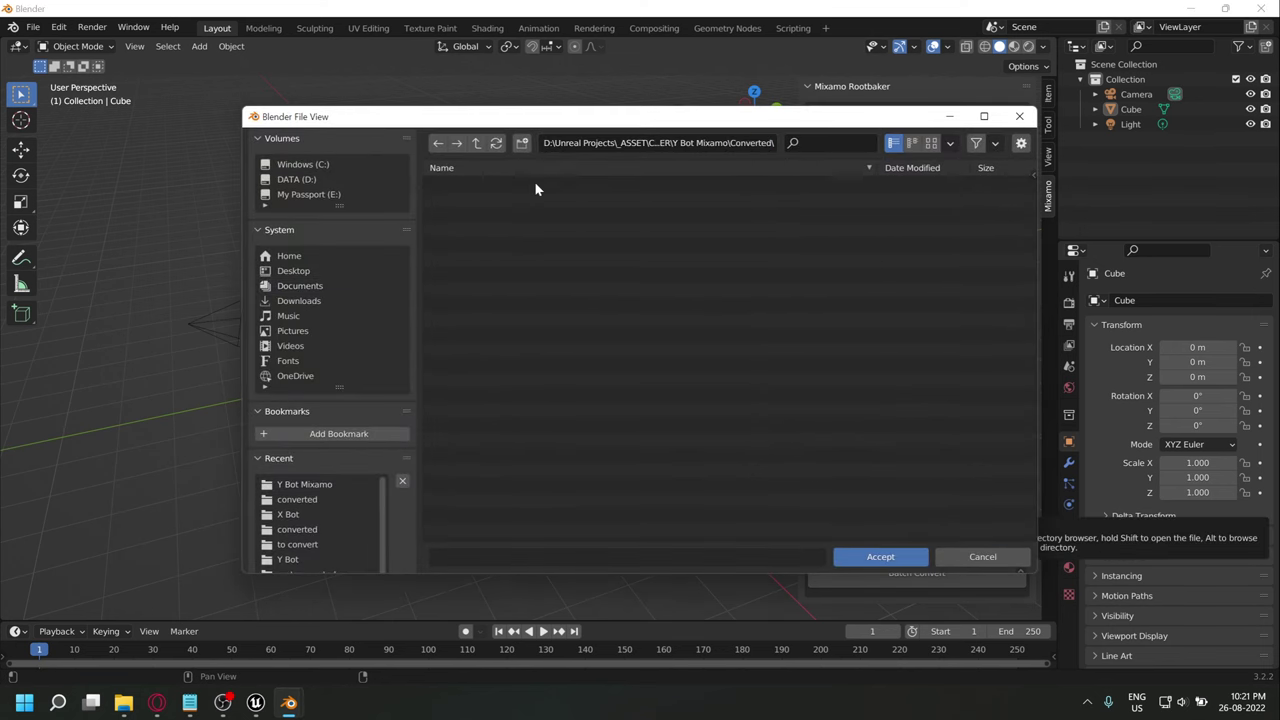
pyautogui.click(882, 557)
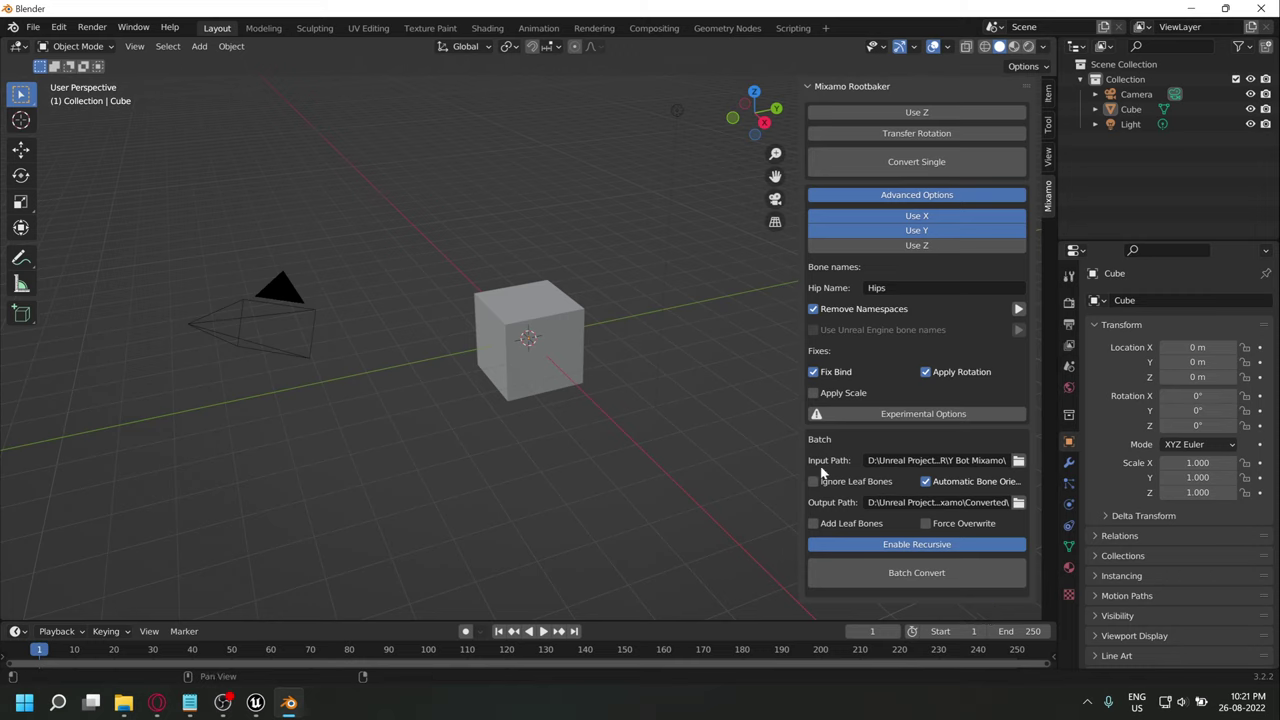
pyautogui.click(930, 577)
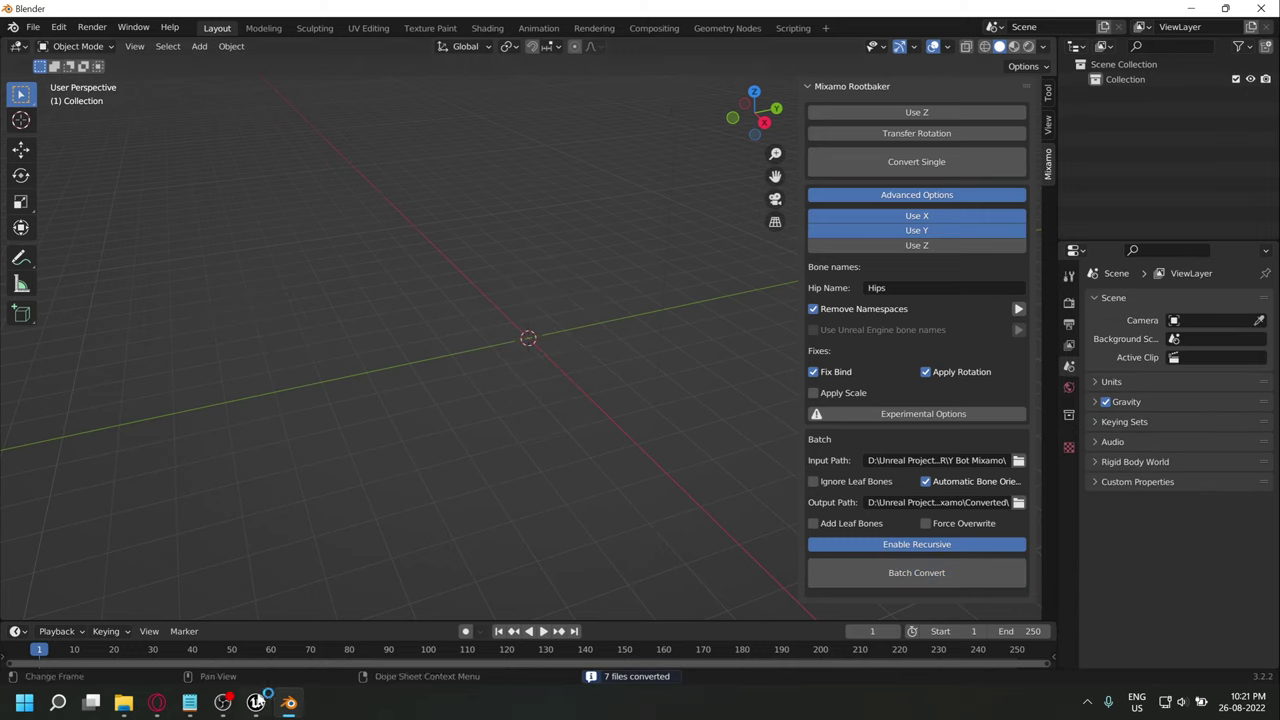
pyautogui.click(256, 703)
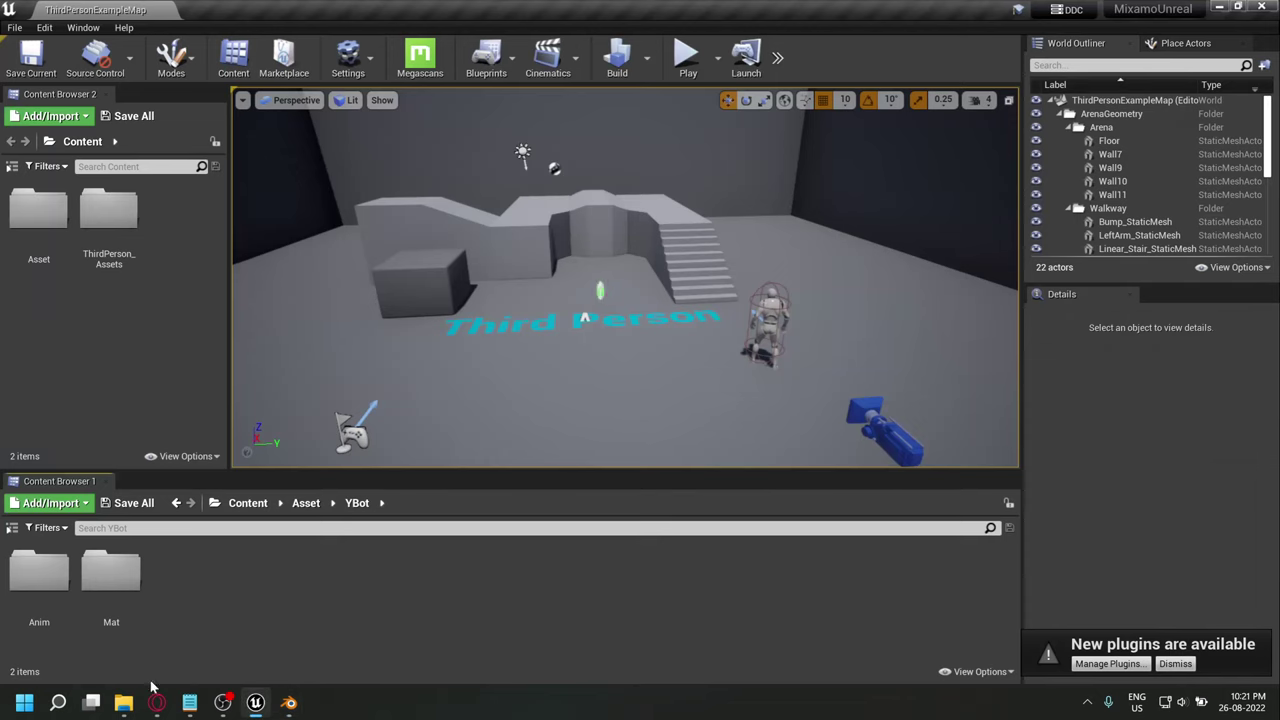
# Drag Breathing Idle.fbx from the Converted folder into Unreal's YBot content folder.
pyautogui.click(123, 703)
pyautogui.doubleClick(537, 209)
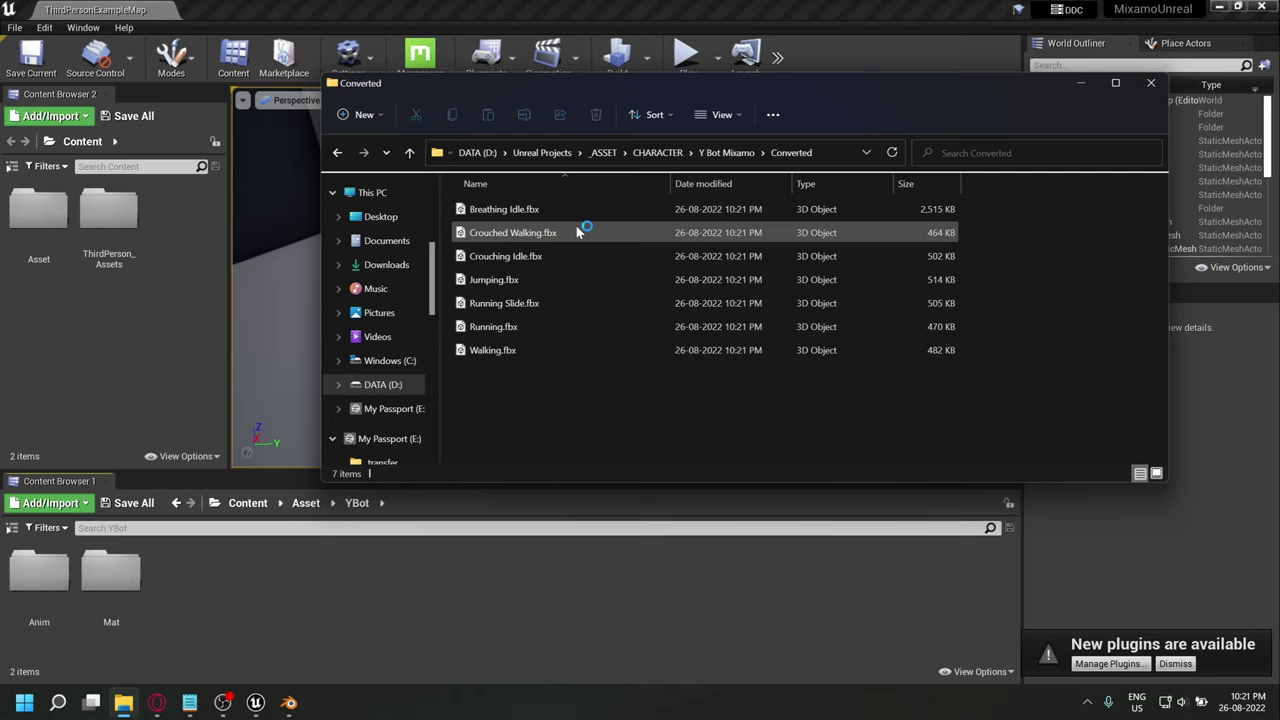
pyautogui.moveTo(534, 377); pyautogui.dragTo(538, 205)
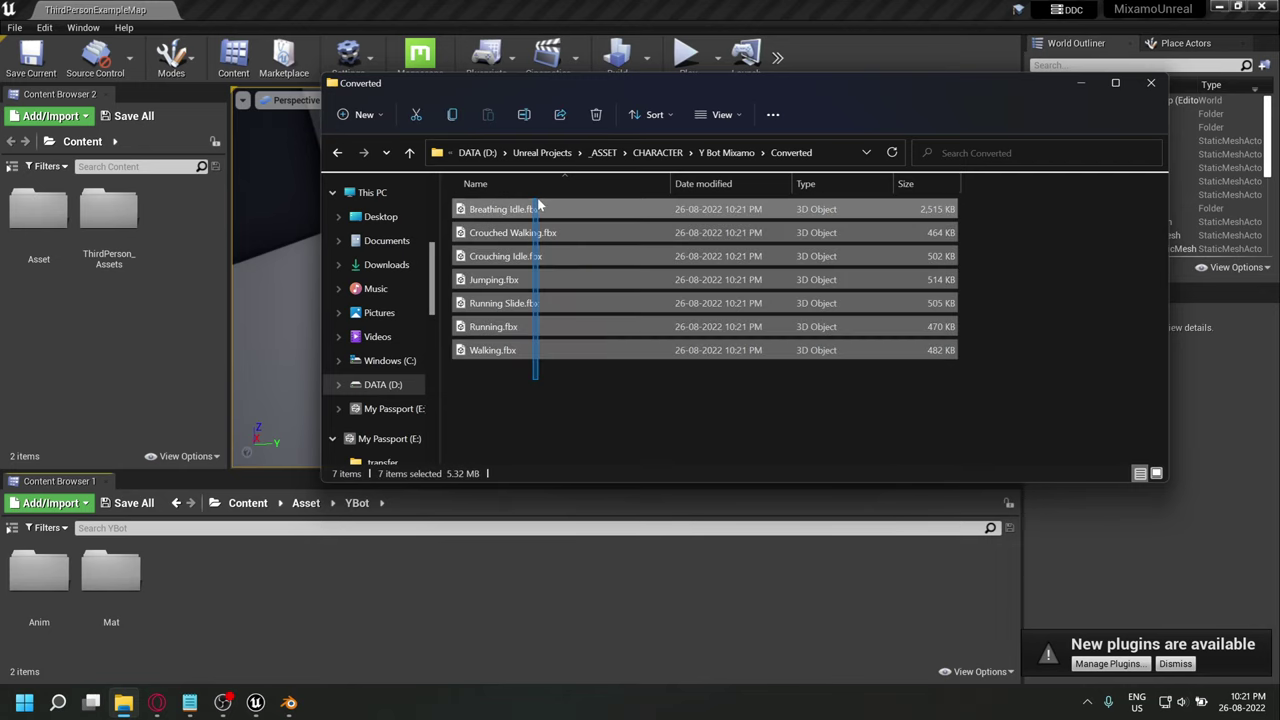
pyautogui.click(556, 213)
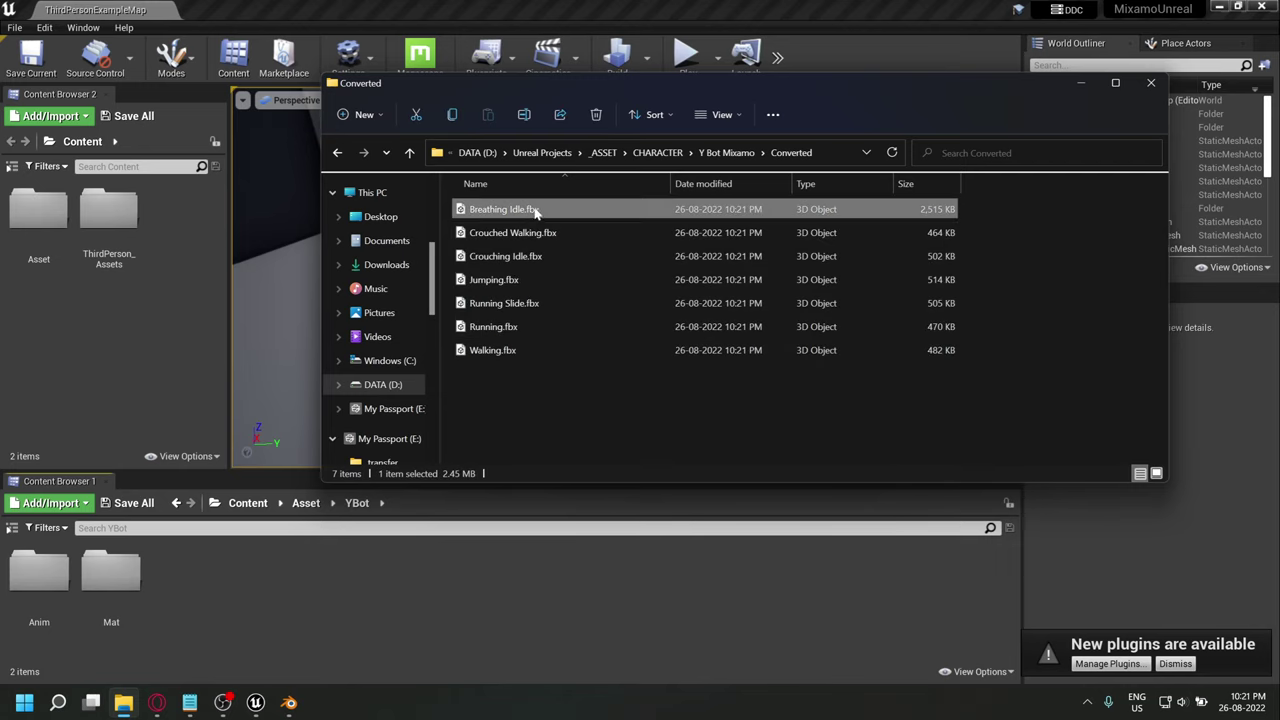
pyautogui.moveTo(541, 212); pyautogui.dragTo(286, 597)
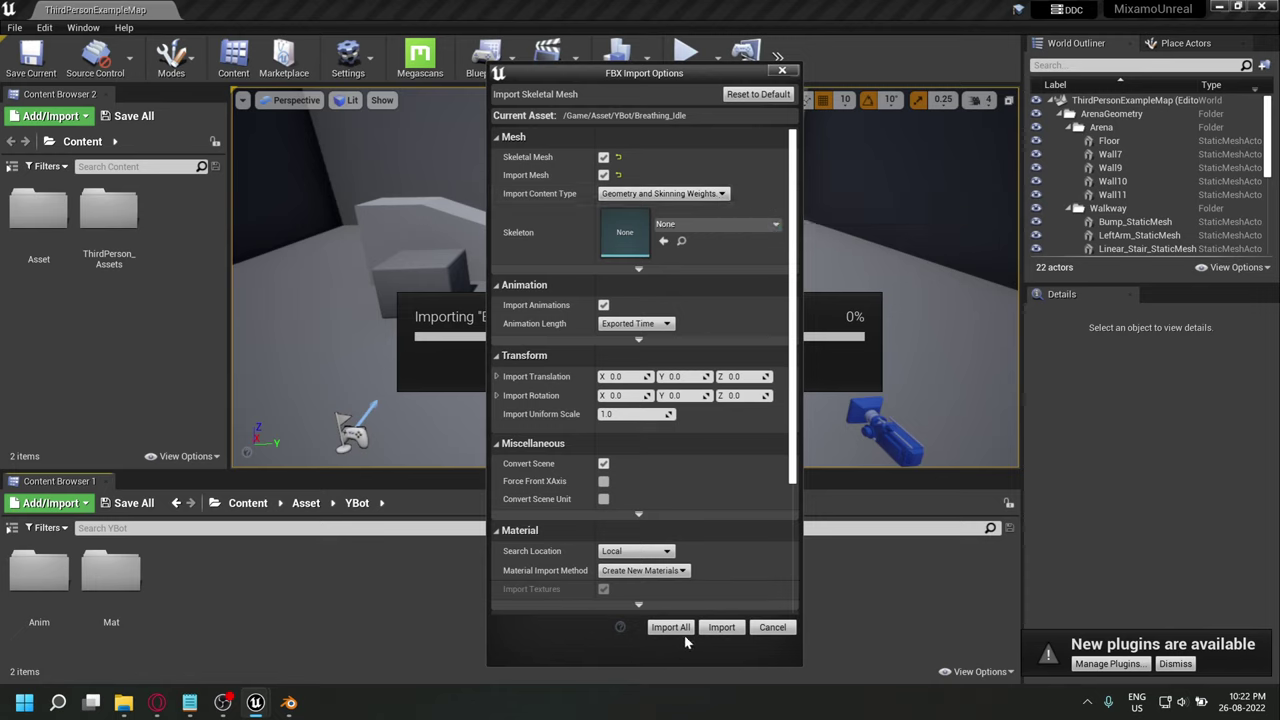
# Import Breathing Idle into YBot using the current FBX Import Options.
pyautogui.click(723, 630)
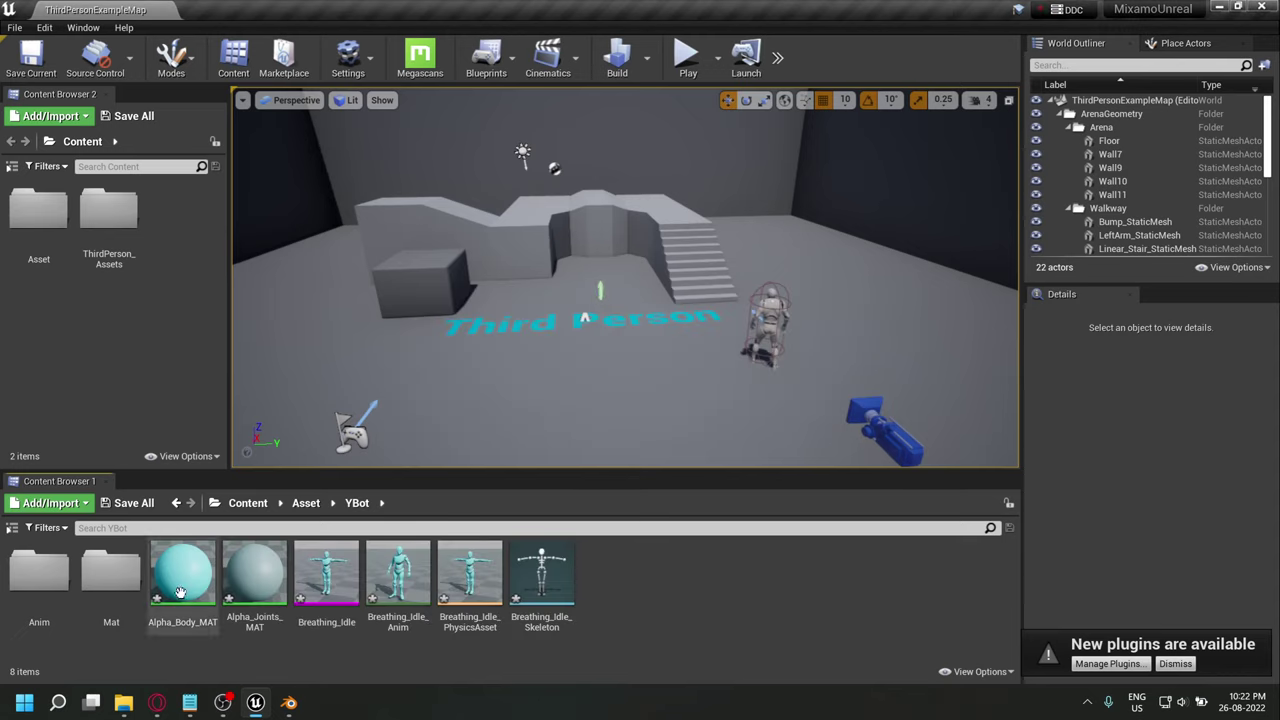
# Move Alpha_Body_MAT and Alpha_Joints_MAT into the Mat folder.
pyautogui.click(180, 592)
pyautogui.keyDown('ctrl'); pyautogui.click(255, 580); pyautogui.keyUp('ctrl')
pyautogui.moveTo(255, 580); pyautogui.dragTo(145, 598)
pyautogui.click(165, 604)
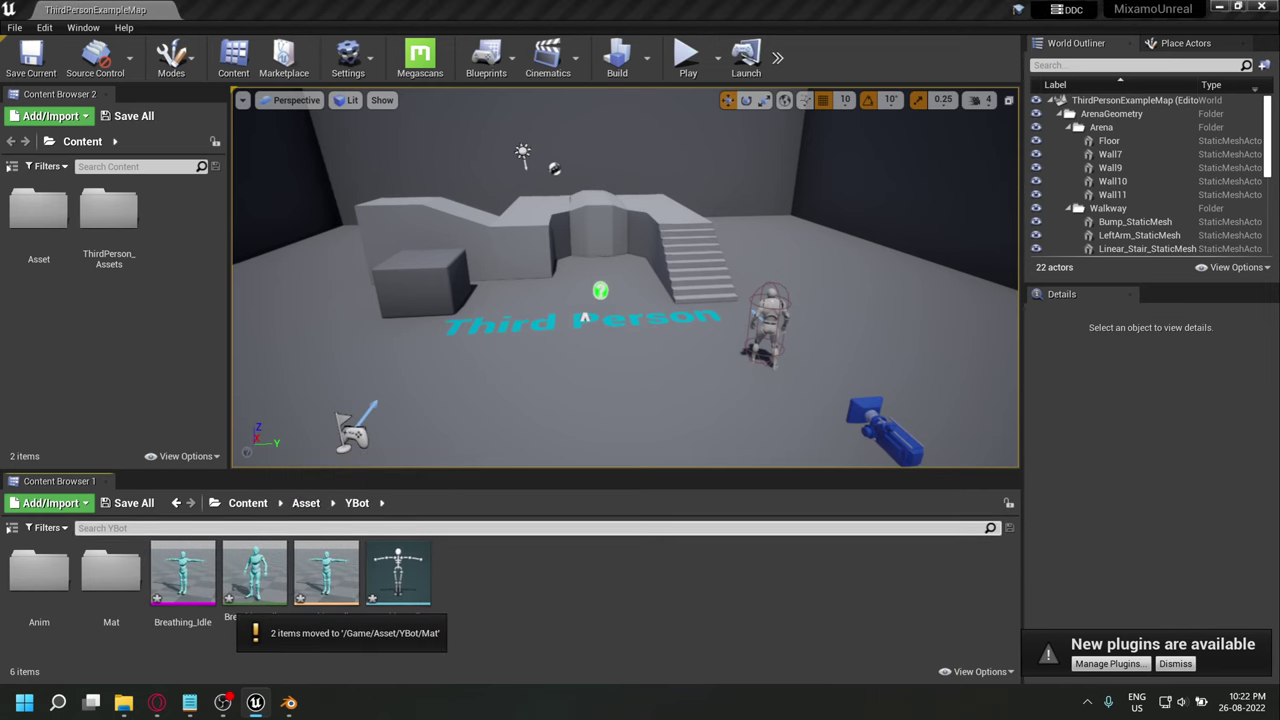
# Move Breathing_Idle_Anim into the Anim folder.
pyautogui.click(12, 528)
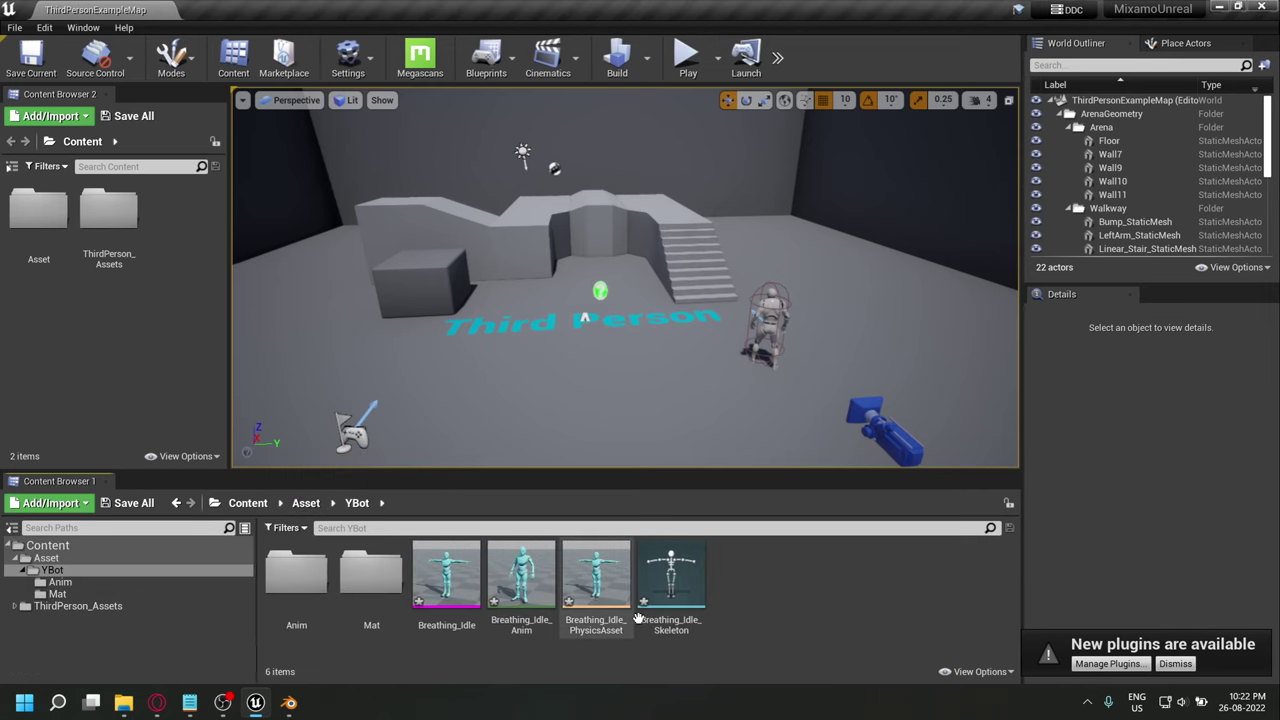
pyautogui.rightClick(72, 573)
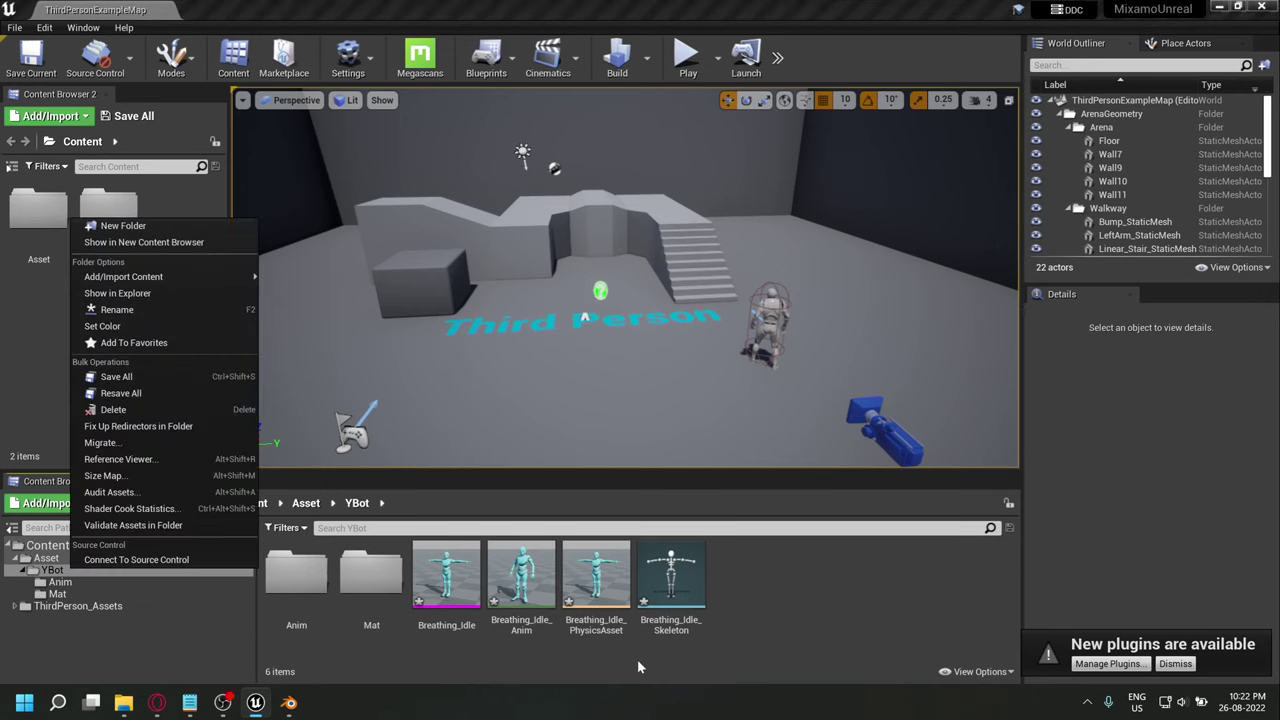
pyautogui.click(513, 595)
pyautogui.moveTo(513, 595); pyautogui.dragTo(296, 605)
pyautogui.click(310, 614)
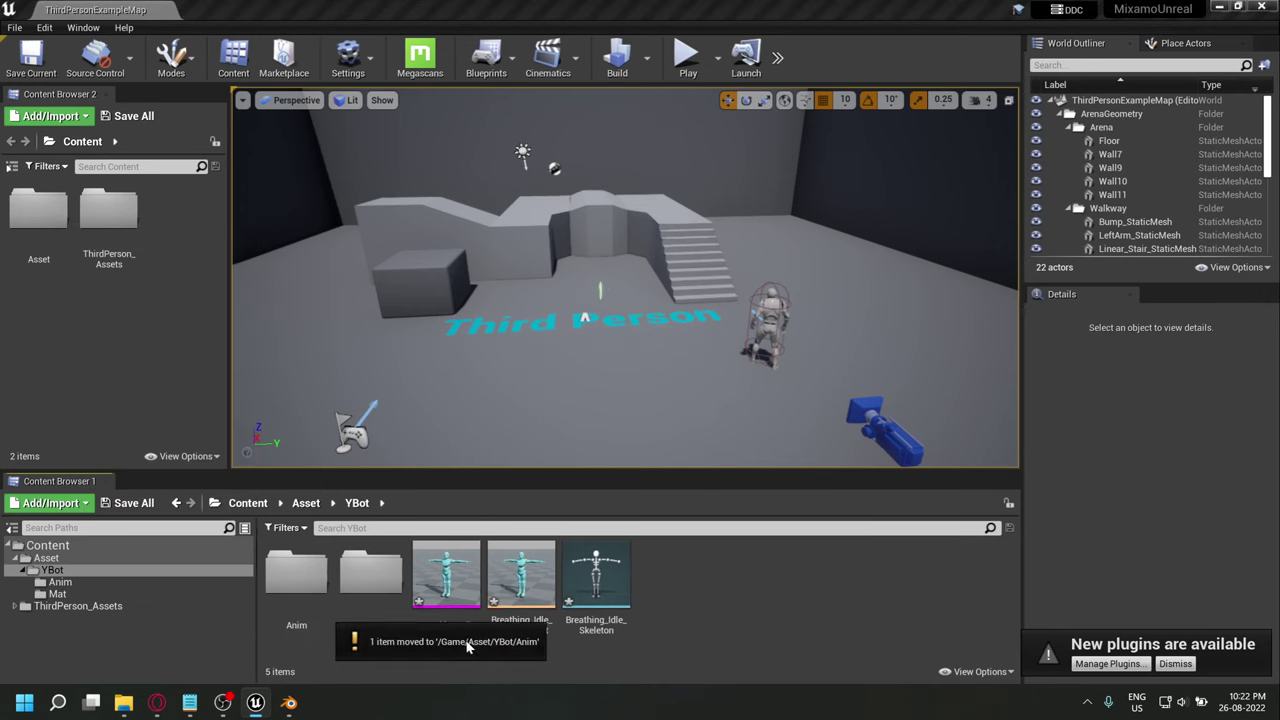
# Fix up redirectors in the Asset and YBot folders.
pyautogui.rightClick(72, 561)
pyautogui.click(165, 416)
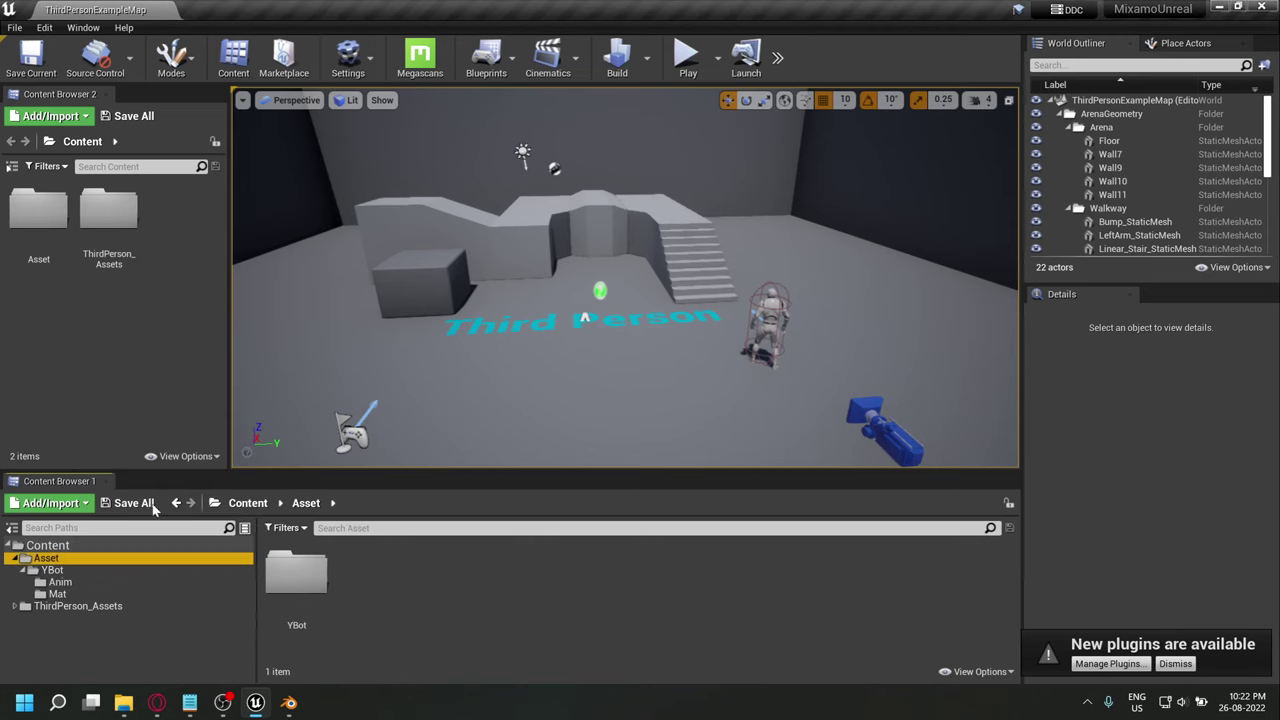
pyautogui.rightClick(52, 570)
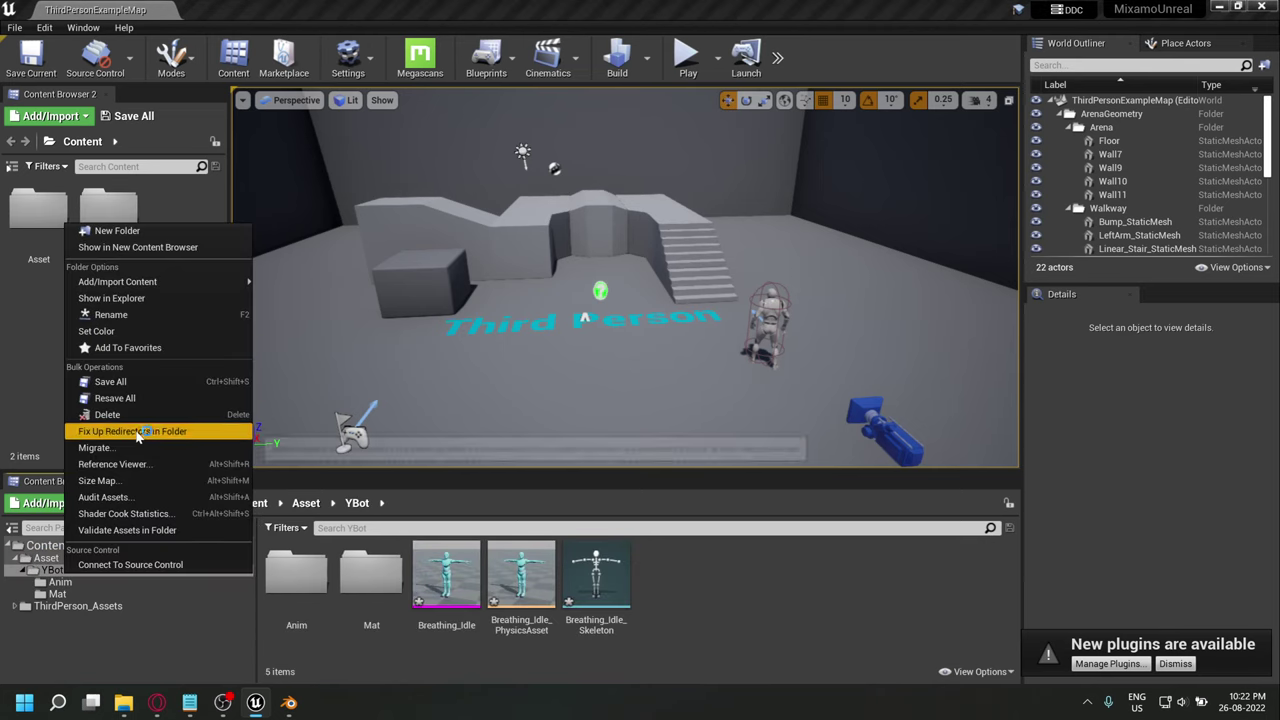
pyautogui.click(150, 430)
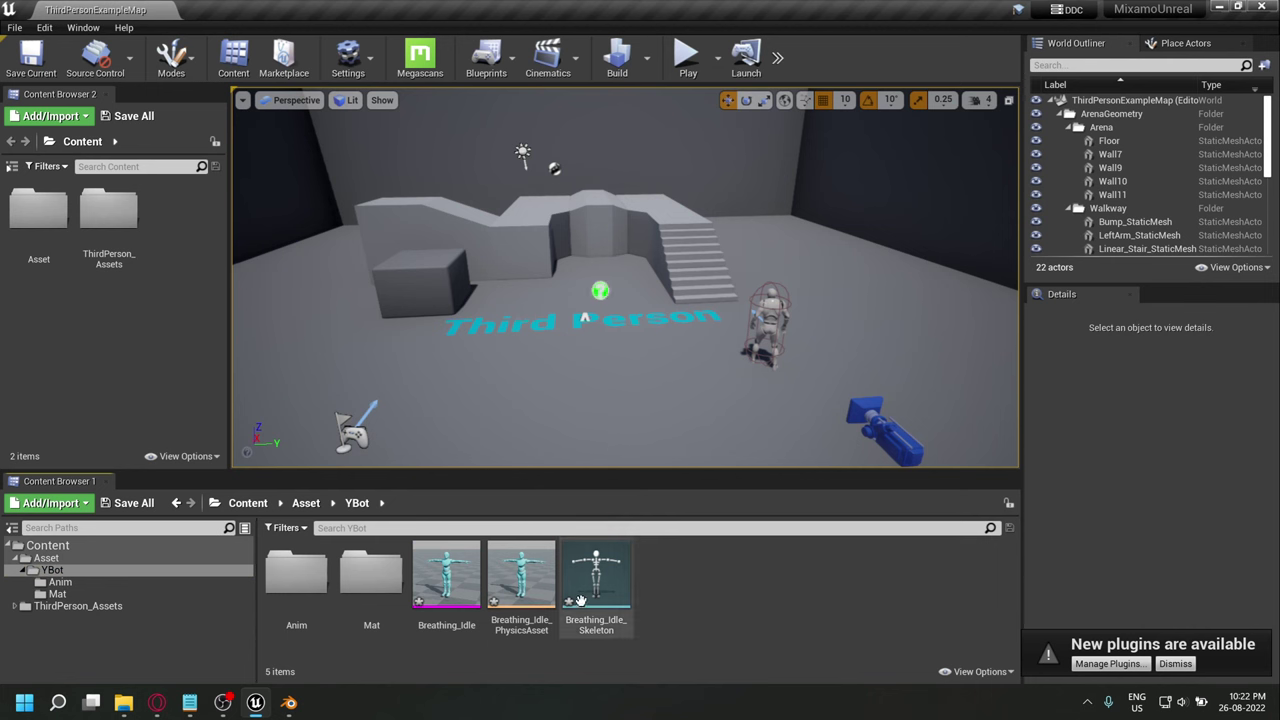
# Inspect the root bone of Breathing_Idle_Skeleton in the skeleton editor, then close it.
pyautogui.doubleClick(596, 580)
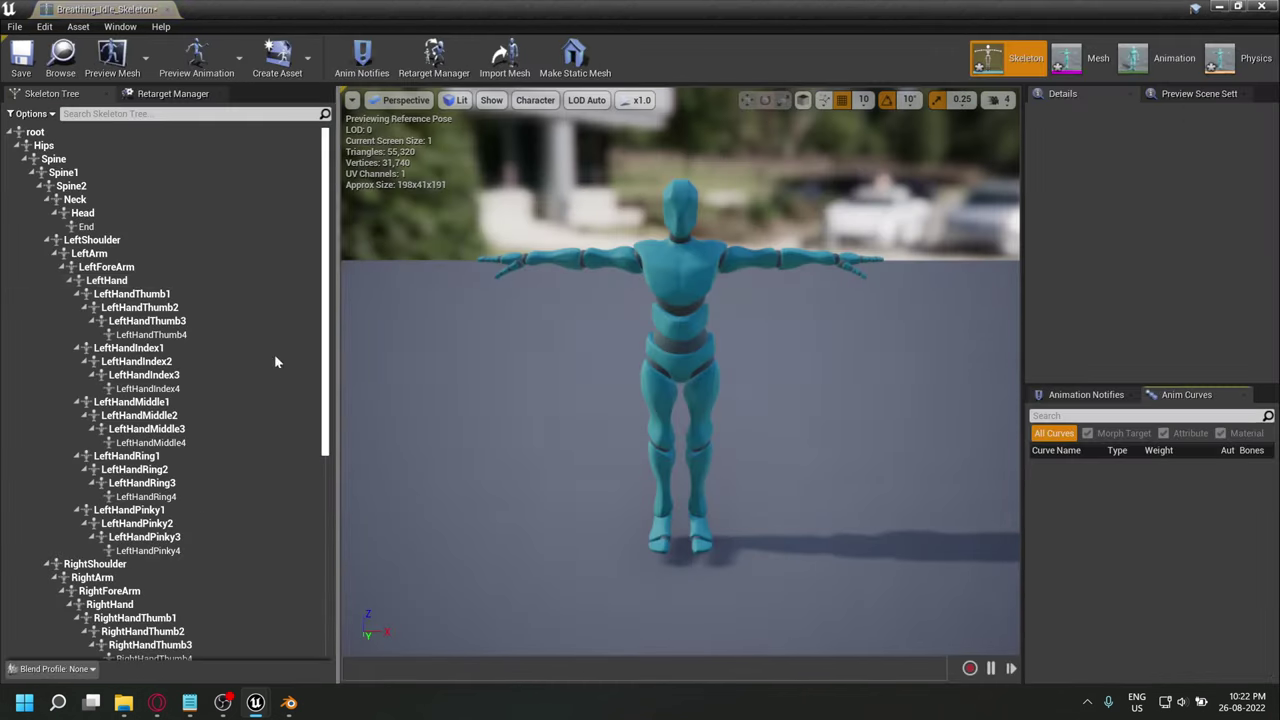
pyautogui.click(35, 132)
pyautogui.keyDown('alt'); pyautogui.moveTo(680, 400); pyautogui.dragTo(850, 388); pyautogui.keyUp('alt')
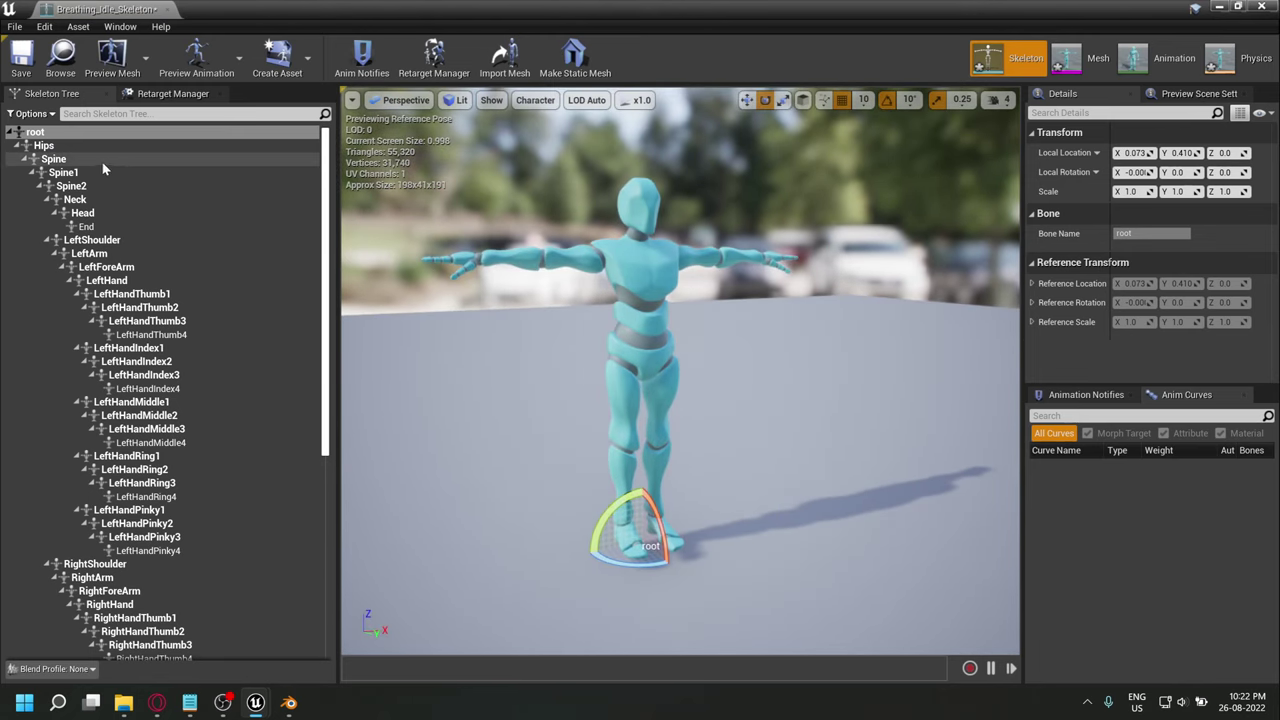
pyautogui.click(168, 9)
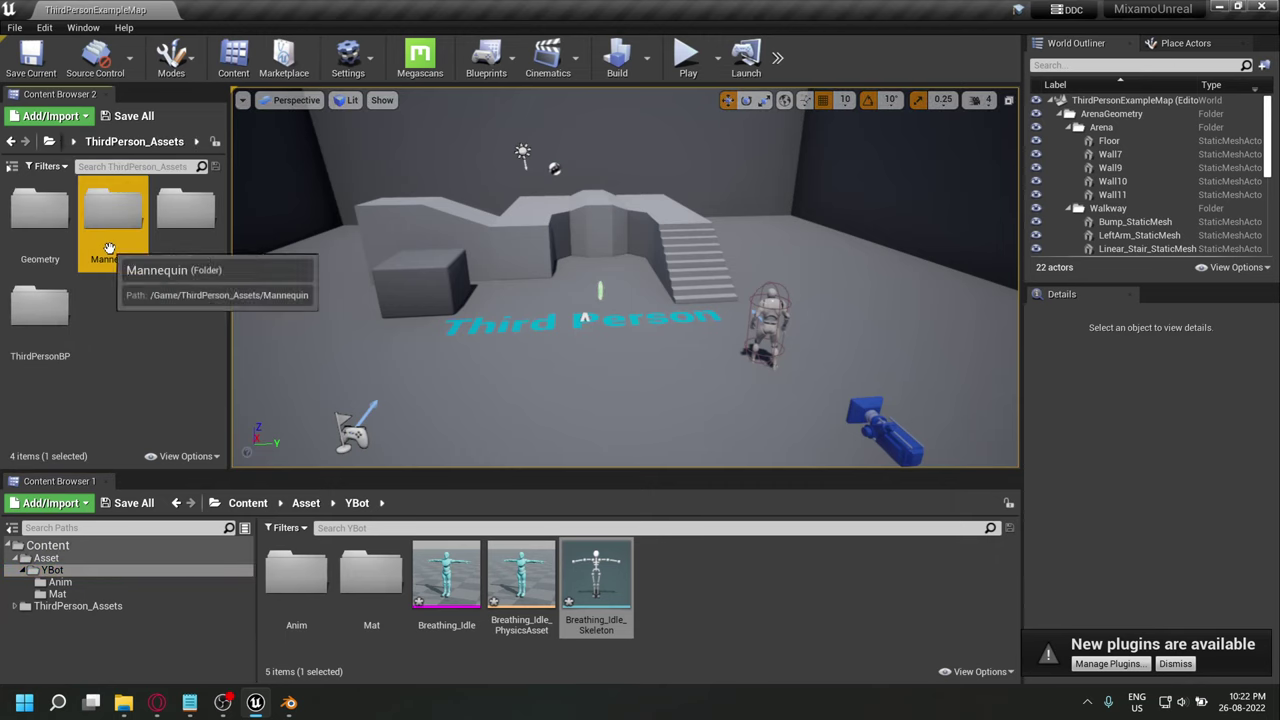
# Open UE4_Mannequin_Skeleton from the Mannequin/Character/Mesh folder.
pyautogui.doubleClick(114, 232)
pyautogui.click(113, 232)
pyautogui.doubleClick(114, 232)
pyautogui.doubleClick(111, 225)
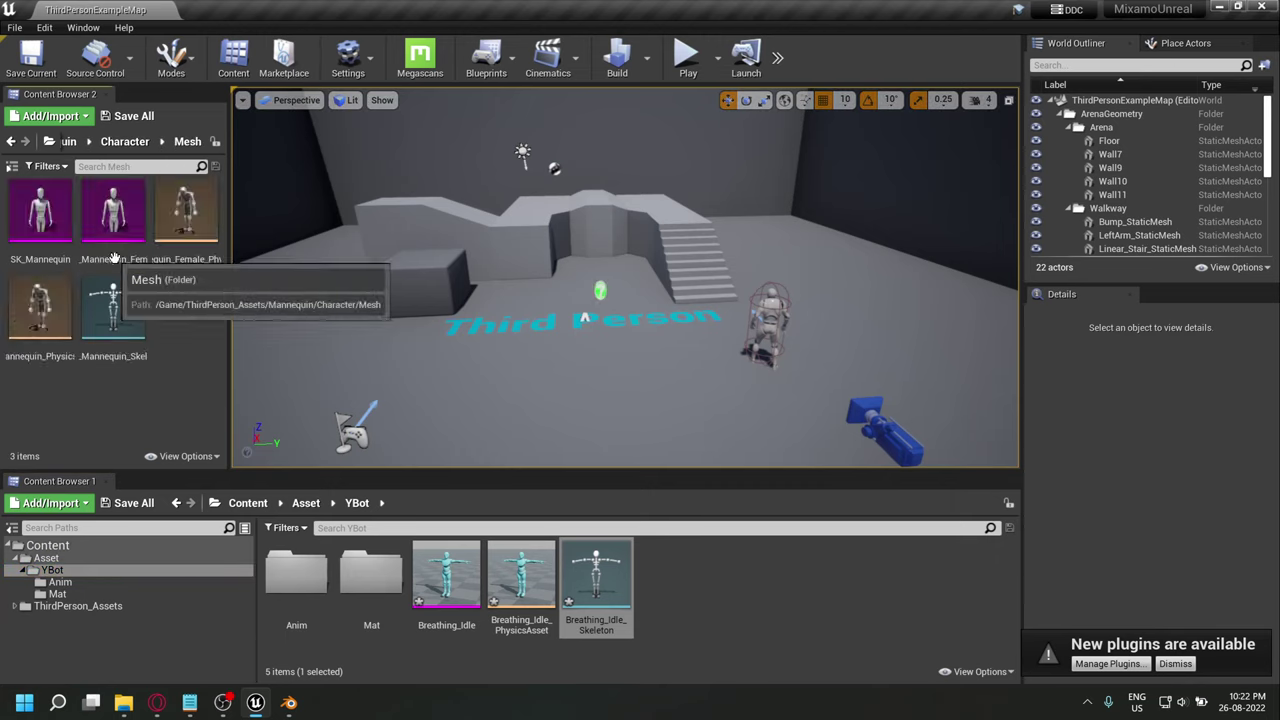
pyautogui.doubleClick(113, 312)
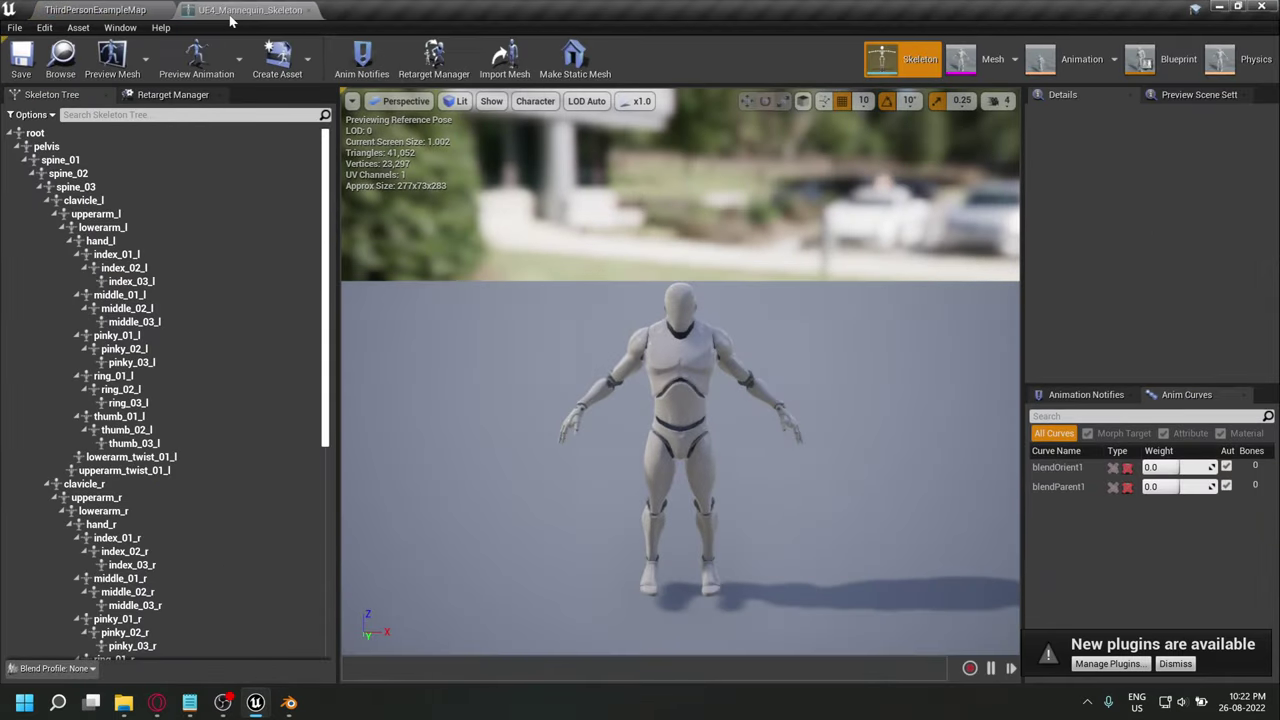
# Compare the root bones of UE4_Mannequin_Skeleton and Breathing_Idle_Skeleton side by side.
pyautogui.click(95, 10)
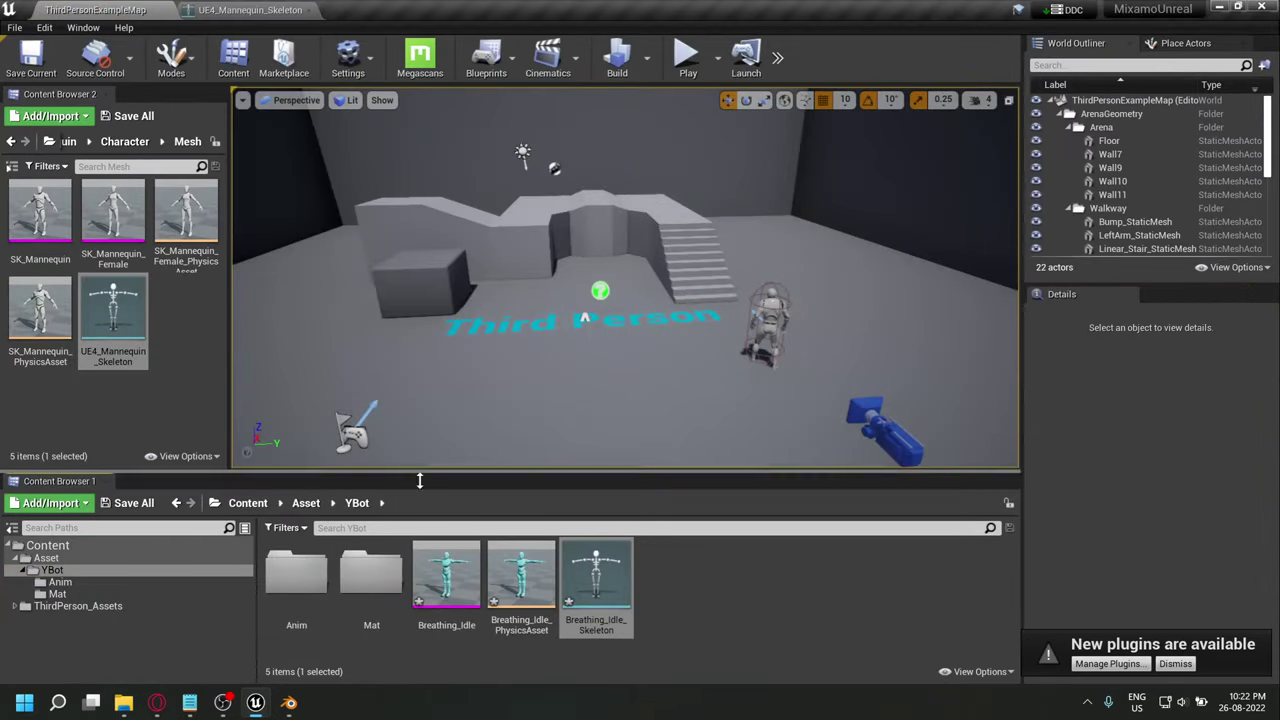
pyautogui.doubleClick(590, 565)
pyautogui.click(250, 9)
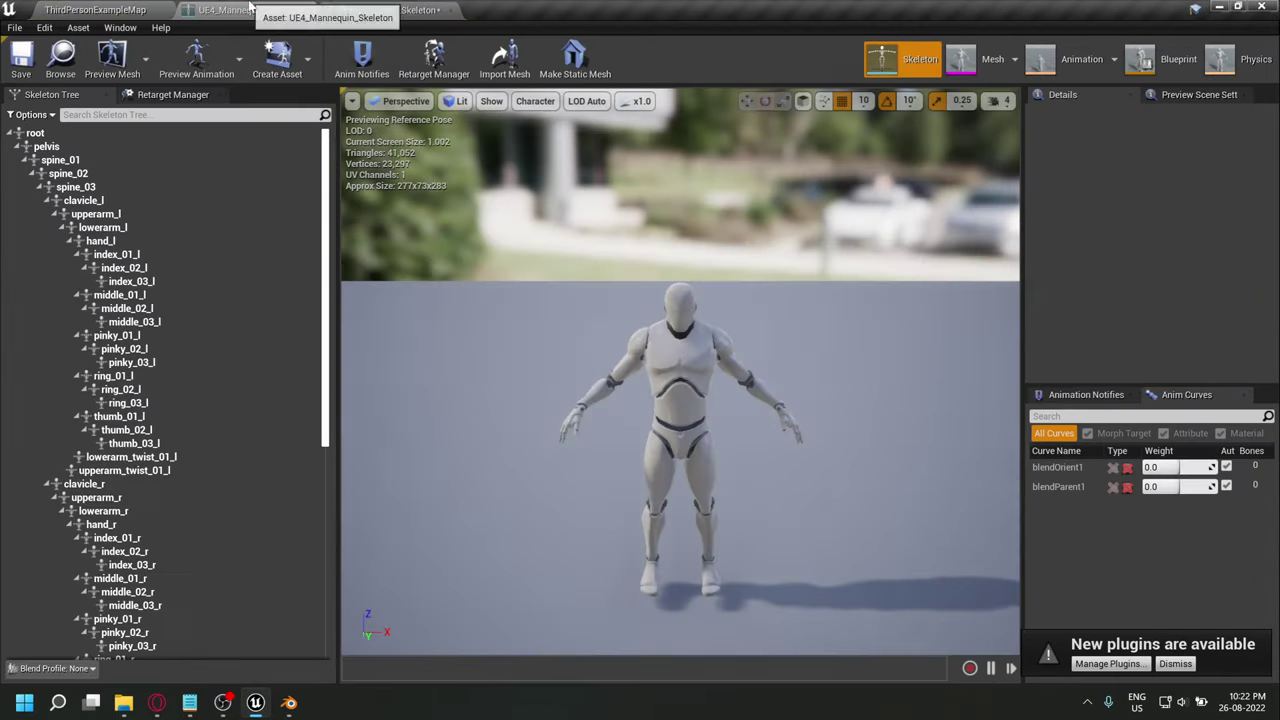
pyautogui.click(36, 133)
pyautogui.click(390, 10)
pyautogui.click(88, 135)
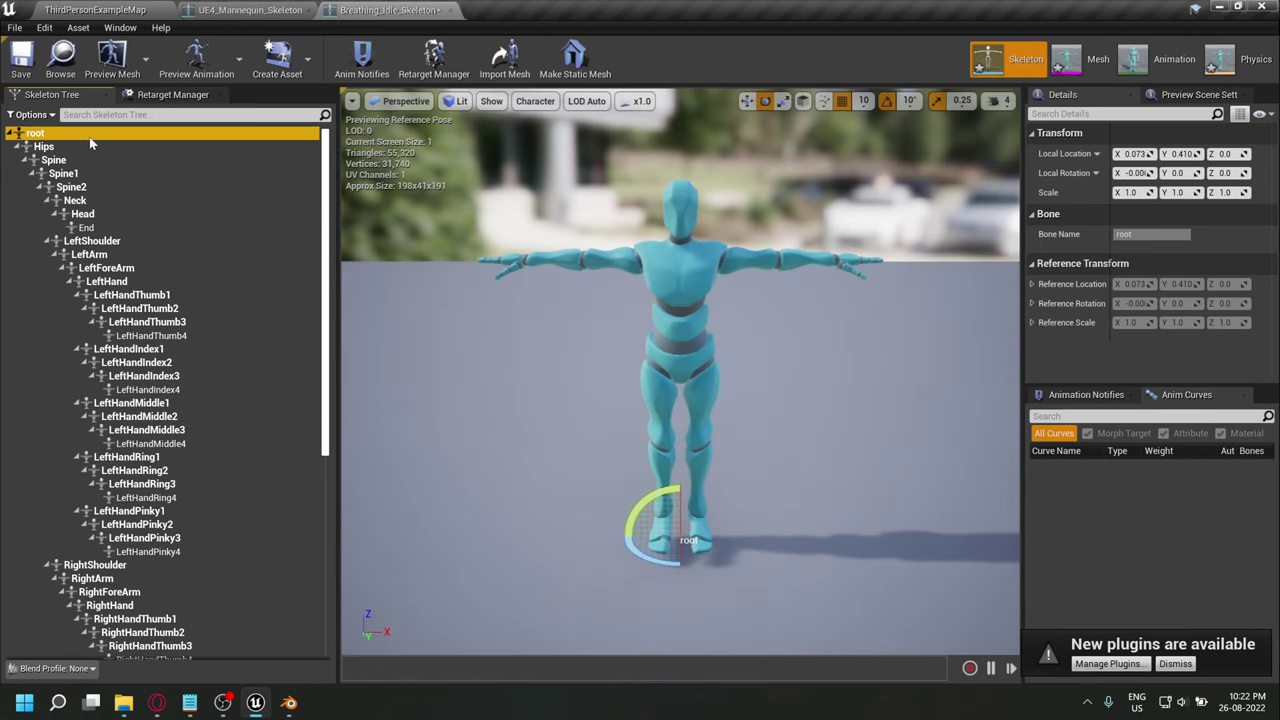
pyautogui.click(434, 324)
# Close the UE4 mannequin and Breathing_Idle skeleton editors and deselect Breathing_Idle_Skeleton.
pyautogui.click(252, 10)
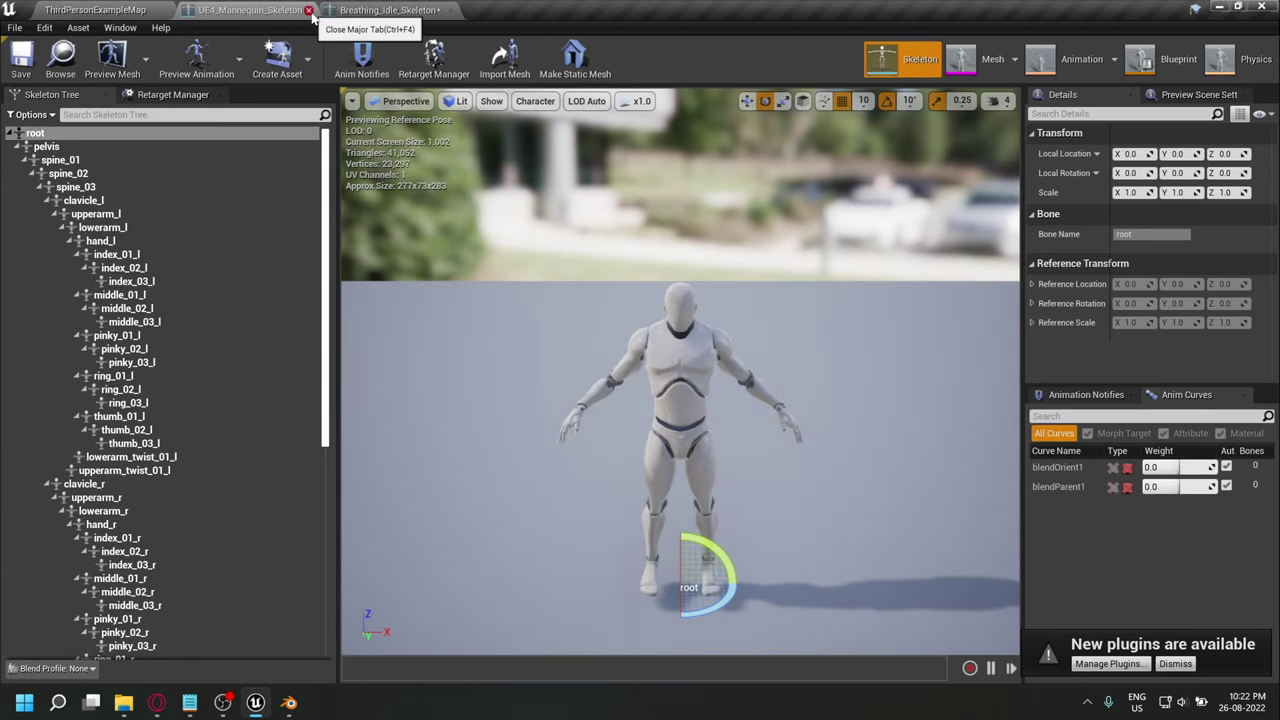
pyautogui.click(309, 10)
pyautogui.click(303, 11)
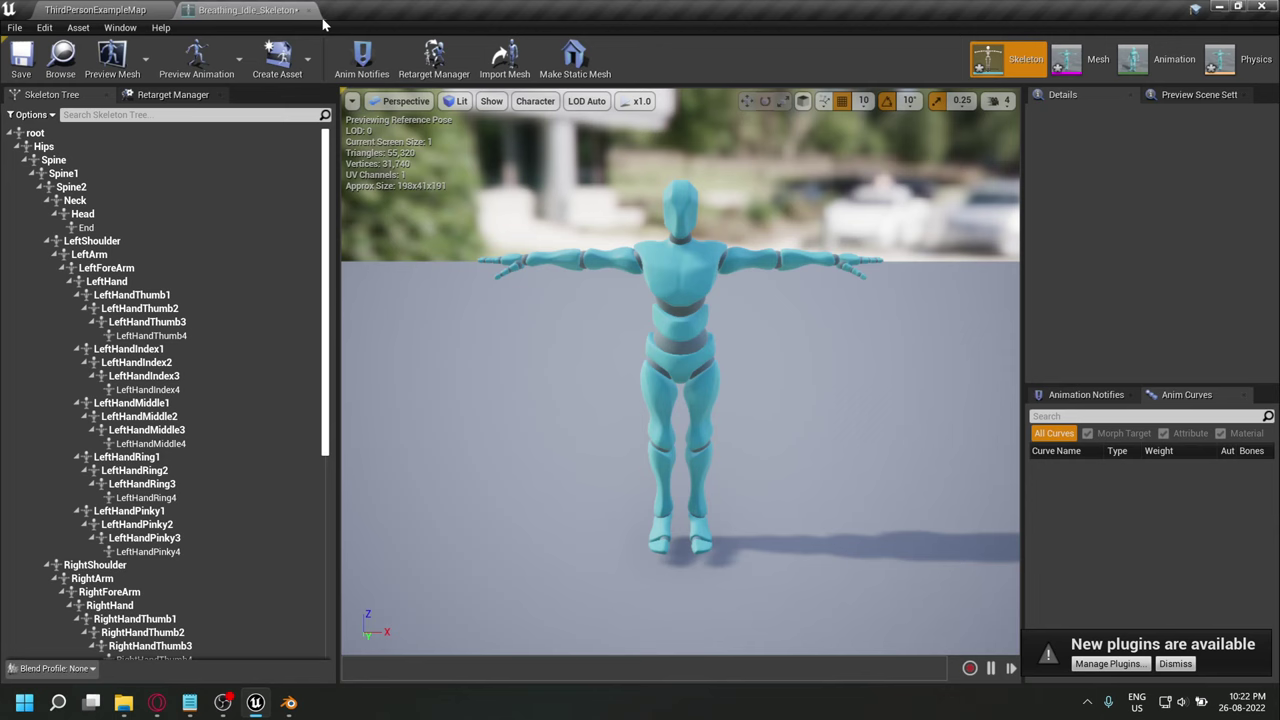
pyautogui.click(309, 10)
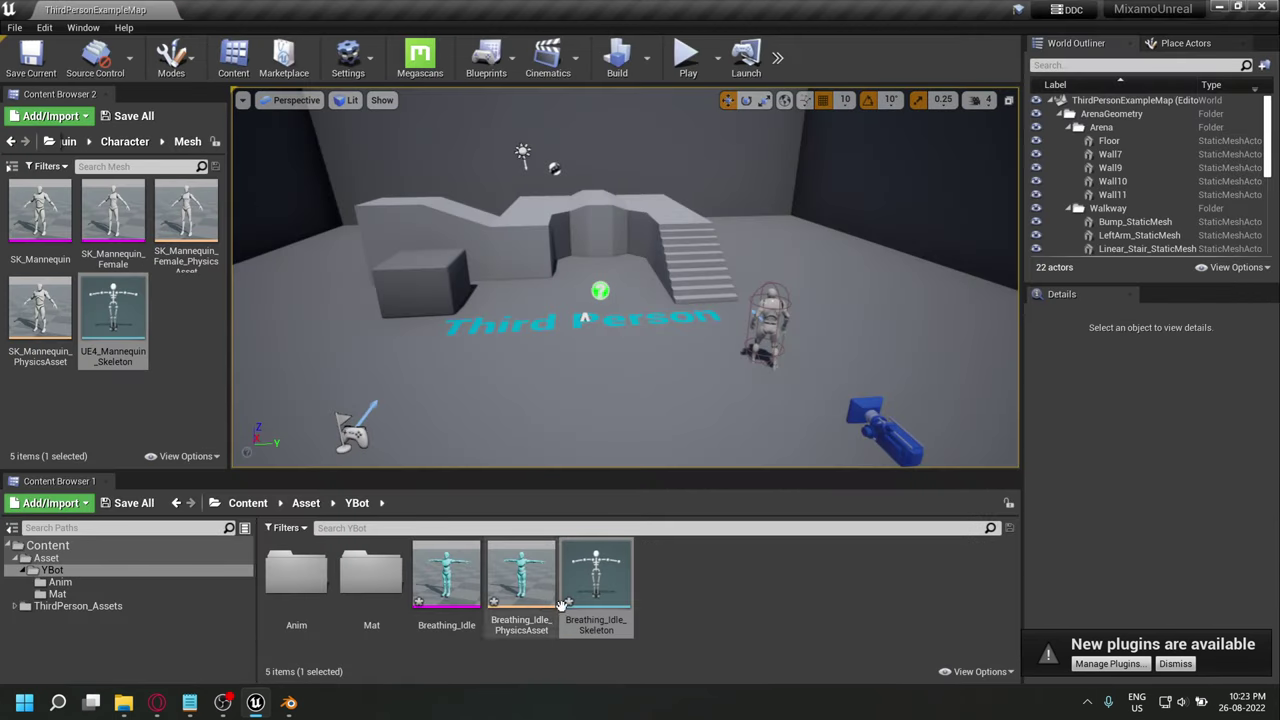
pyautogui.click(682, 616)
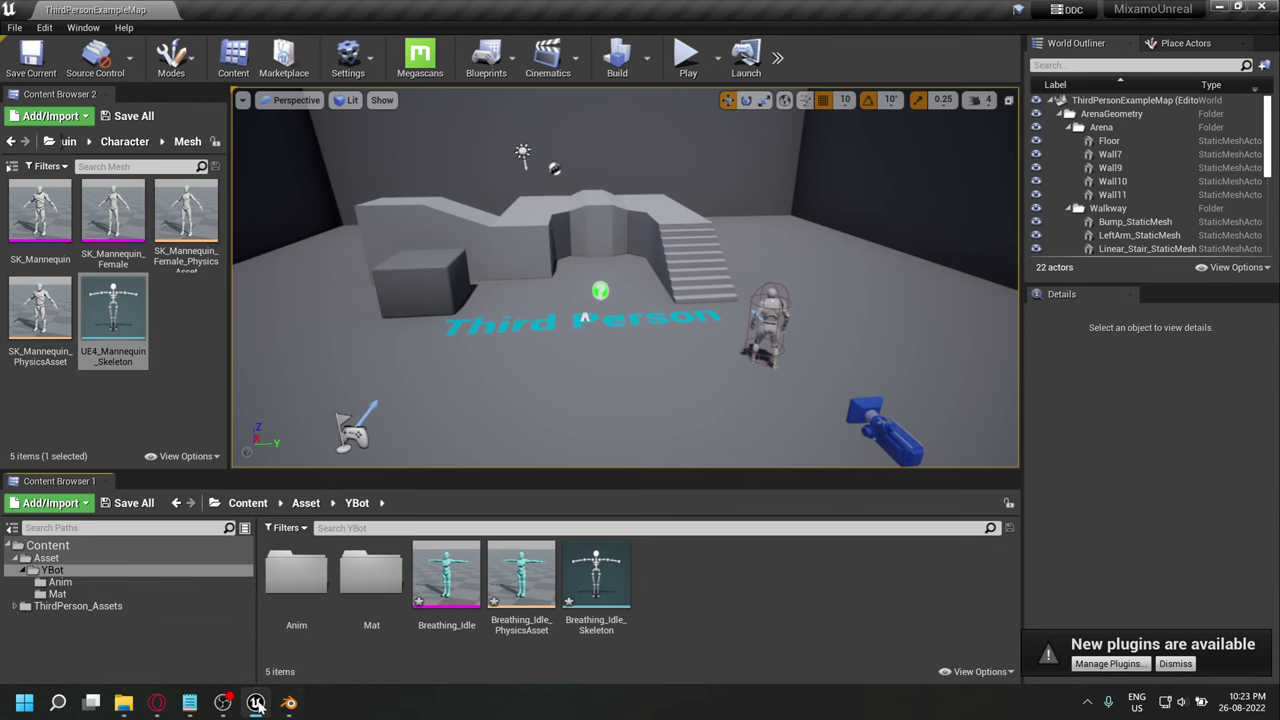
# Drag the six converted FBX files, Crouched Walking through Walking, from Converted into Unreal's Anim folder.
pyautogui.moveTo(260, 708)
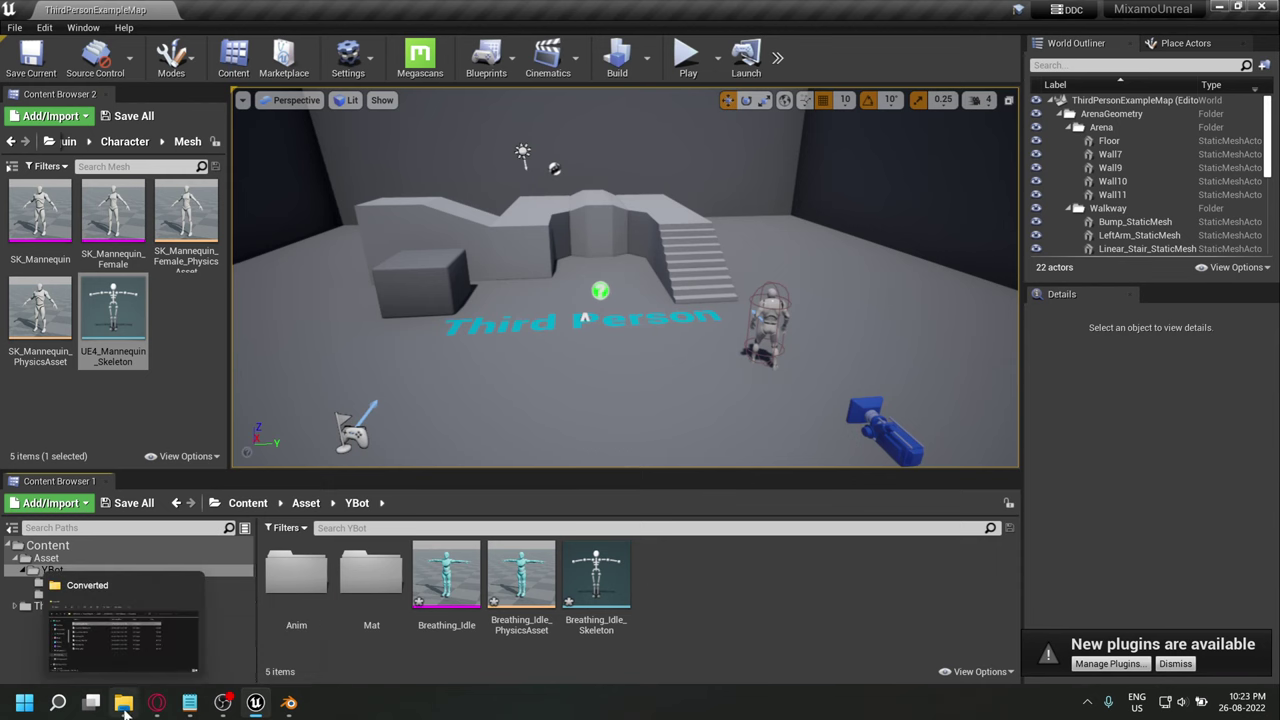
pyautogui.click(123, 703)
pyautogui.click(586, 372)
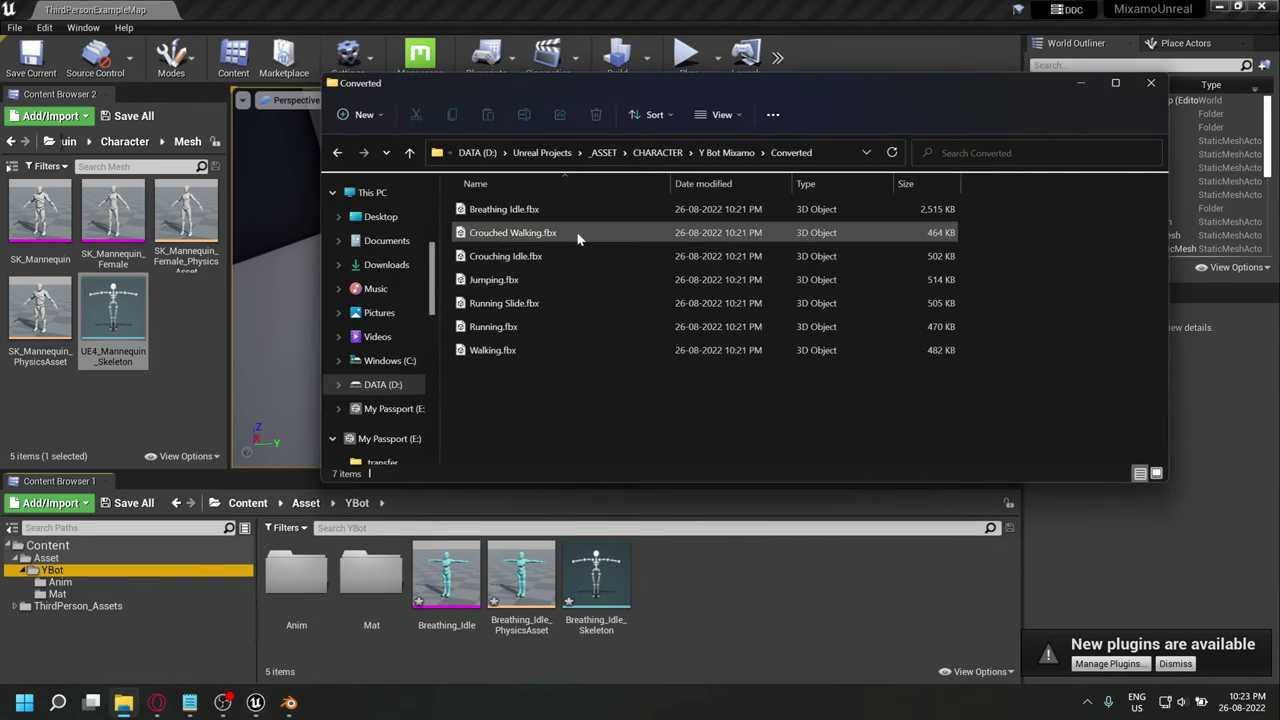
pyautogui.moveTo(550, 397); pyautogui.dragTo(315, 600)
pyautogui.click(1080, 86)
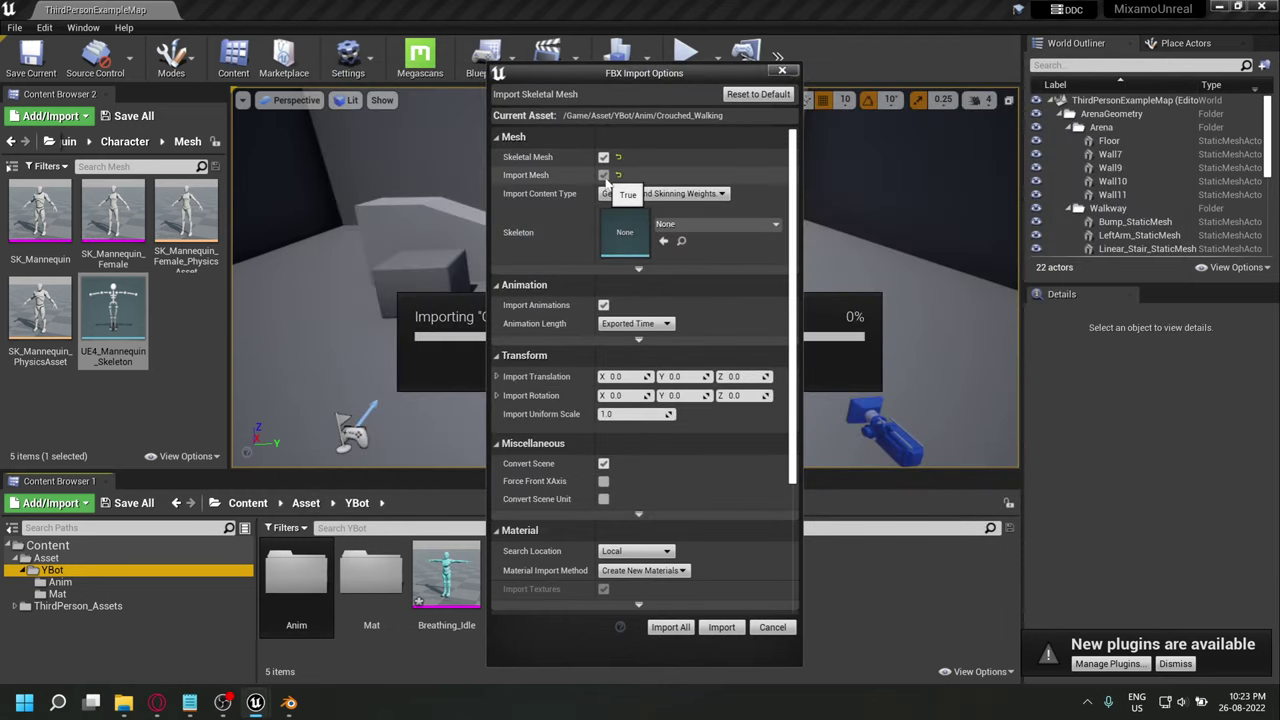
# Import all six animations without meshes, targeting Breathing_Idle_Skeleton.
pyautogui.click(603, 175)
pyautogui.click(715, 187)
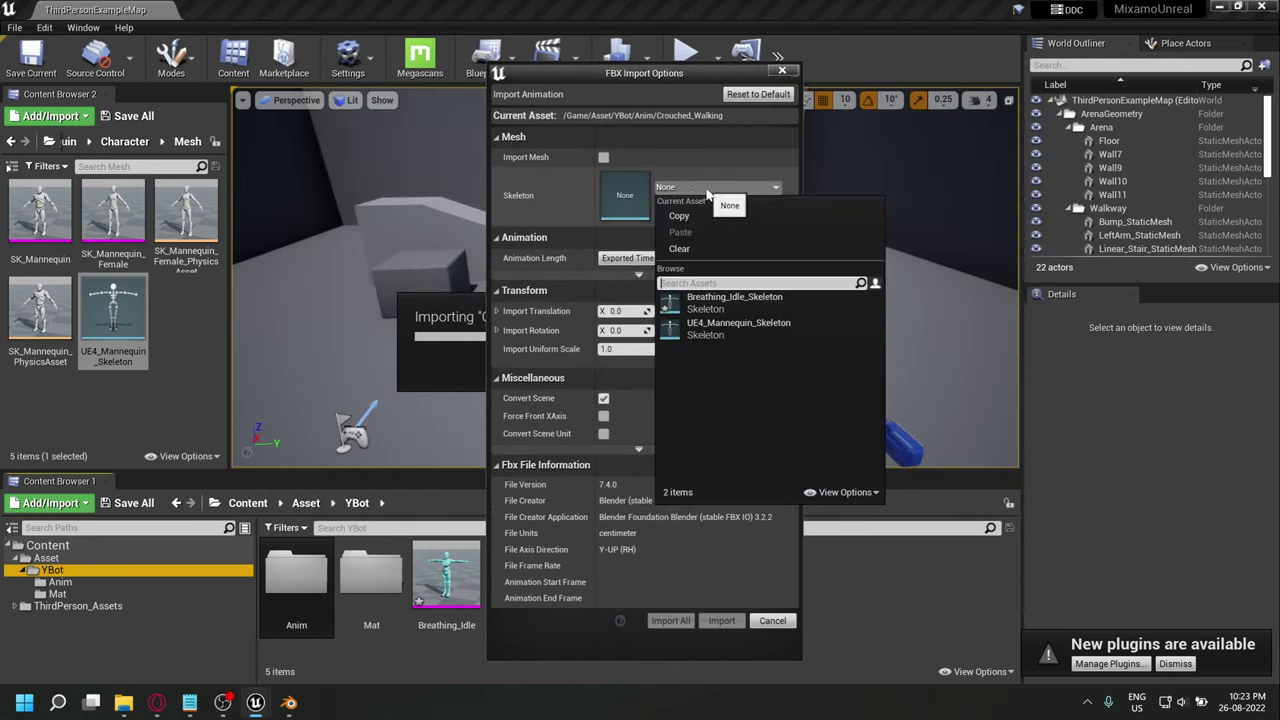
pyautogui.click(752, 313)
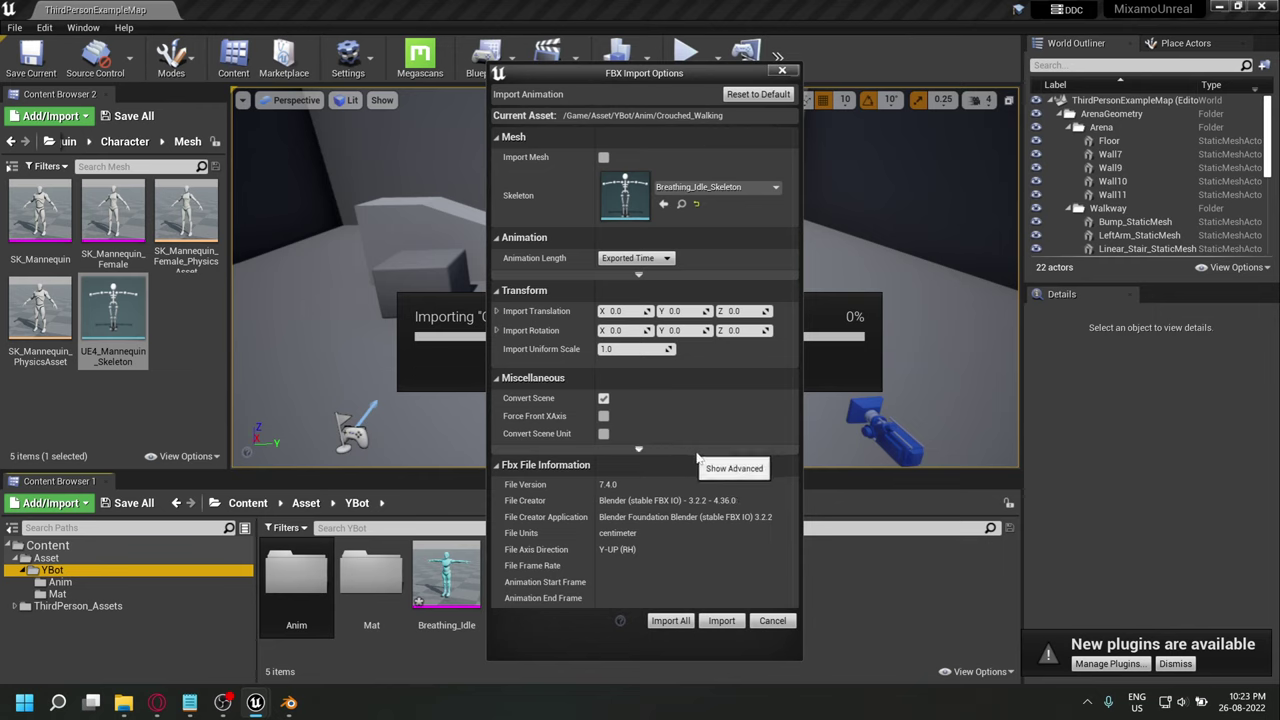
pyautogui.click(684, 622)
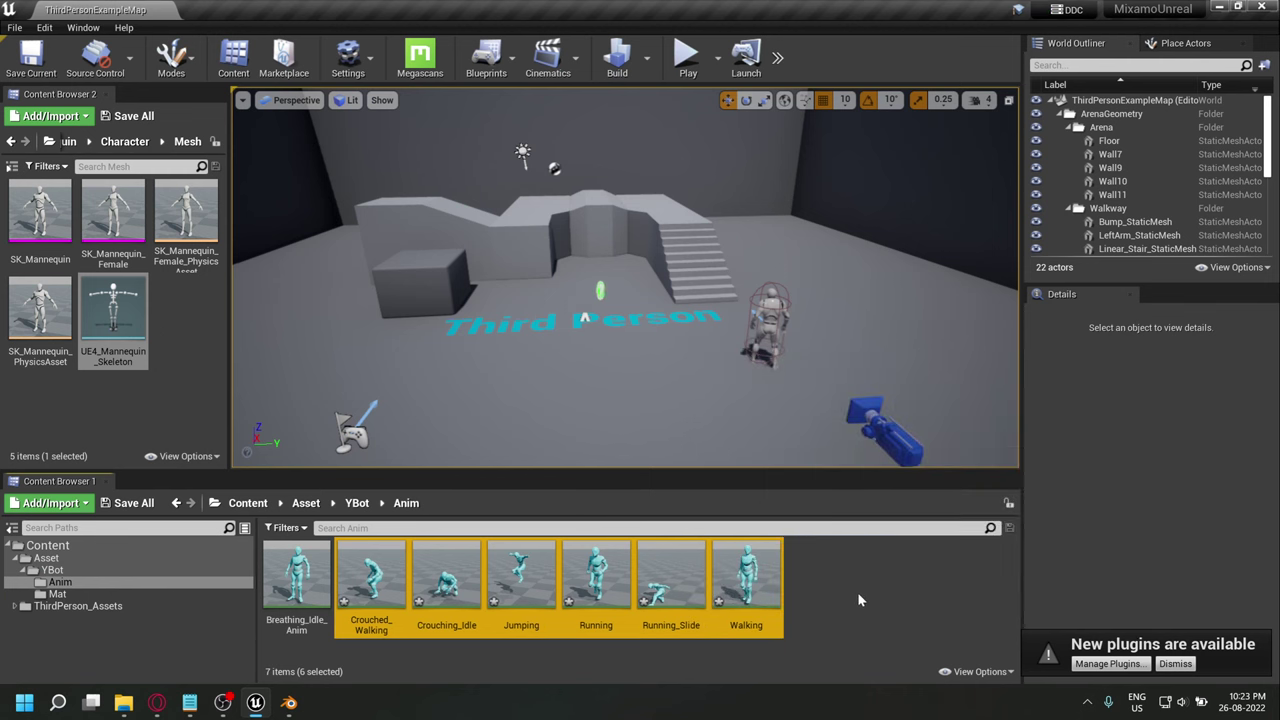
# Preview Breathing_Idle_Anim briefly, then open Running_Slide in the animation editor.
pyautogui.doubleClick(296, 575)
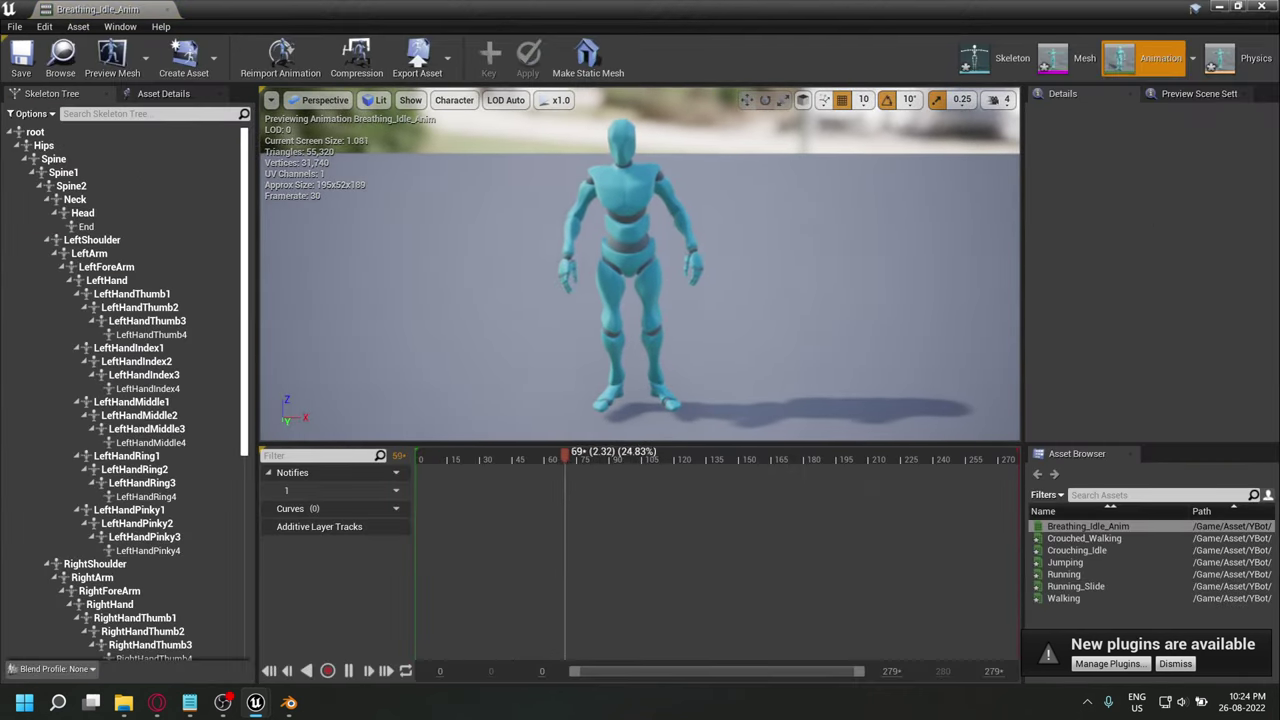
pyautogui.click(157, 9)
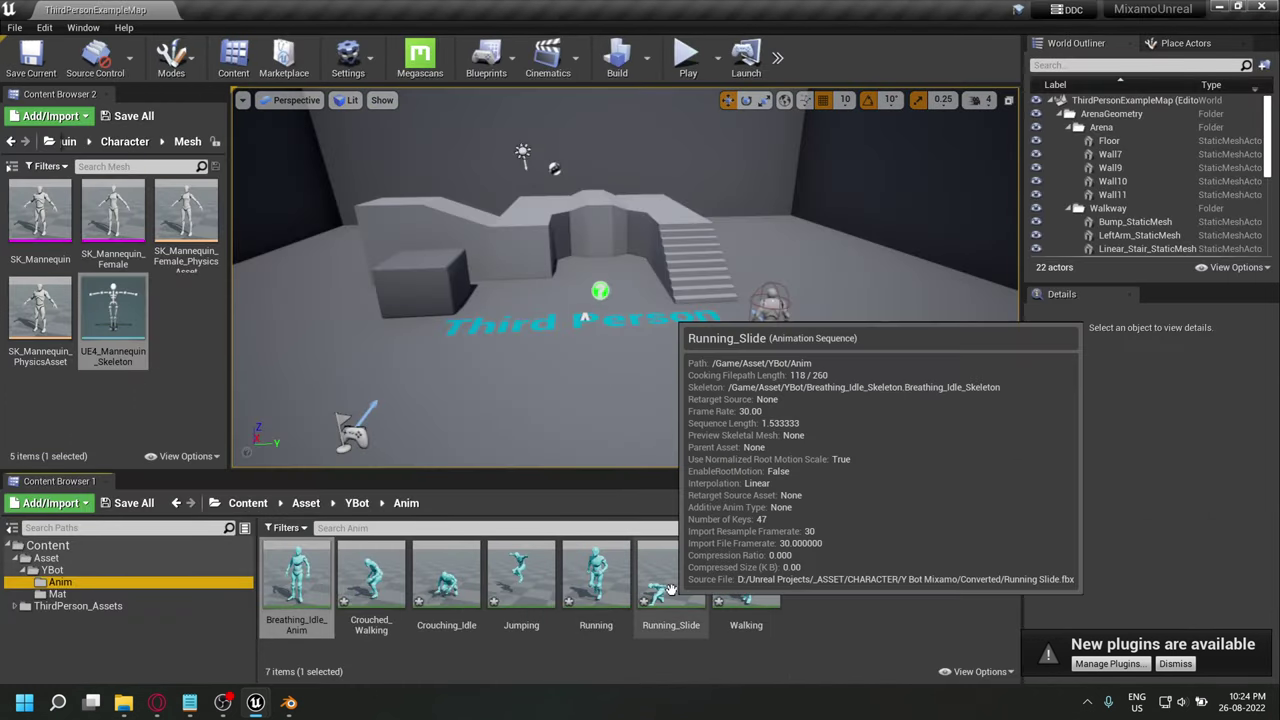
pyautogui.doubleClick(671, 575)
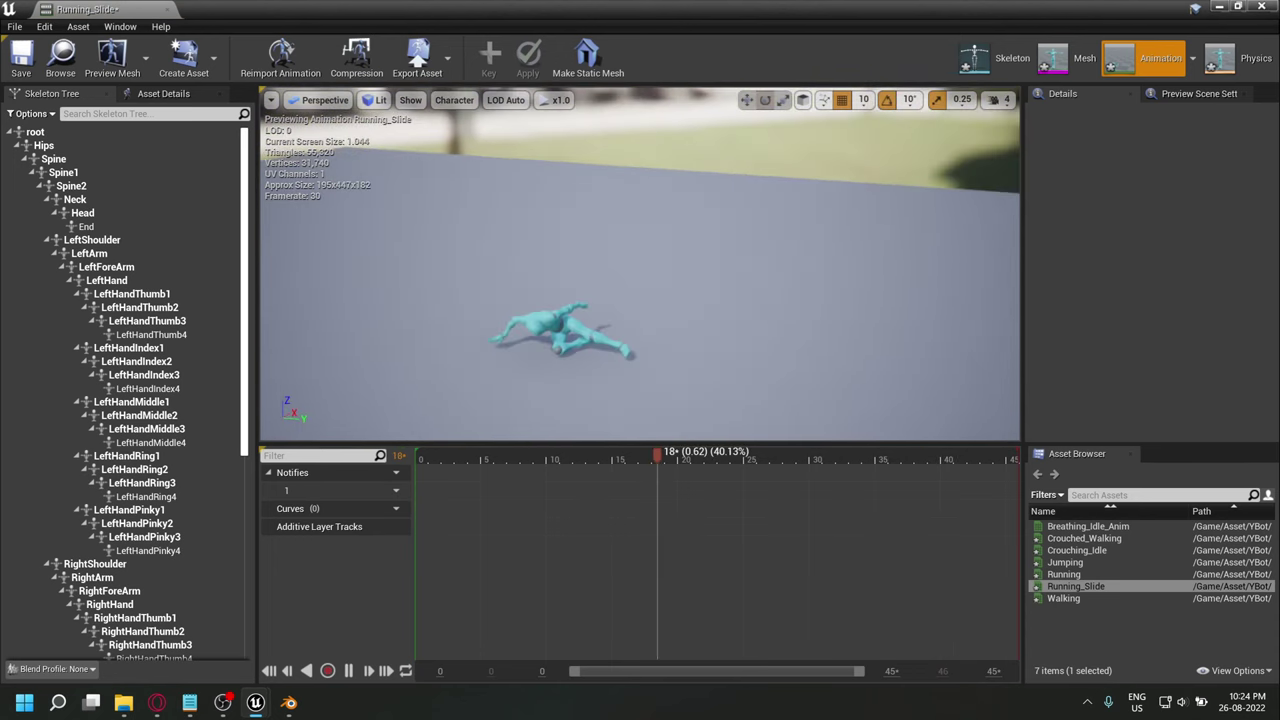
# Select the root bone and check EnableRootMotion in Running_Slide's Asset Details.
pyautogui.click(70, 136)
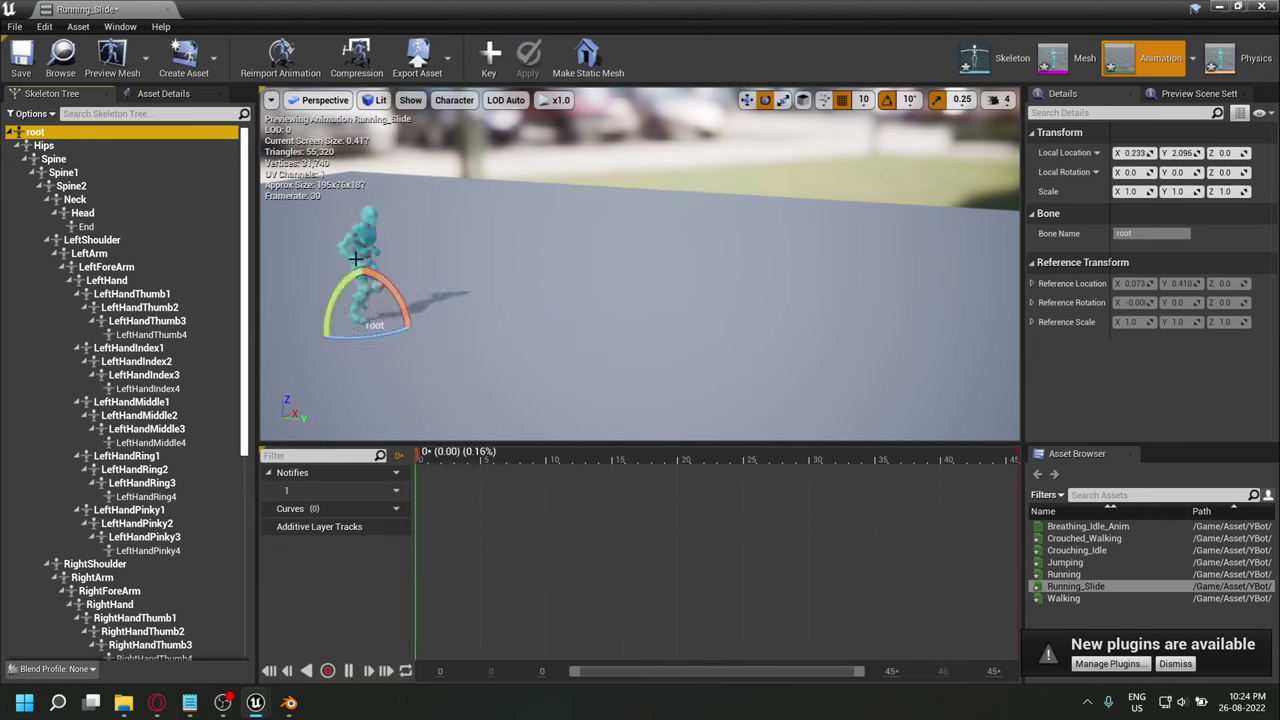
pyautogui.click(163, 93)
pyautogui.scroll(-6, 120, 290)
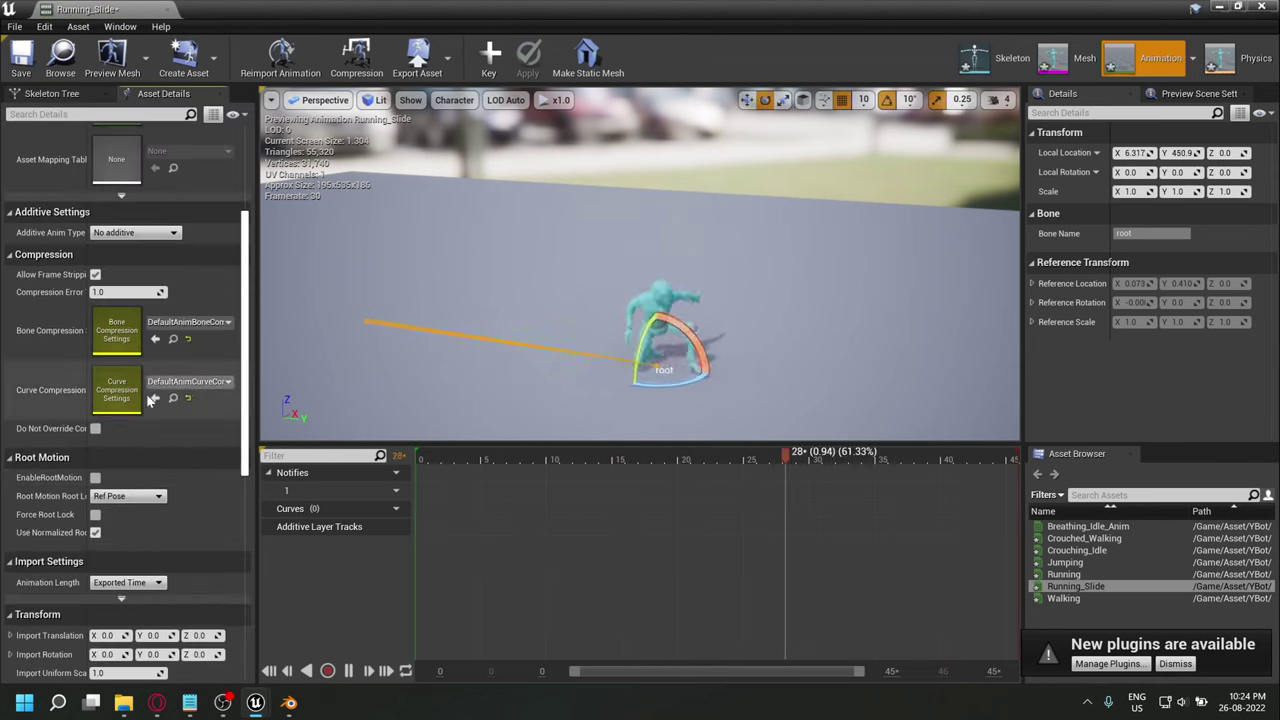
pyautogui.click(95, 478)
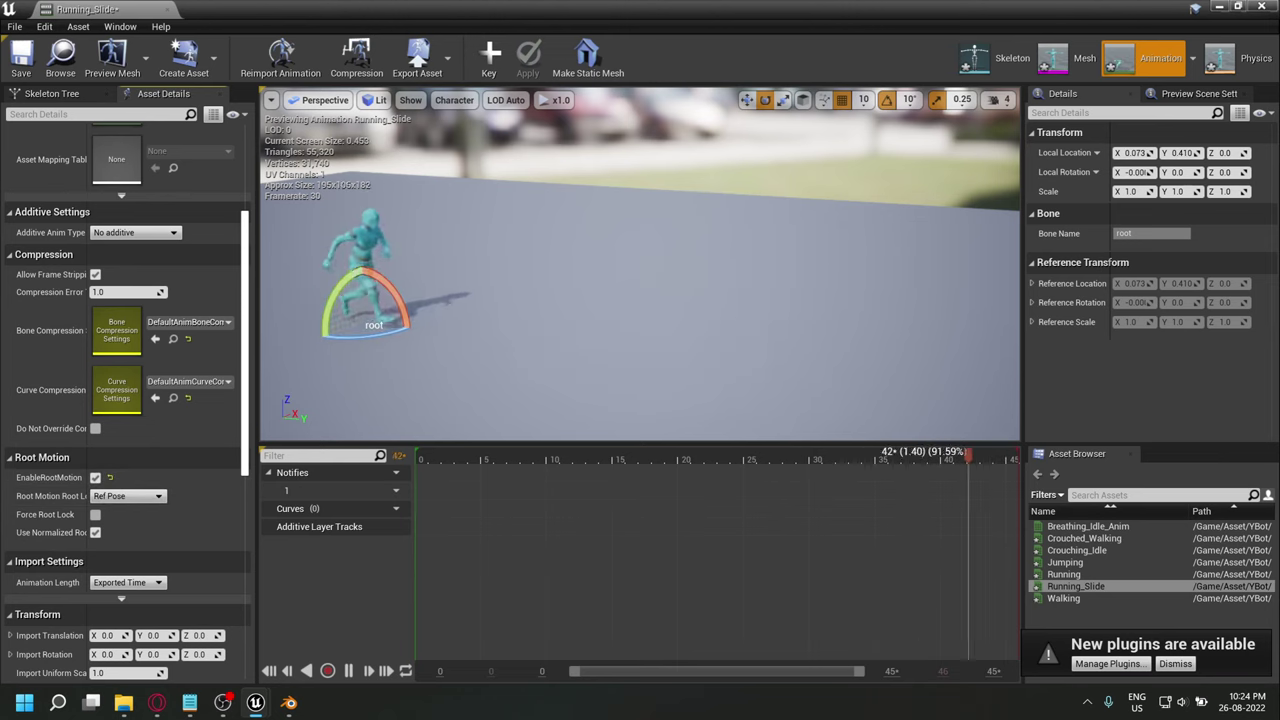